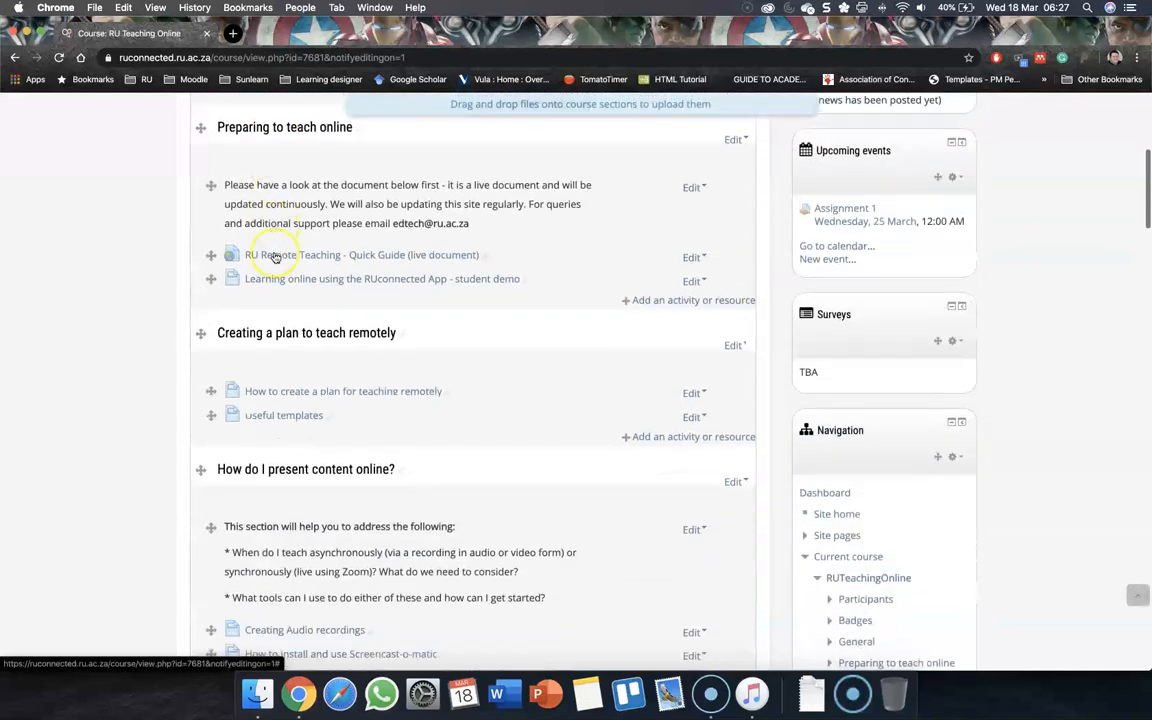
- Add a new Quiz activity to the "How do I conduct assessment online?" section of the course
scroll(275, 257, "down", 12)
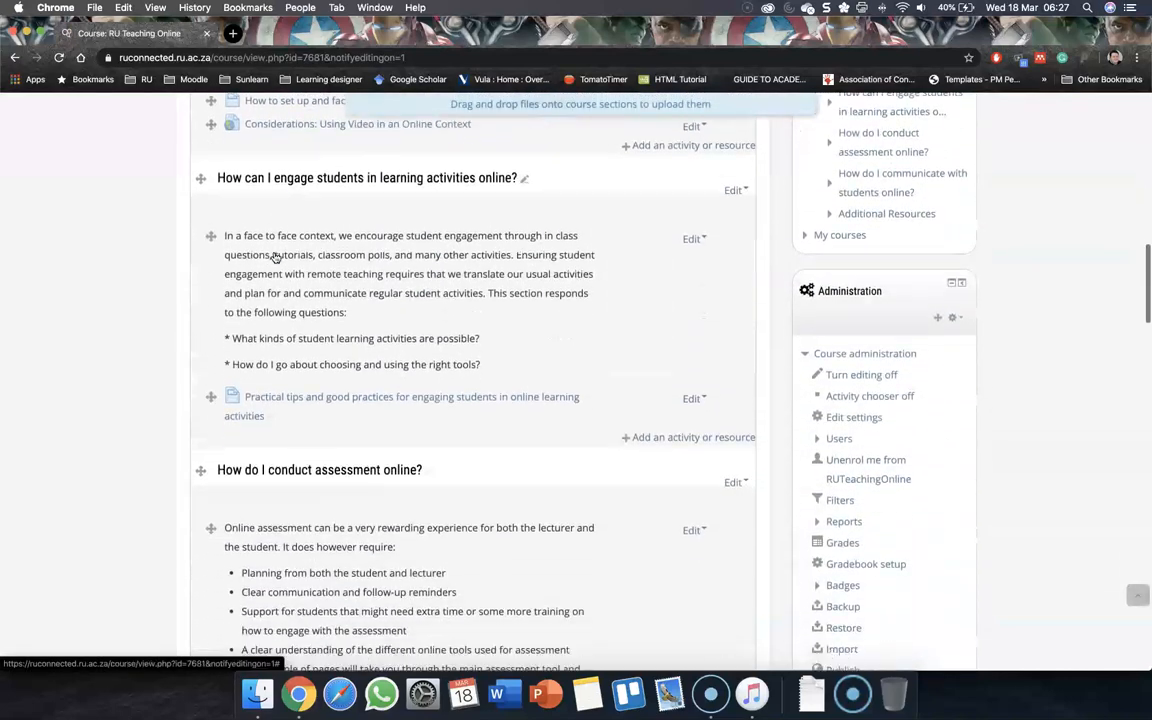
scroll(275, 257, "down", 1)
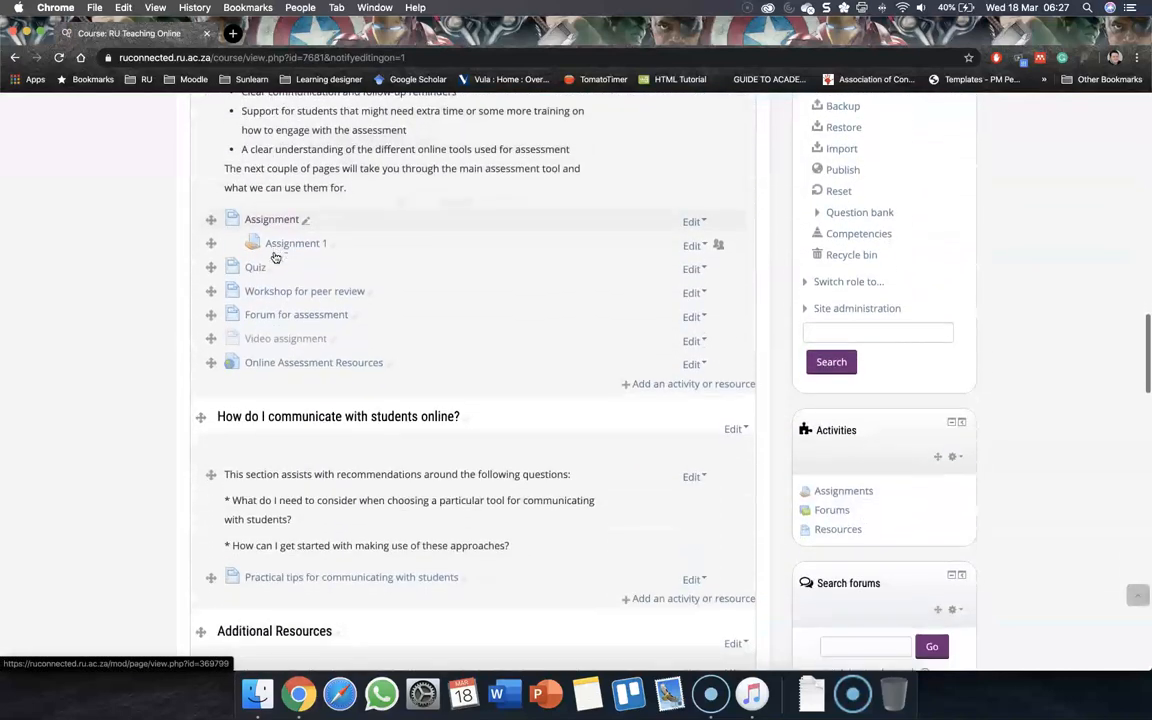
left_click(669, 385)
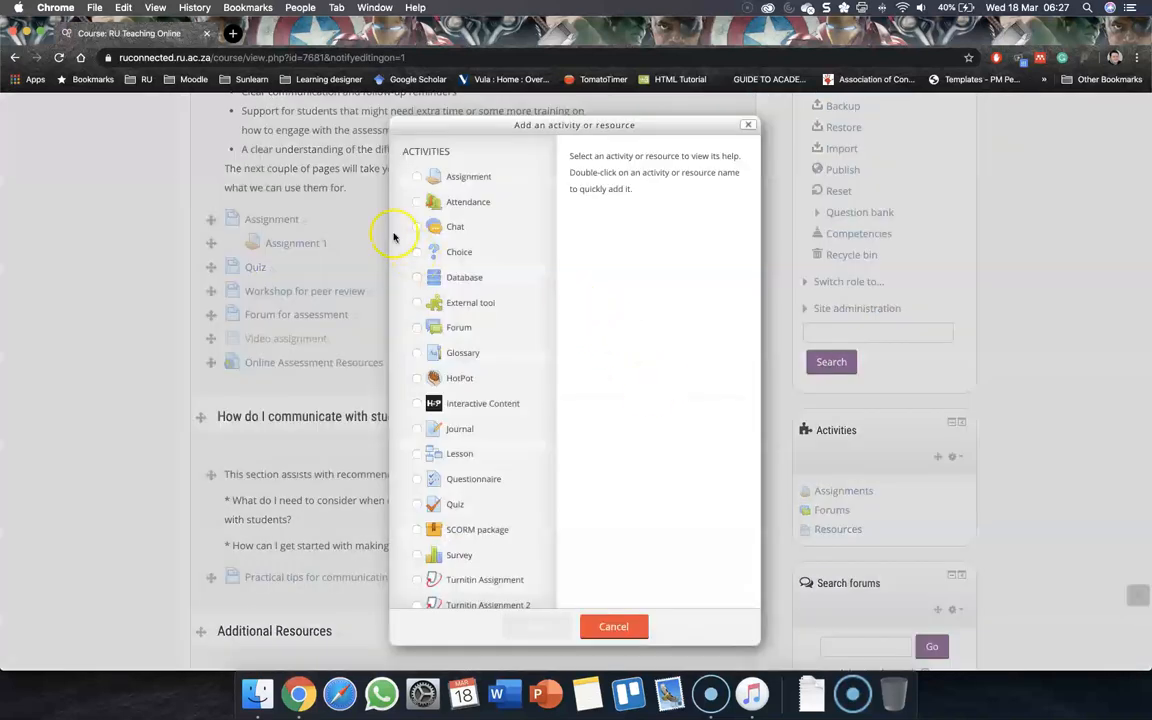
scroll(471, 283, "down", 3)
scroll(476, 283, "up", 3)
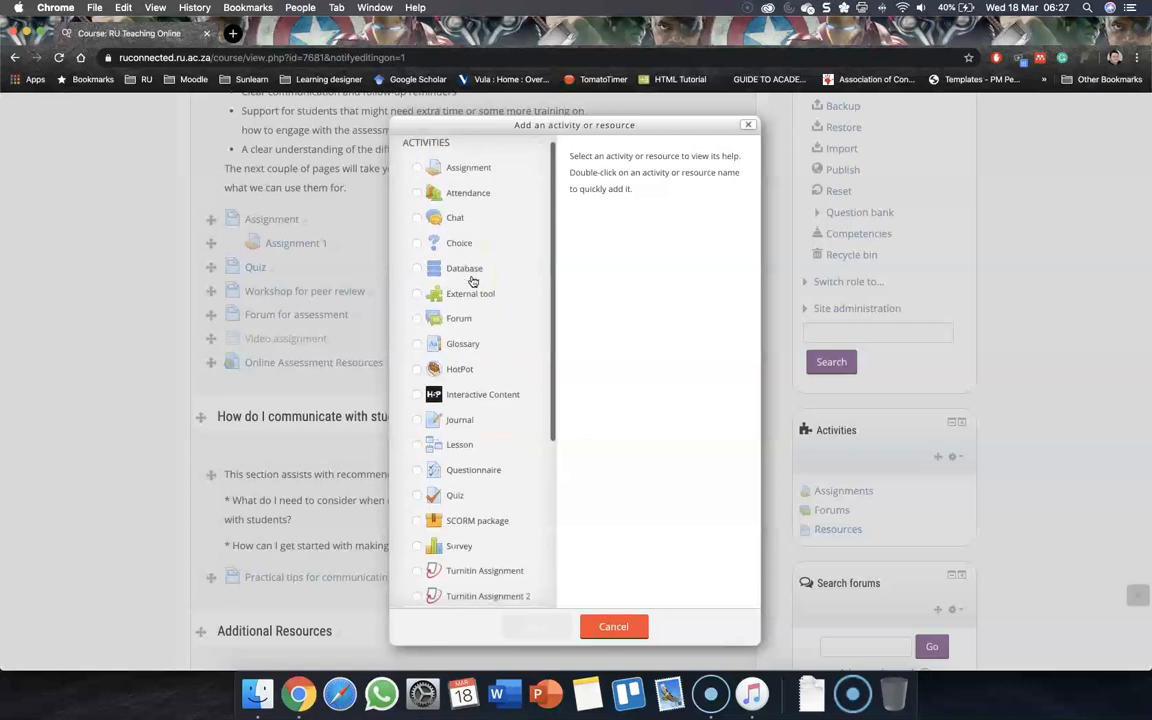
scroll(476, 275, "down", 4)
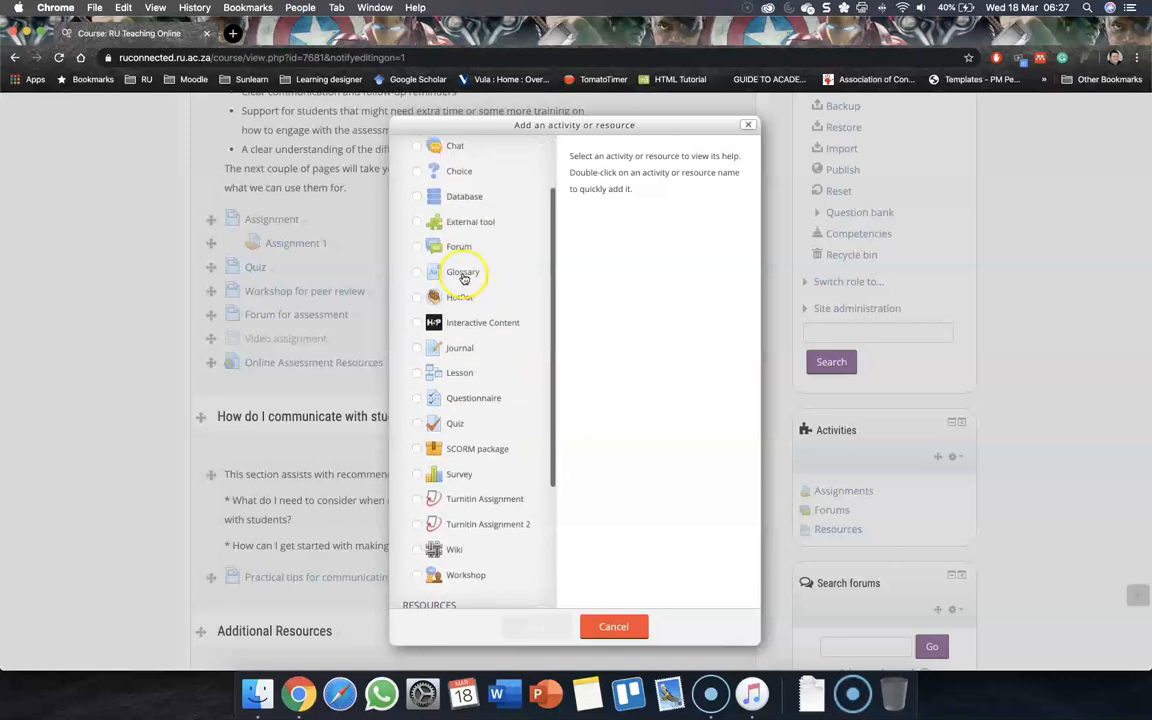
left_click(437, 412)
left_click(535, 627)
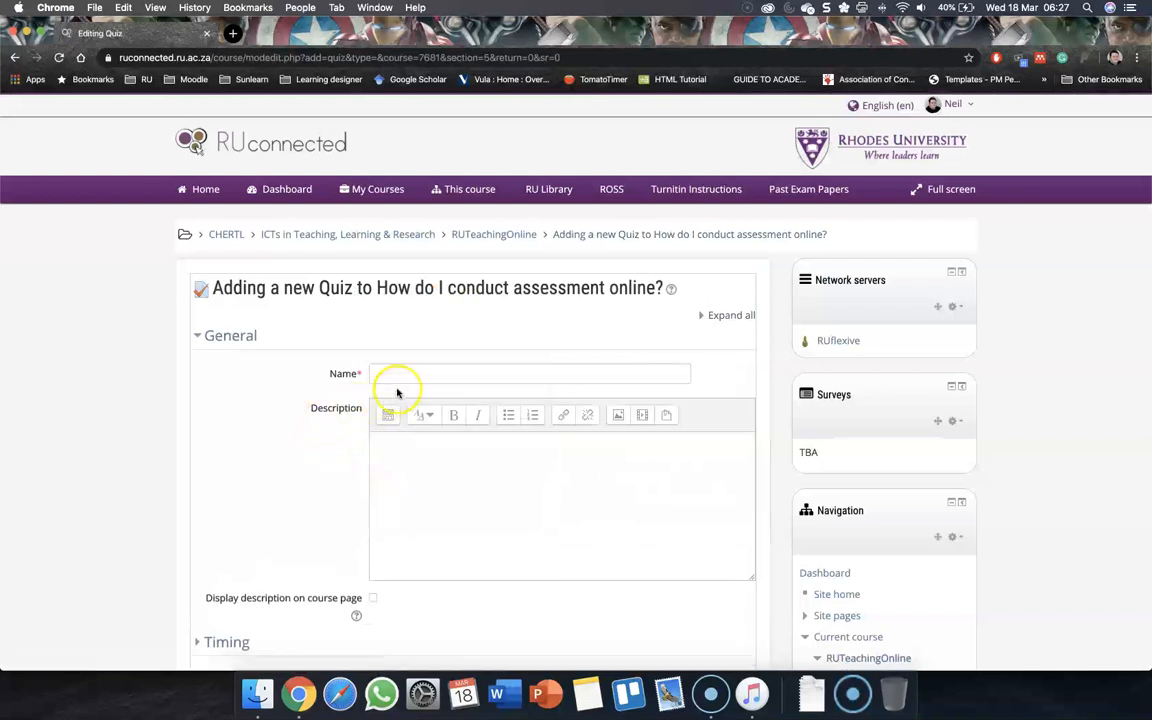
- Name the new quiz "Quiz 1"
left_click(408, 375)
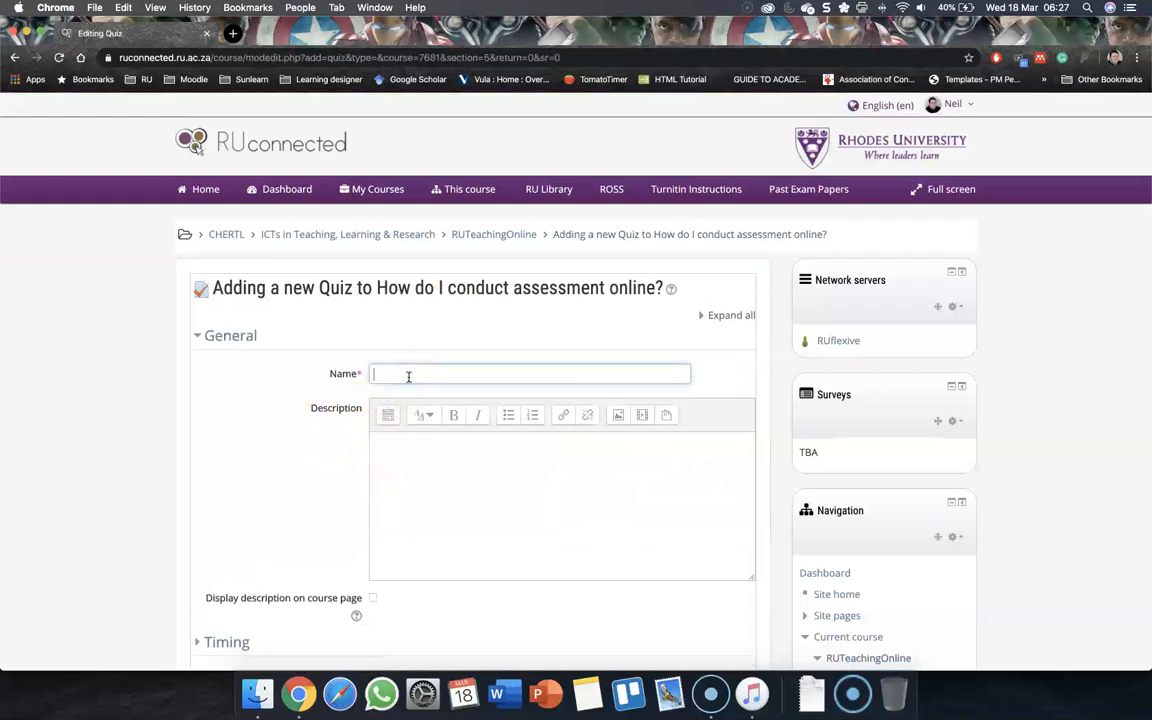
type("Quiz 1")
left_click(257, 432)
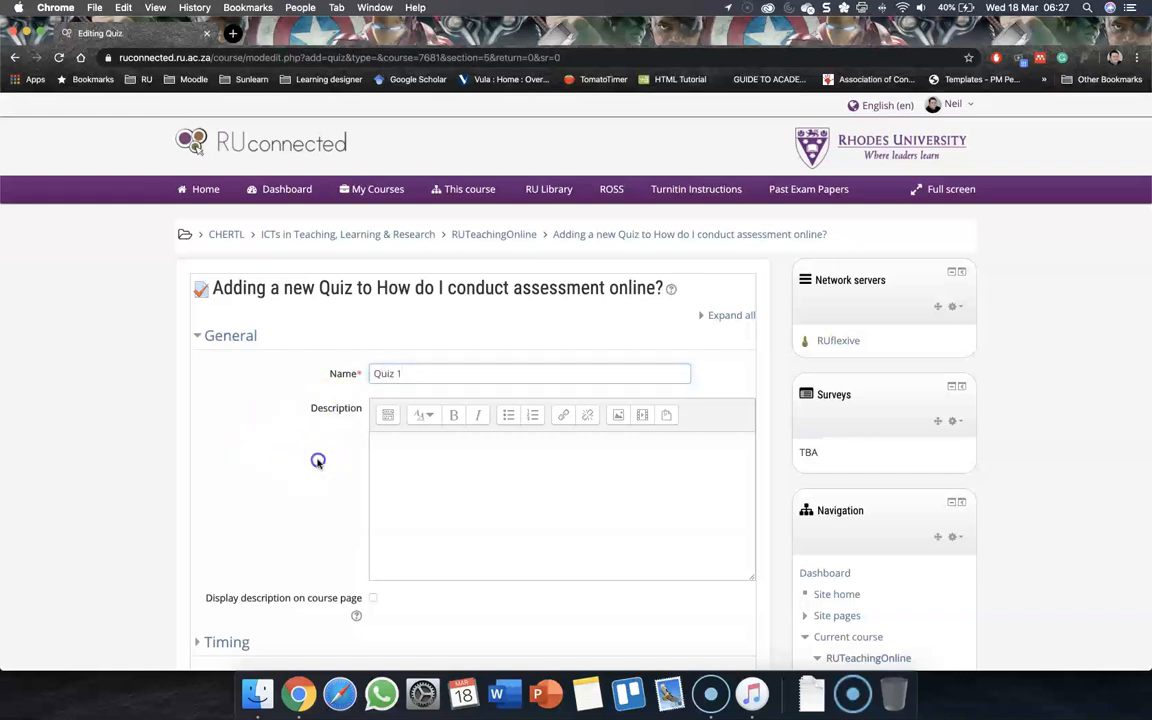
- Enter "What work will be covered" as the first line of the quiz description
scroll(318, 462, "down", 1)
scroll(318, 462, "down", 3)
left_click(421, 340)
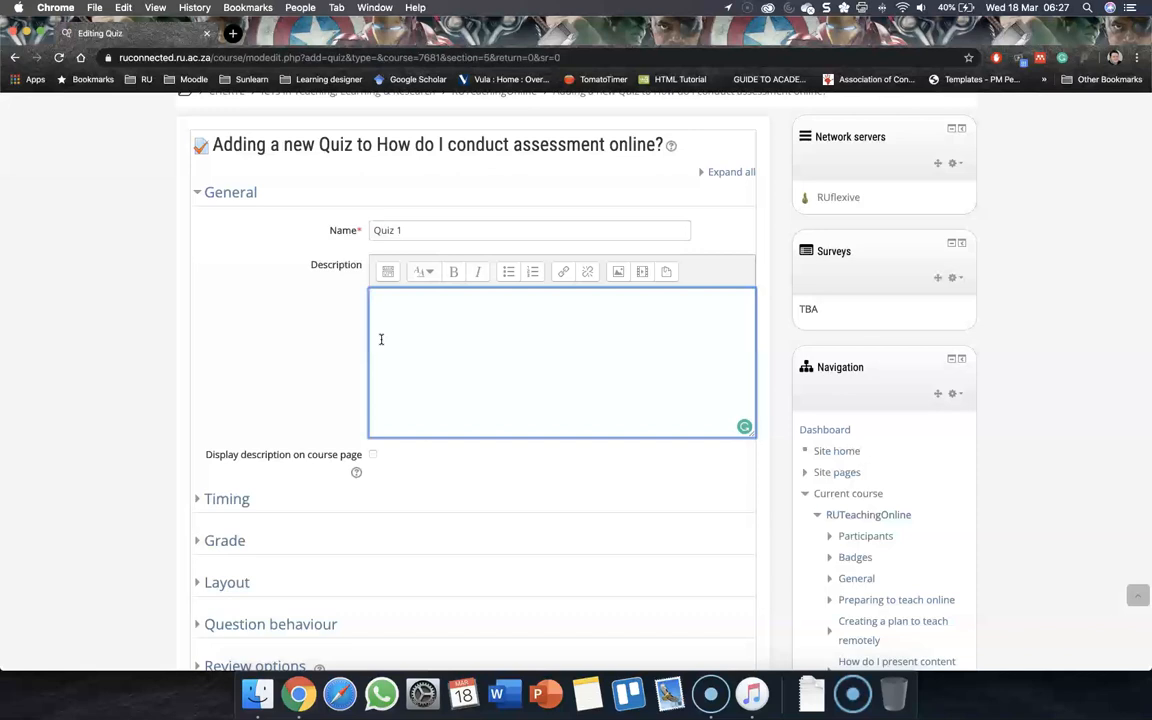
left_click(426, 307)
type("What work will be b")
key("BackSpace")
type("covered")
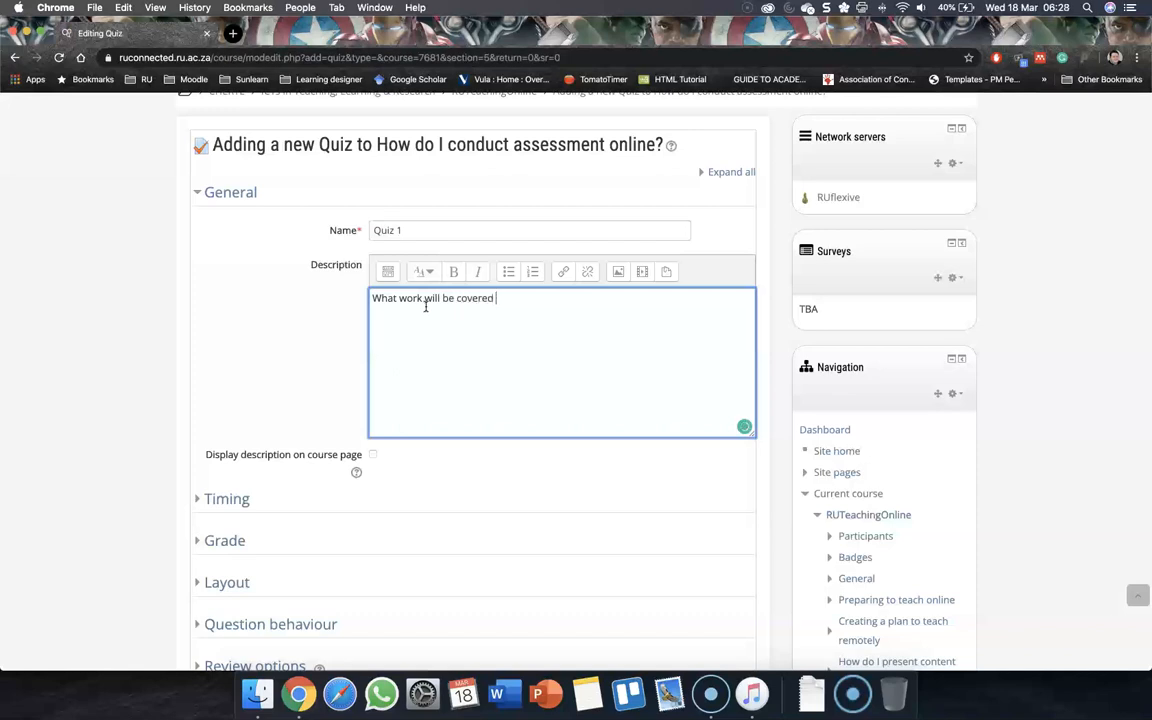
key("Return")
type("what are th")
key("BackSpace")
key("BackSpace")
key("BackSpace")
key("BackSpace")
key("BackSpace")
key("BackSpace")
key("BackSpace")
key("BackSpace")
key("BackSpace")
key("BackSpace")
key("BackSpace")
key("BackSpace")
- Add the lines "Dates start and due" and "Time limit" to the quiz description
key("Return")
type("Dates start and due")
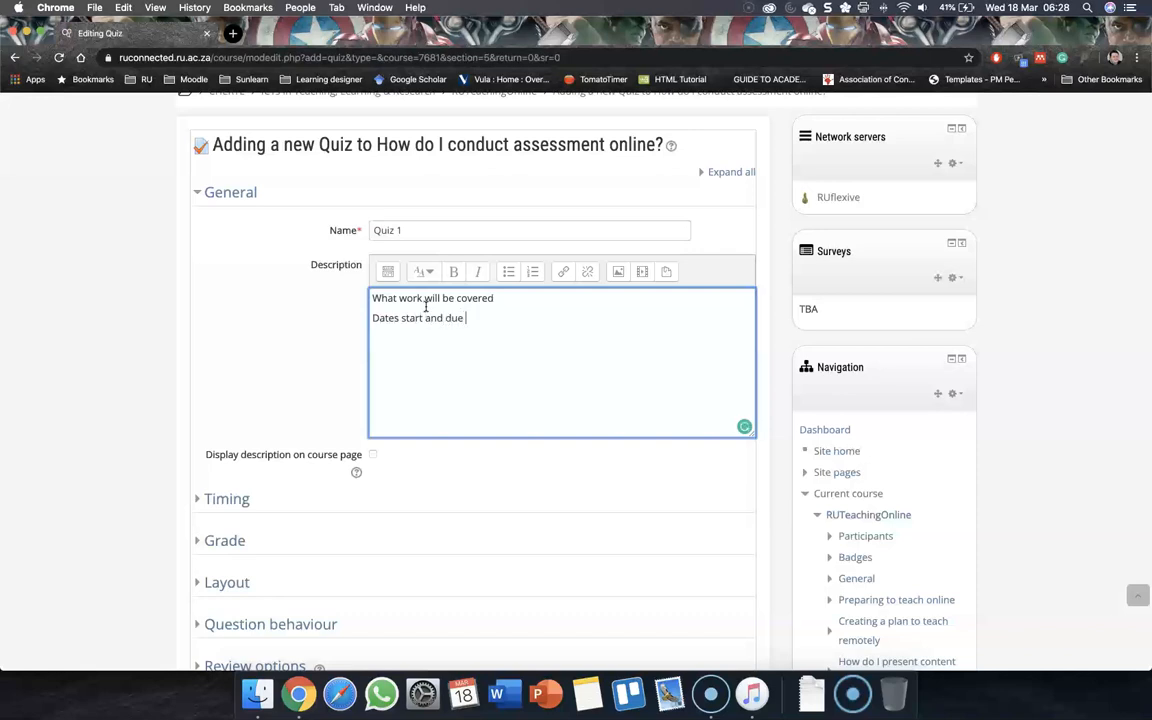
left_click(412, 329)
type("Time limit")
left_click(329, 362)
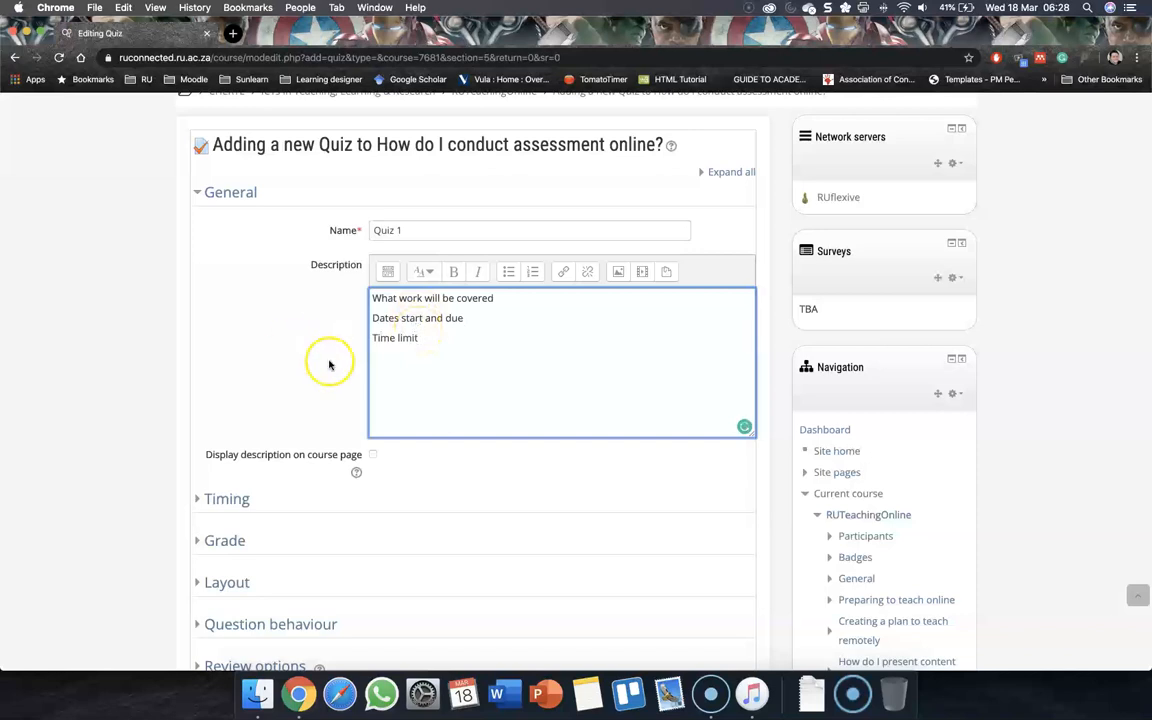
- Expand the Timing settings of the quiz
scroll(329, 363, "down", 3)
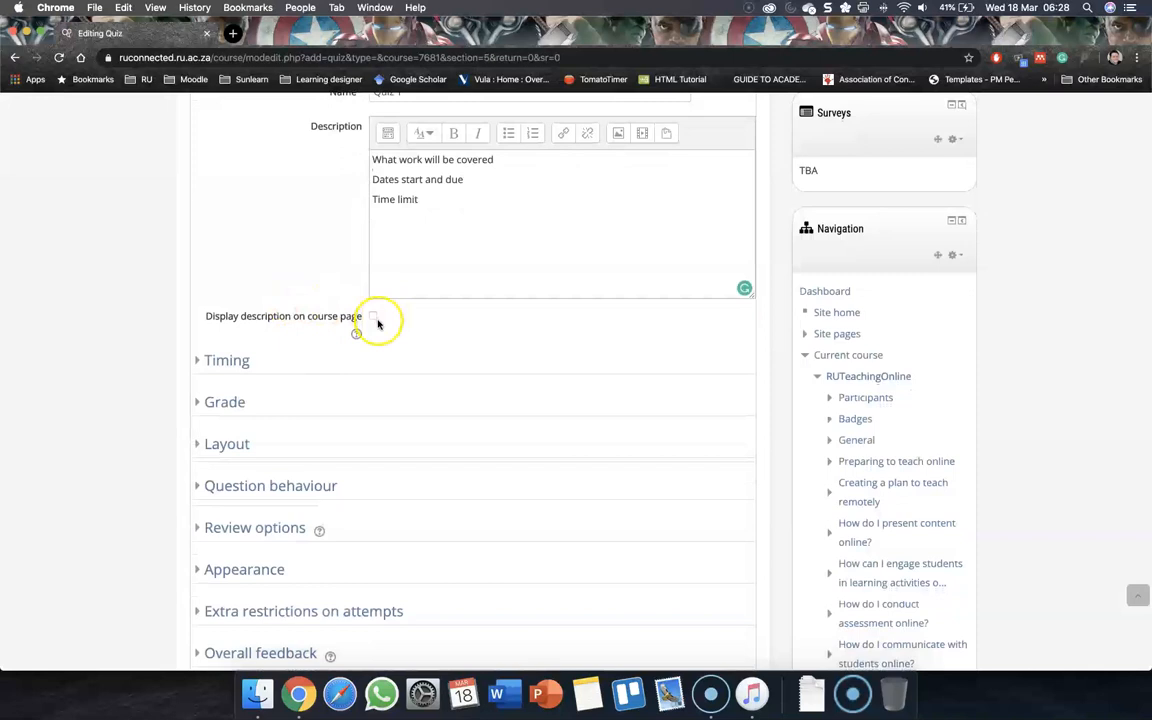
scroll(327, 271, "down", 1)
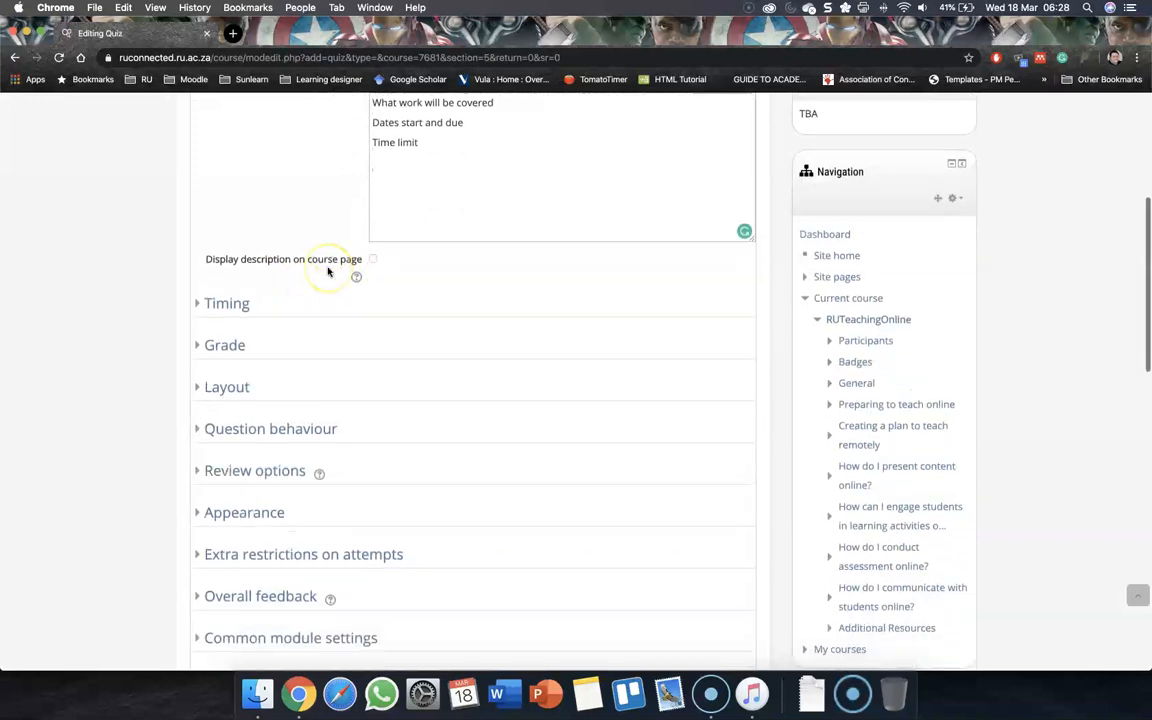
scroll(325, 263, "up", 1)
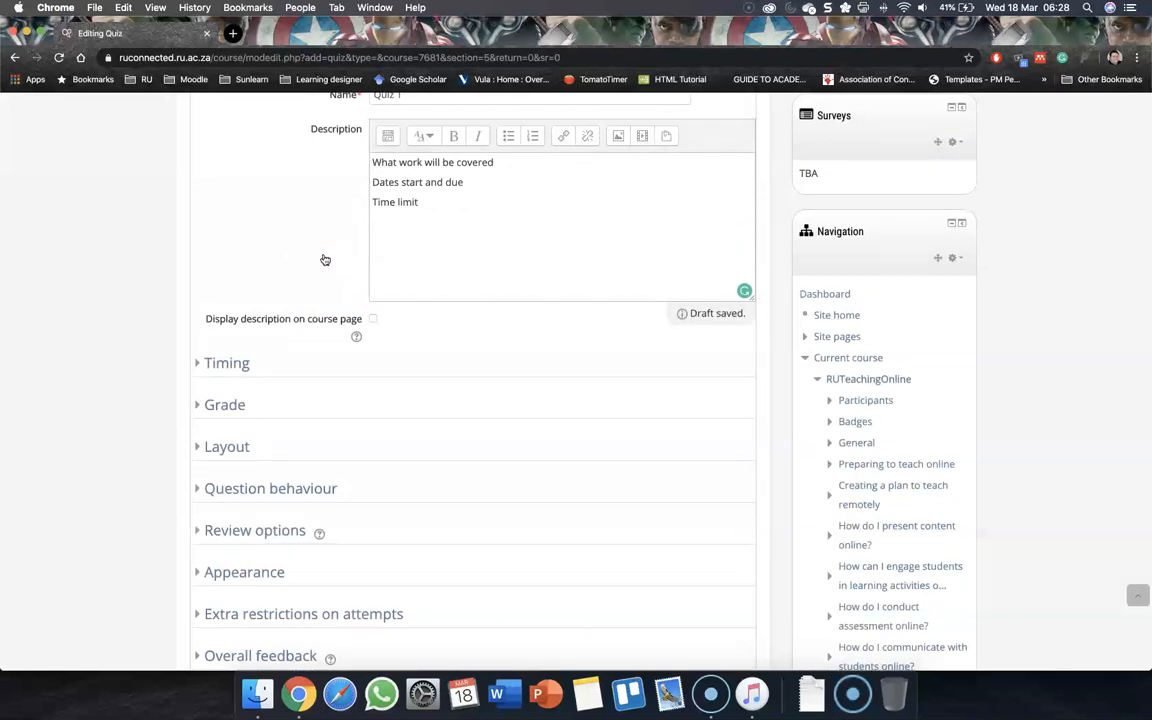
scroll(325, 260, "down", 2)
left_click(225, 289)
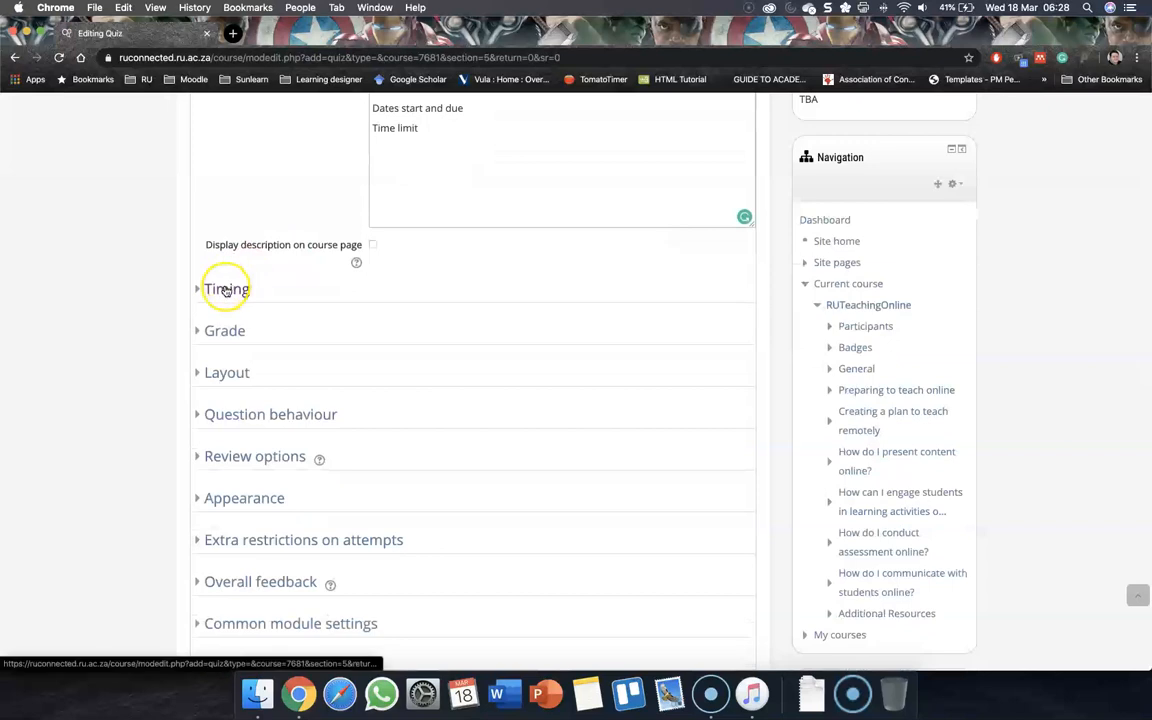
scroll(225, 289, "down", 5)
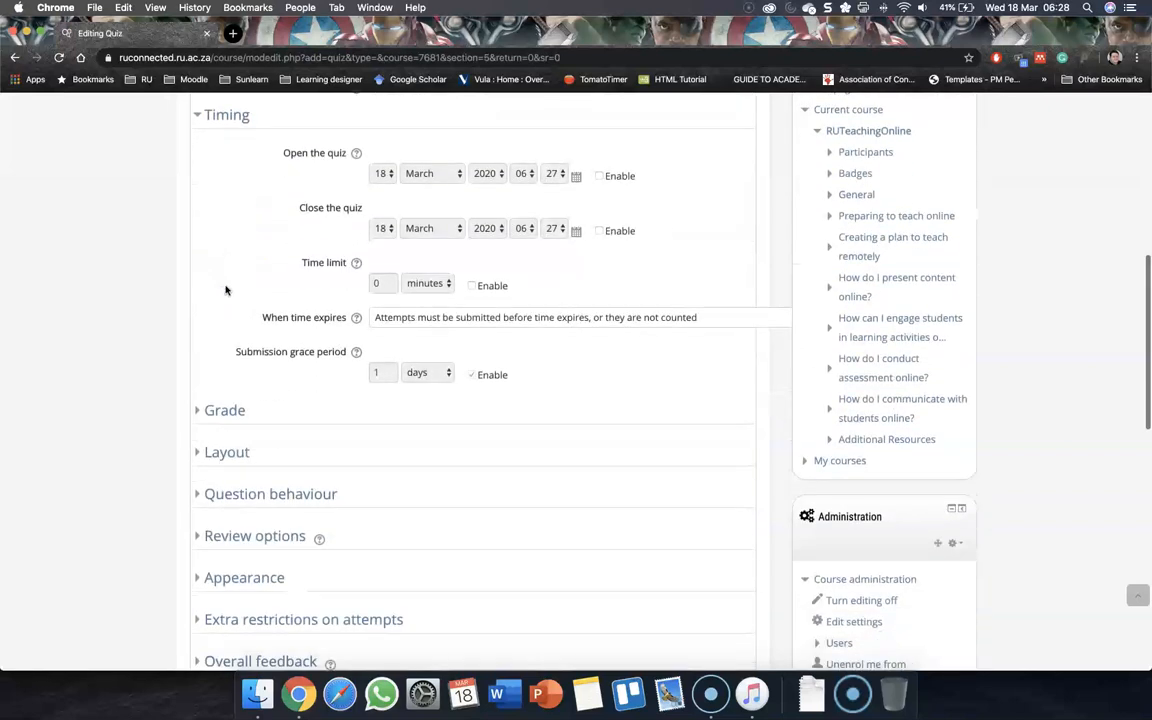
- Try enabling the quiz's opening date and turn it off again
left_click(602, 175)
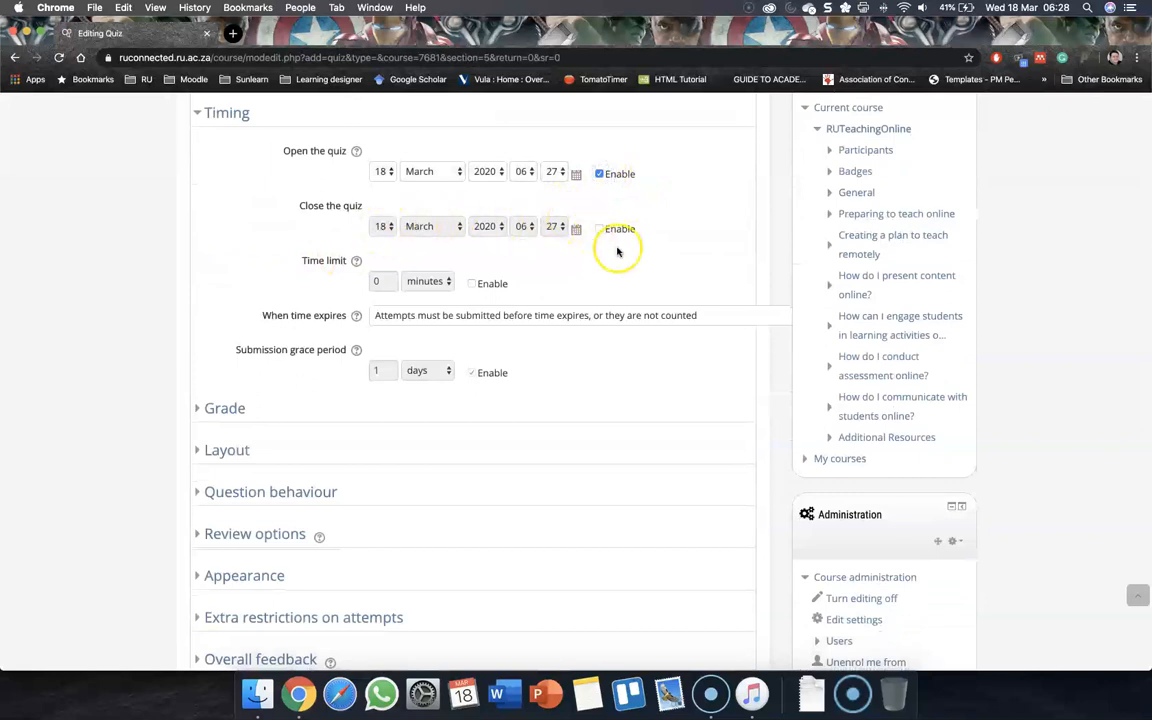
left_click(602, 174)
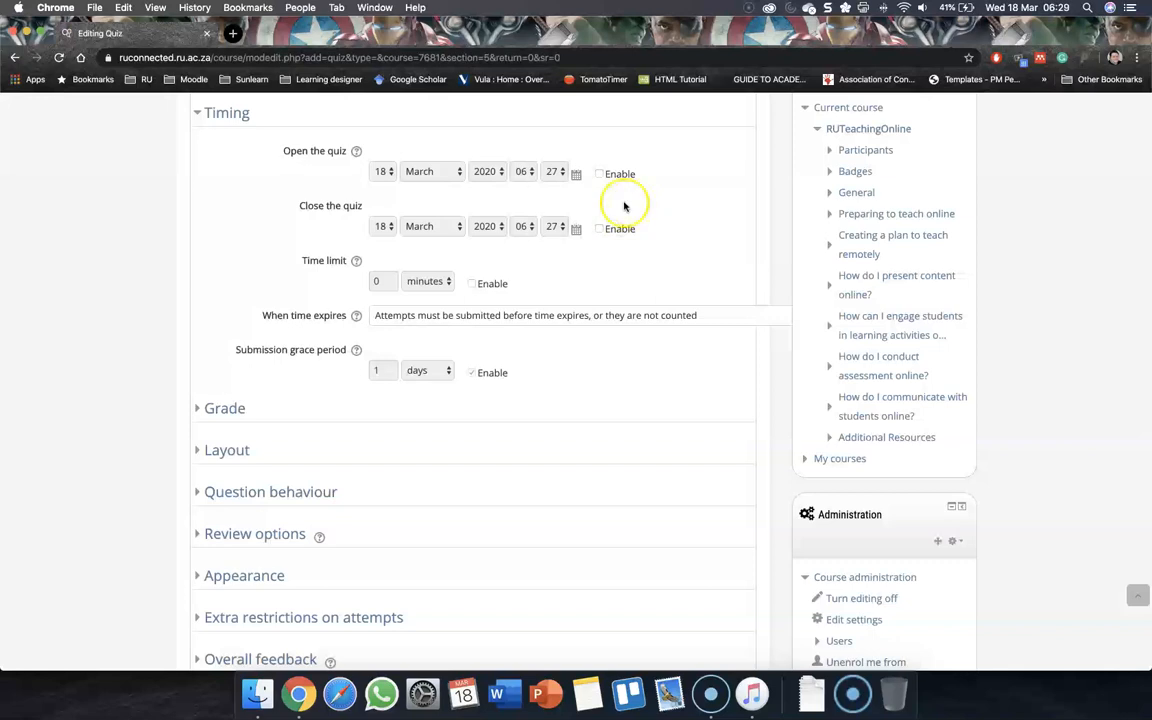
- Enable the quiz's time limit and set it to 10 minutes
scroll(607, 205, "down", 2)
scroll(605, 207, "down", 1)
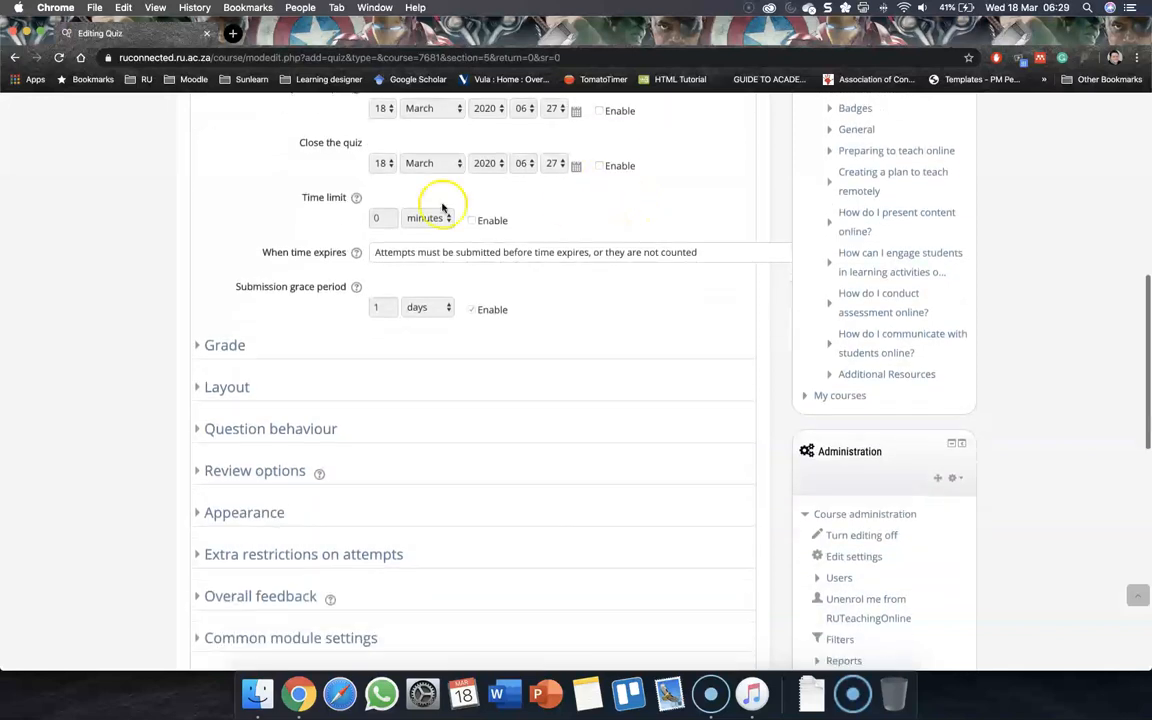
left_click(471, 222)
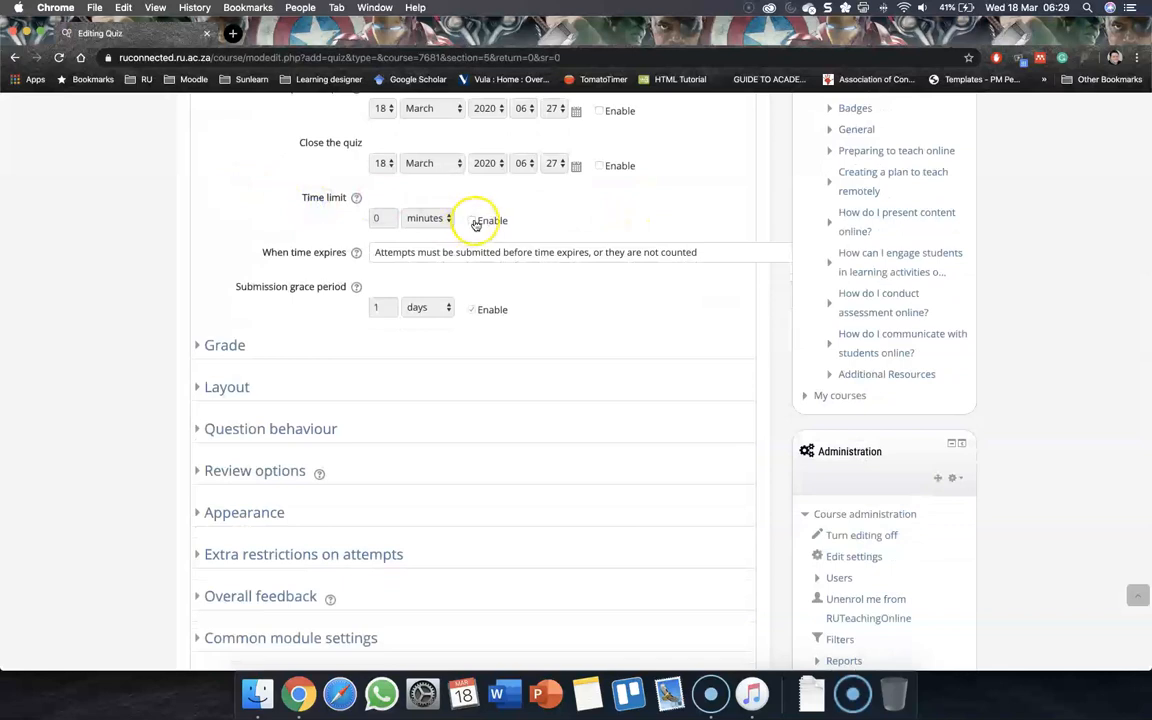
scroll(330, 222, "down", 1)
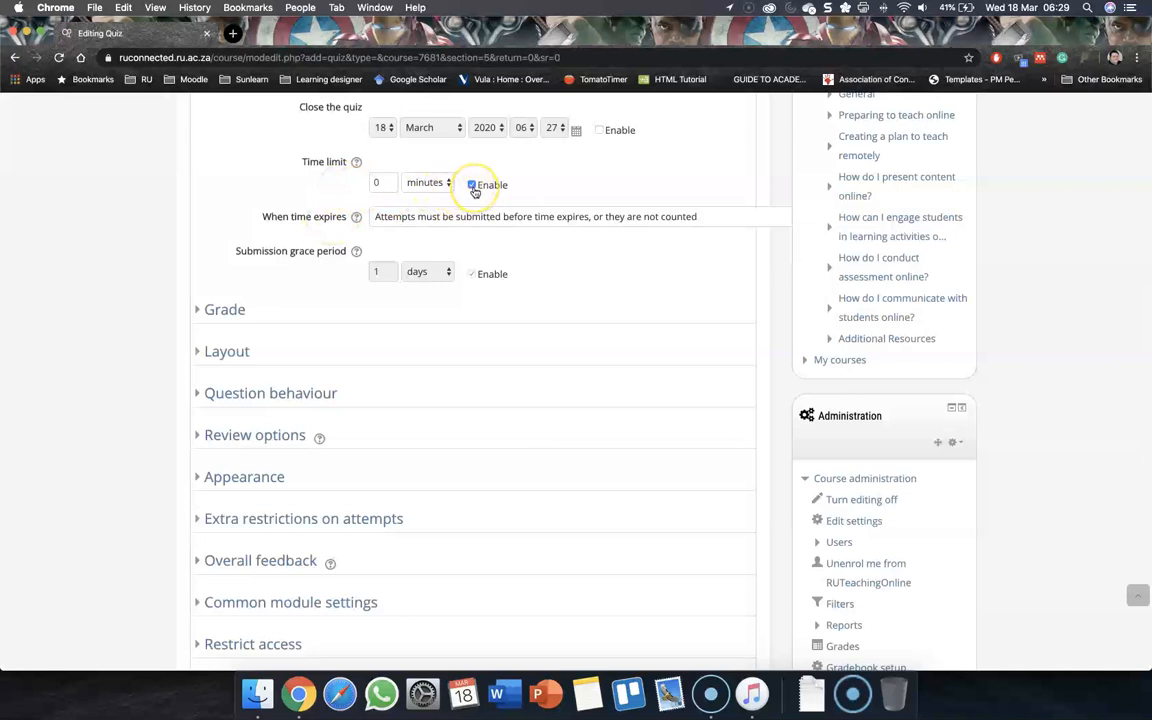
double_click(381, 183)
type("10")
left_click(257, 185)
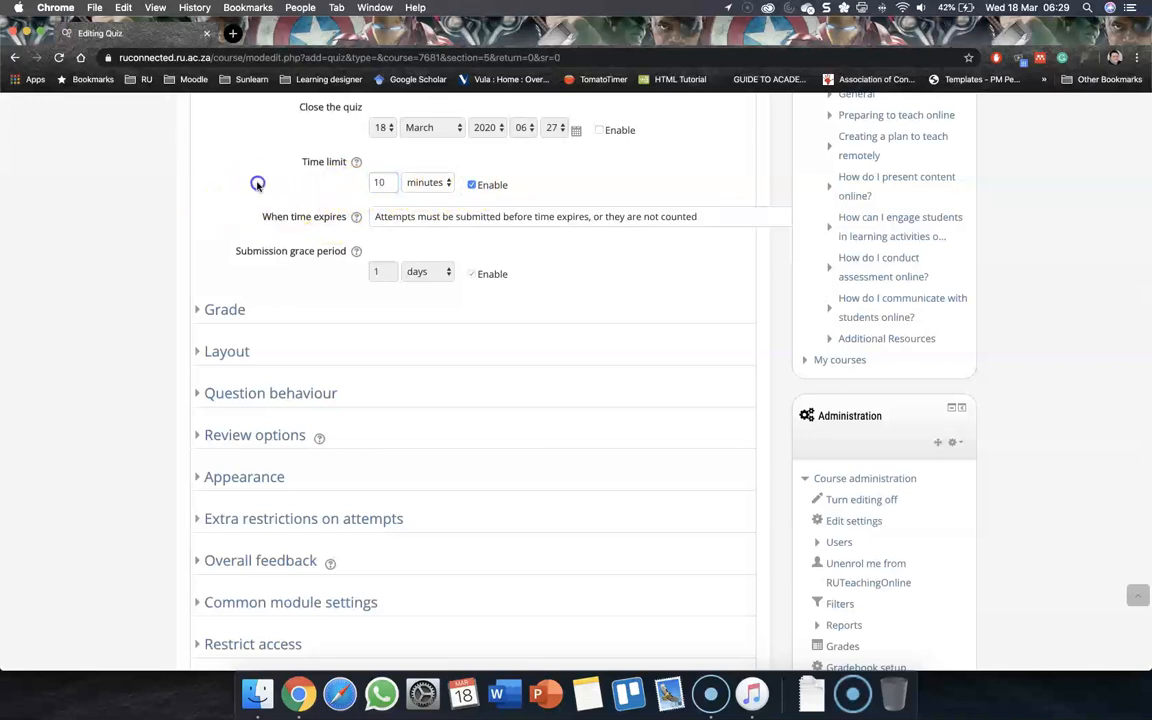
- Review the available options for what happens when the quiz time expires
scroll(257, 186, "down", 1)
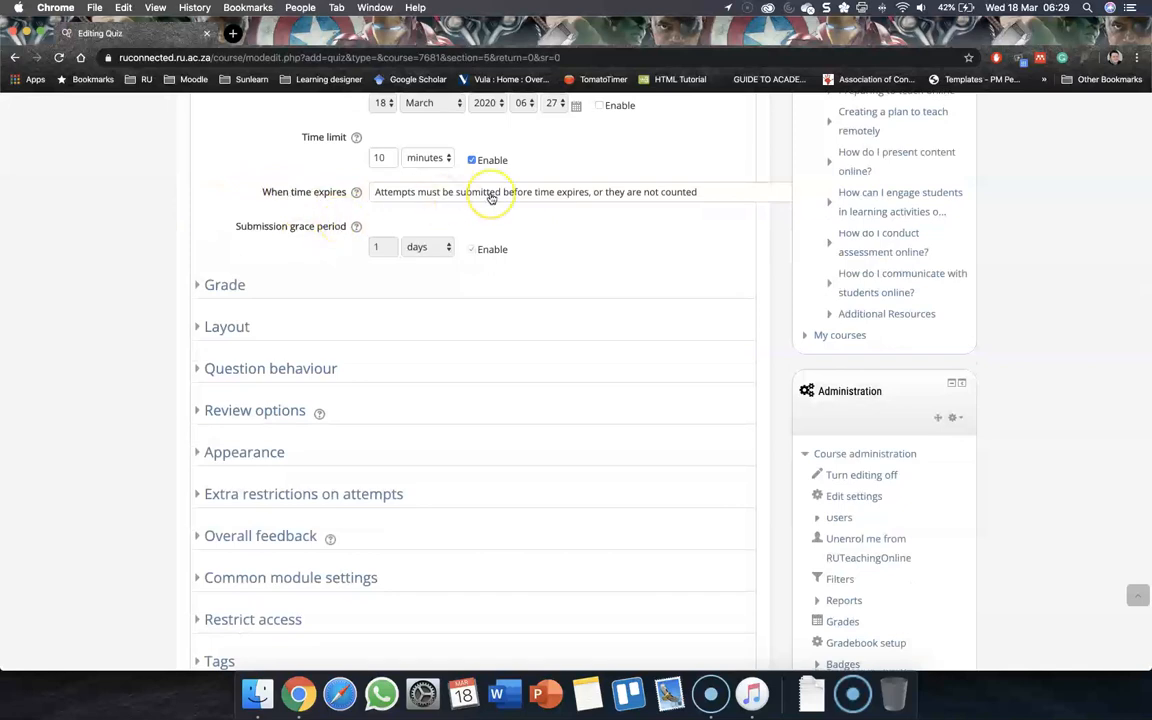
scroll(491, 198, "down", 1)
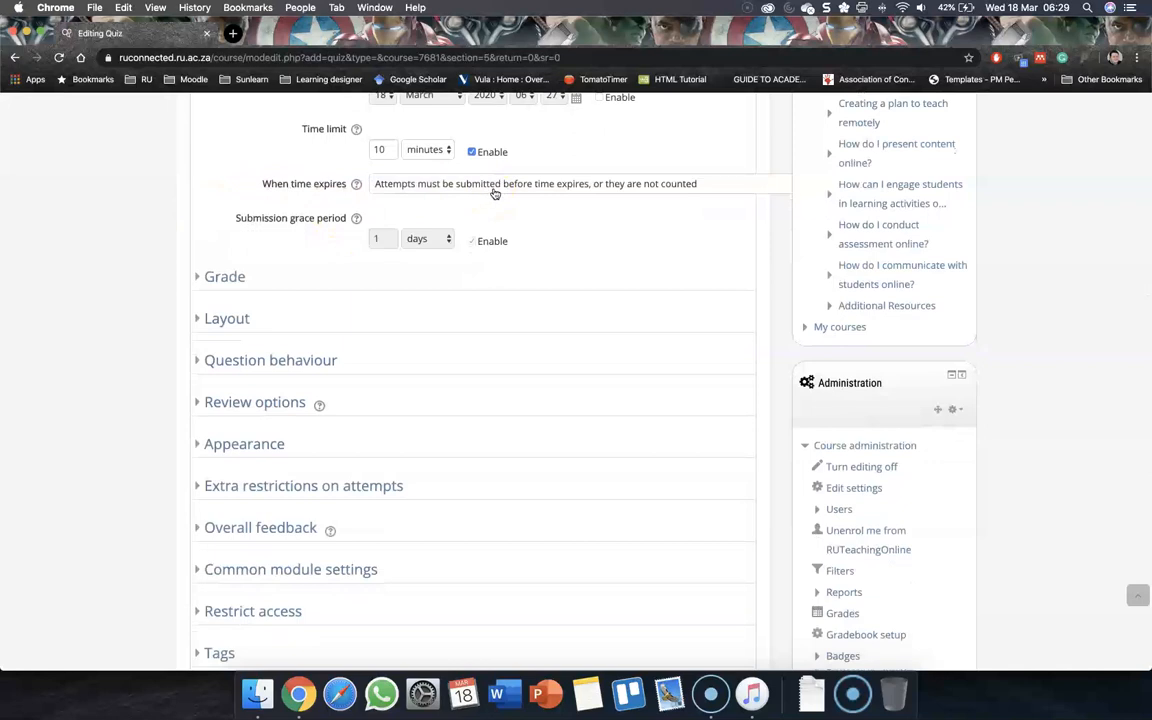
left_click(434, 189)
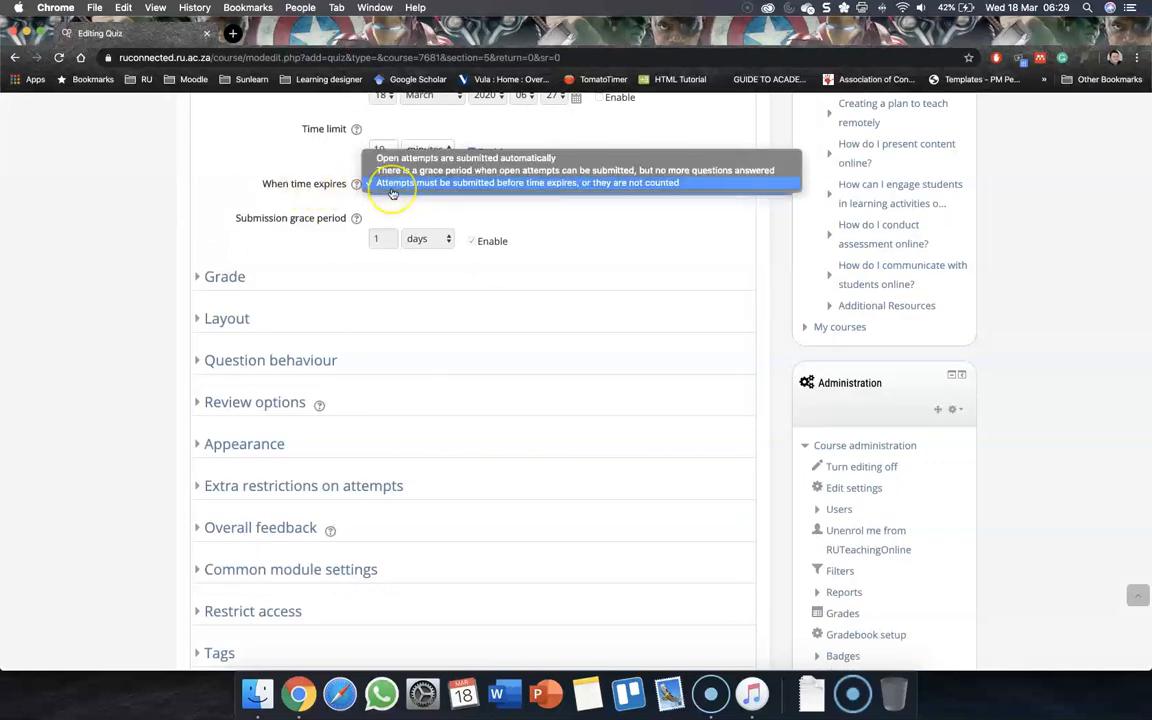
left_click(502, 210)
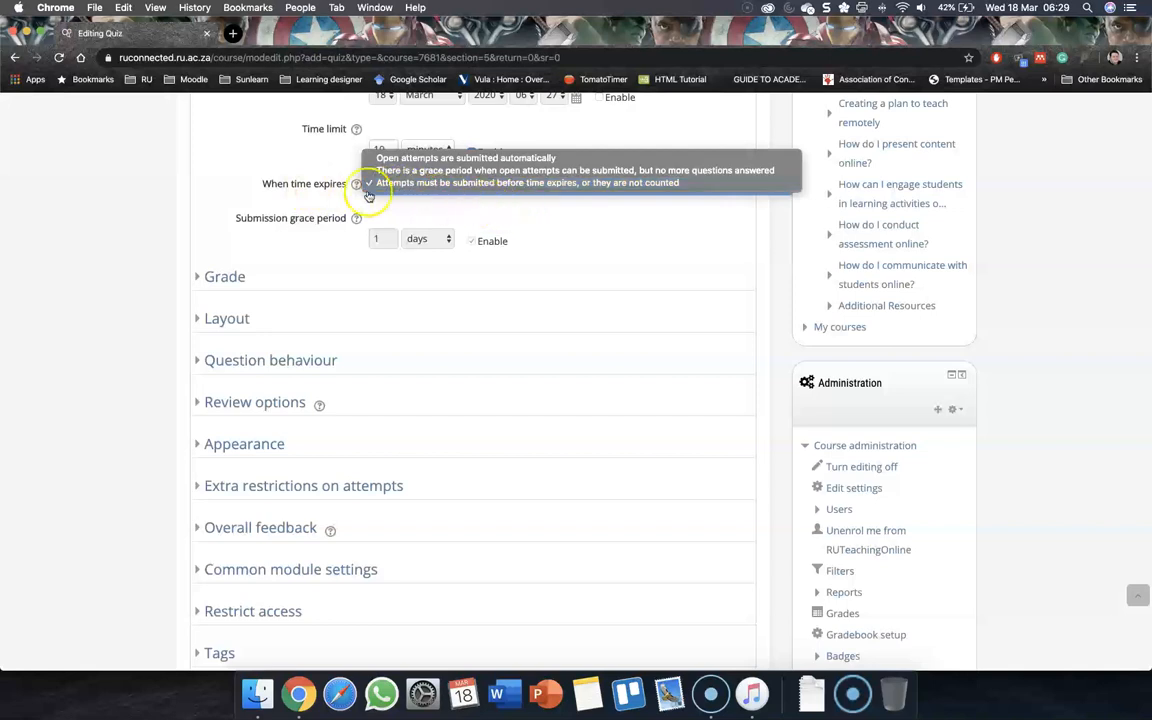
left_click(535, 206)
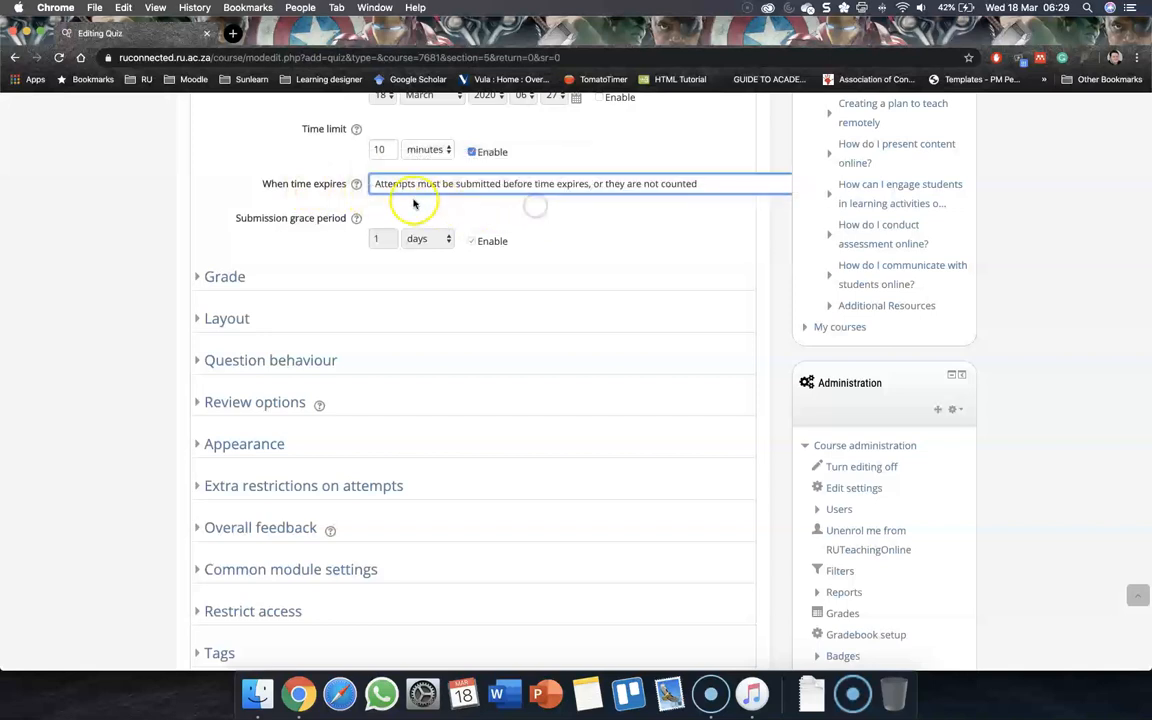
- Try the grace-period option and the automatic-submission option for when the quiz time expires
left_click(565, 190)
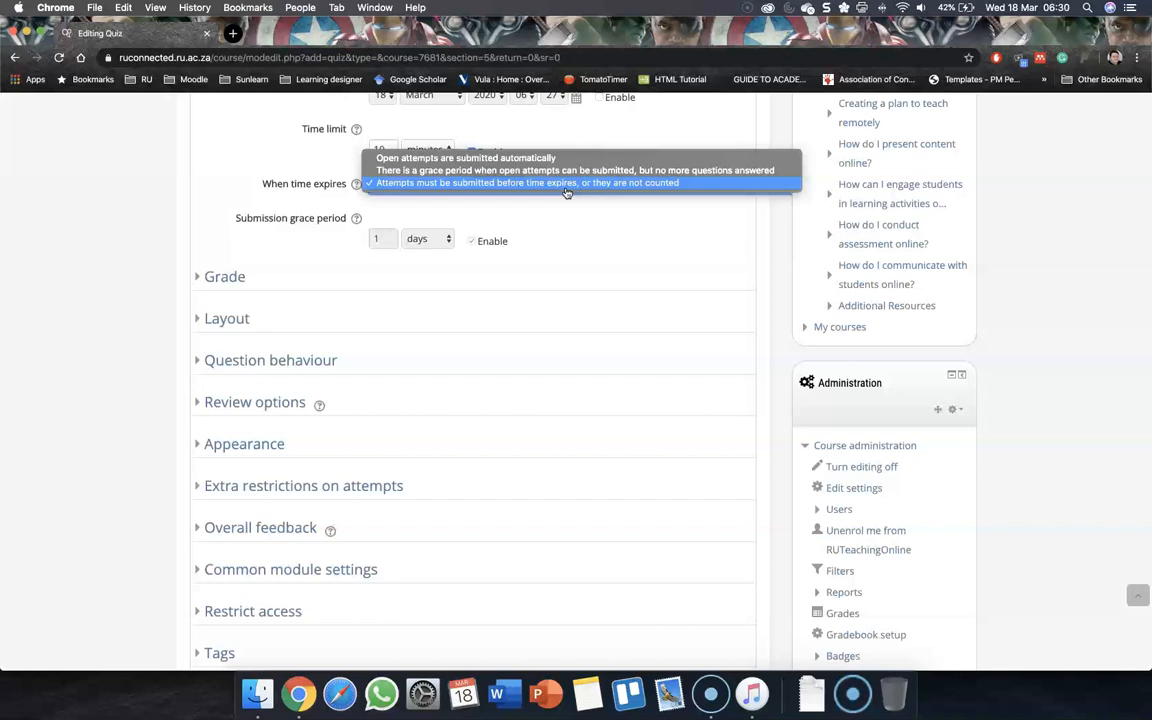
left_click(445, 171)
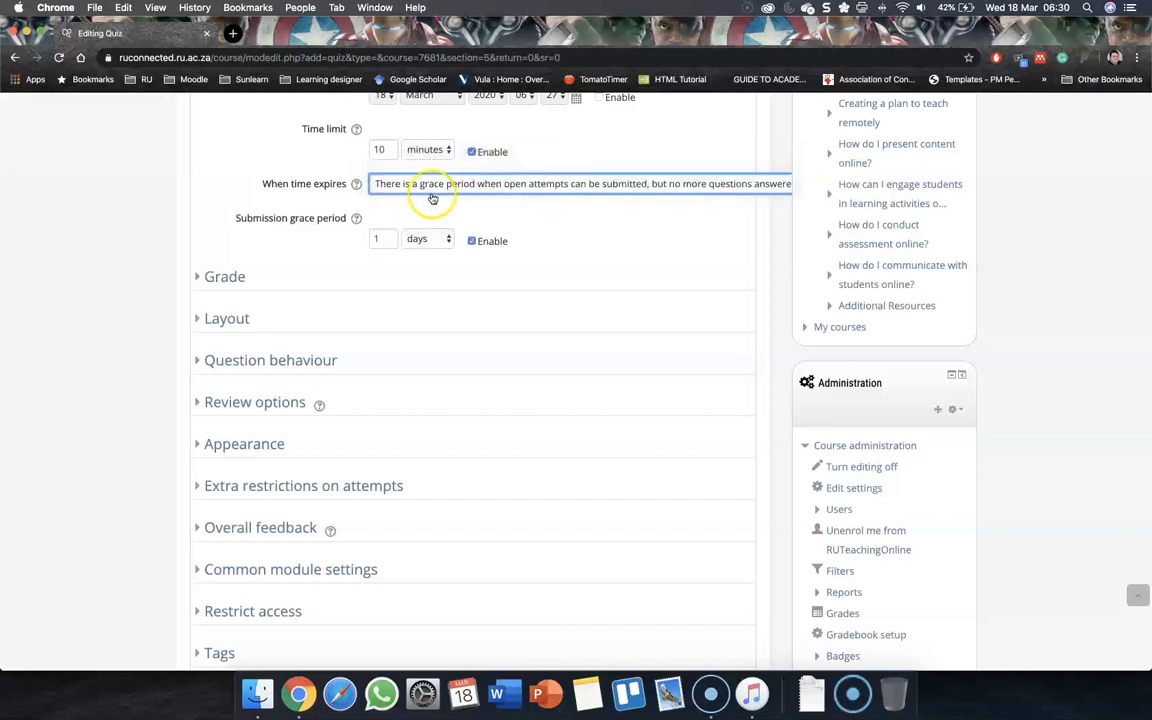
left_click(585, 188)
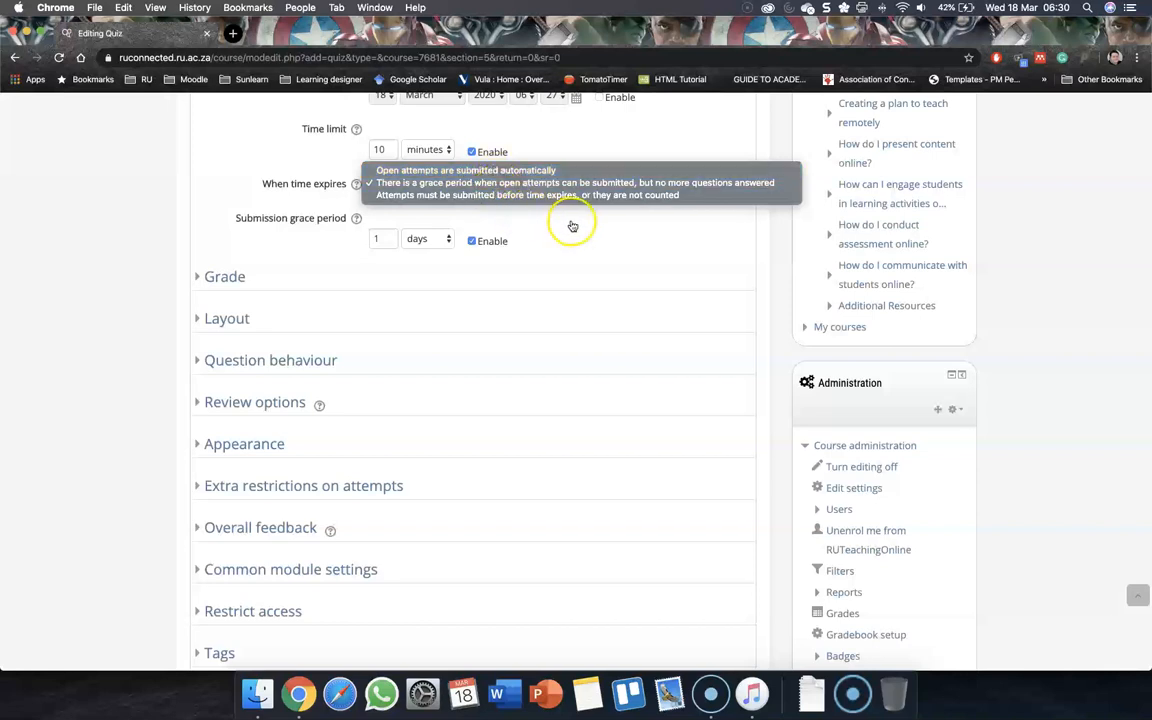
left_click(382, 171)
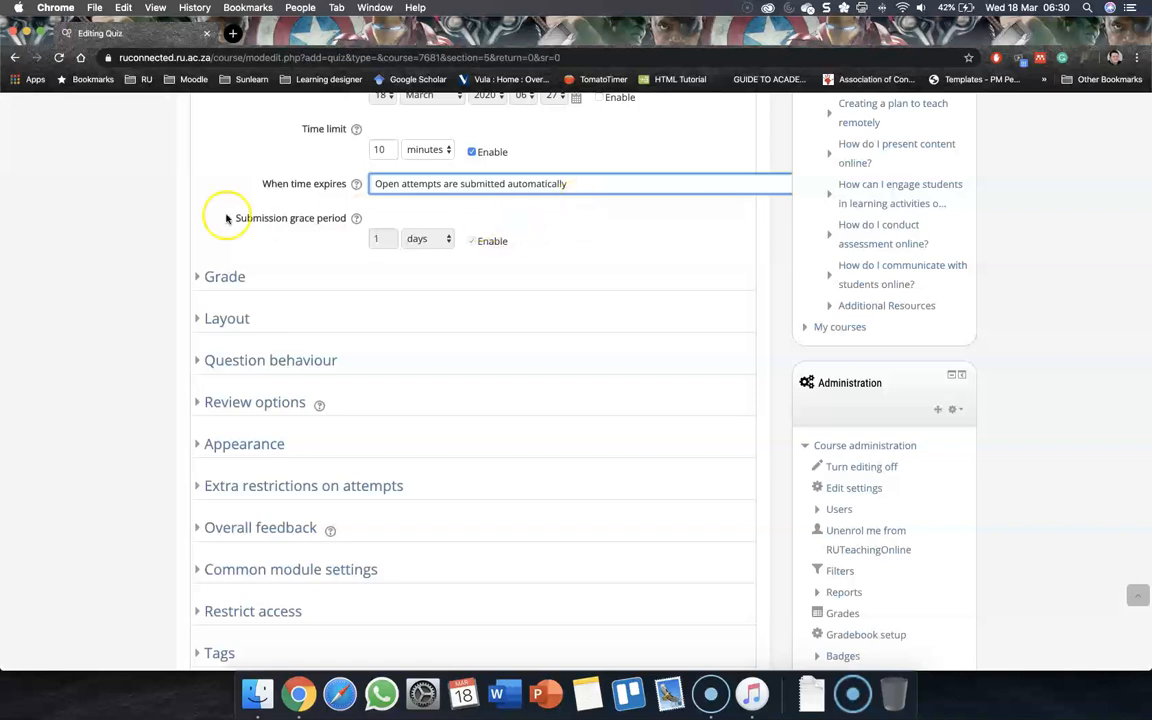
left_click(487, 240)
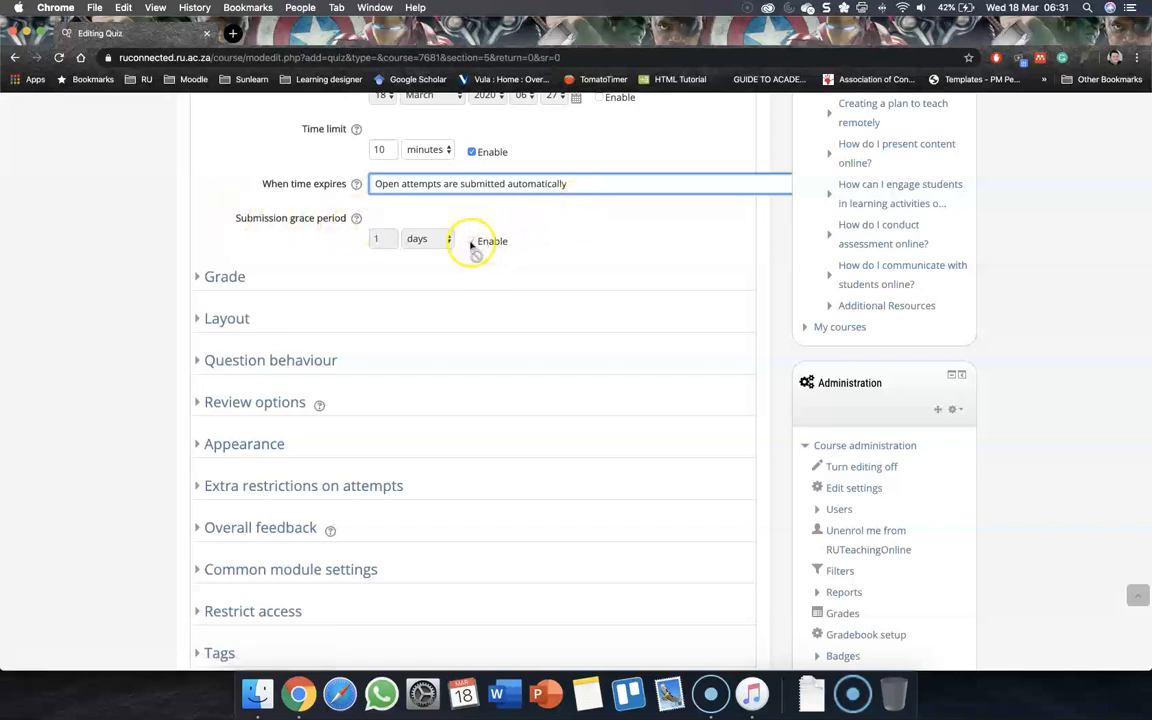
- Set the time-expiry behaviour to "There is a grace period when open attempts can be submitted, but no more questions answered"
left_click(378, 184)
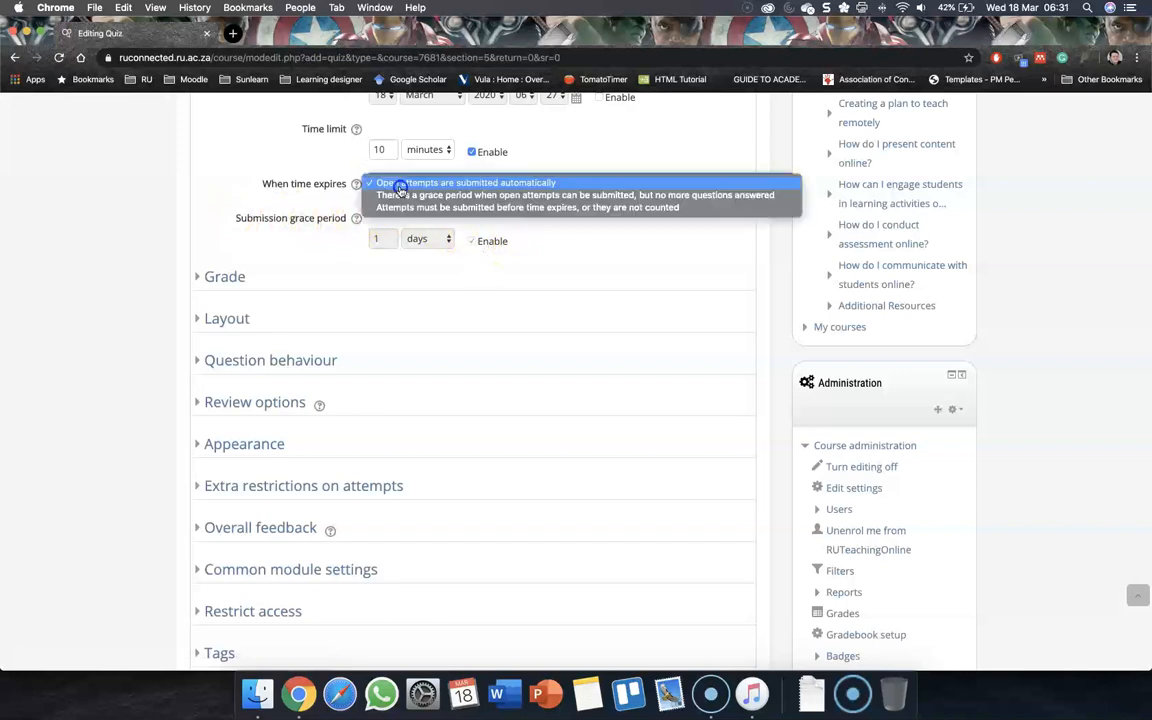
left_click(413, 196)
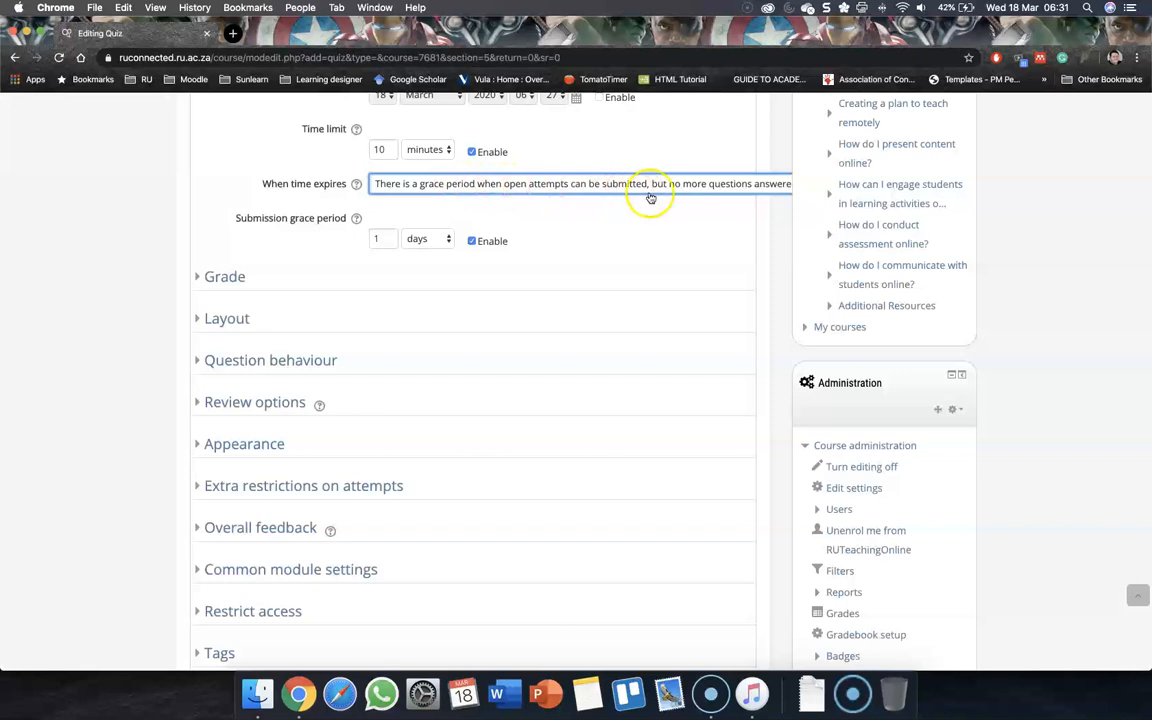
- Set the quiz's submission grace period to 10 minutes
left_click(417, 242)
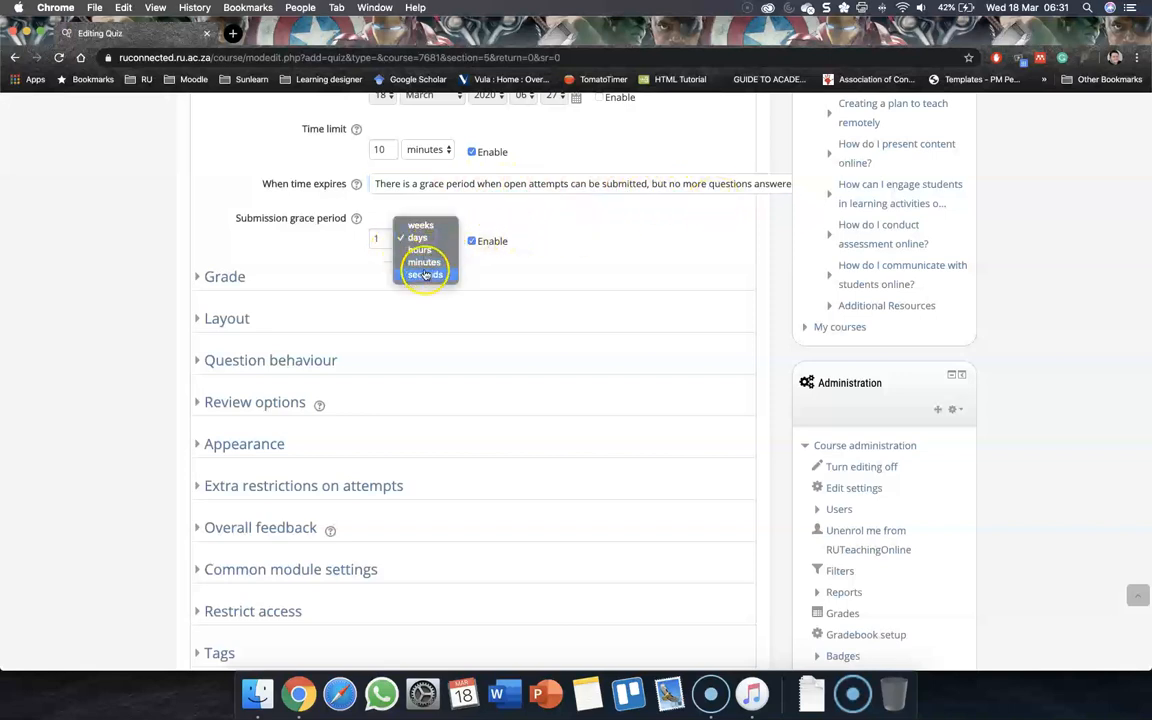
left_click(428, 265)
double_click(381, 240)
type("1")
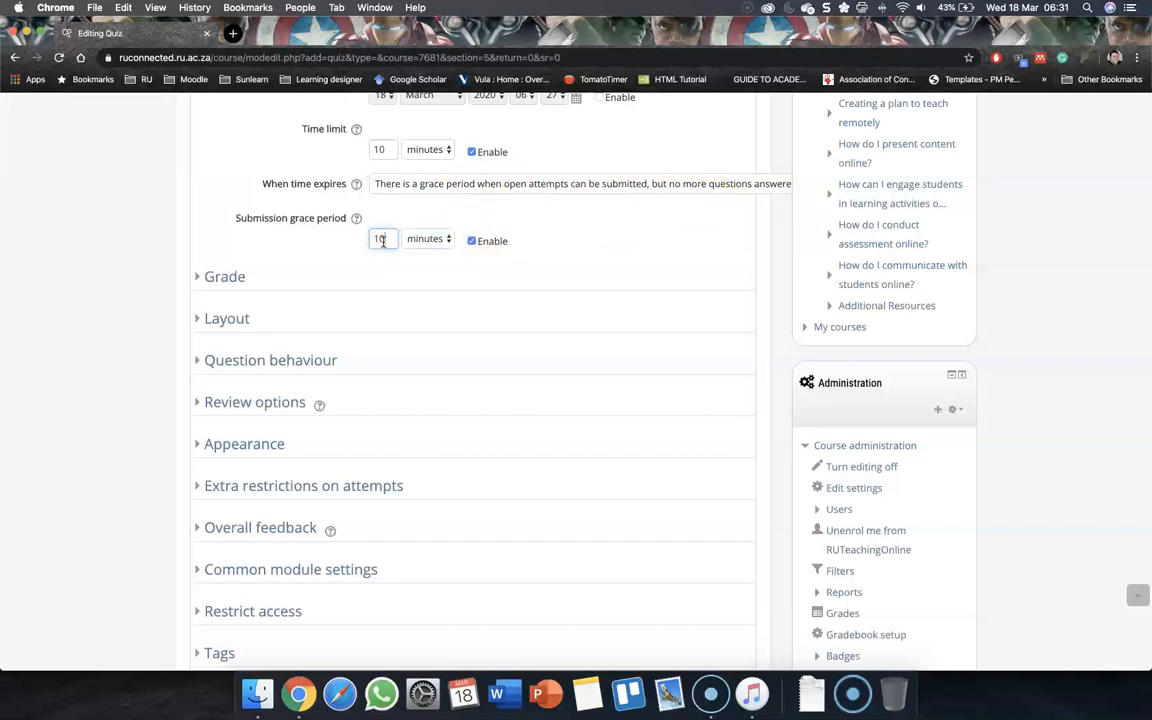
left_click(578, 237)
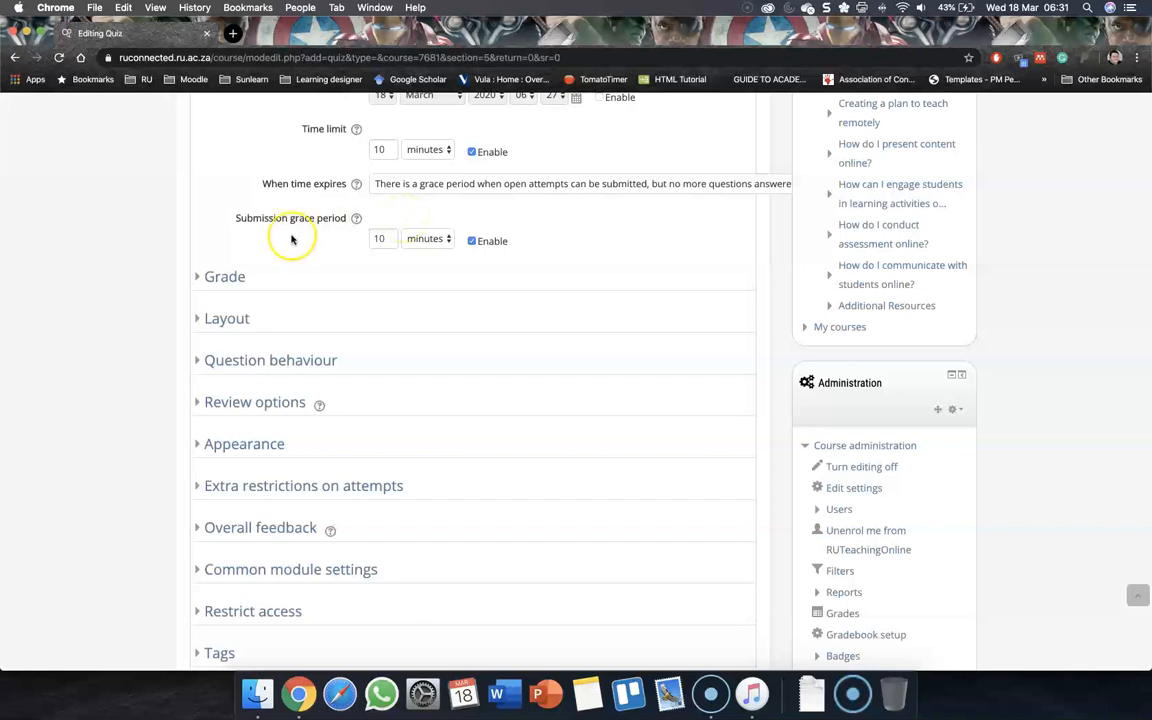
- Try a quiz time limit of 5 minutes and return it to 10 minutes
scroll(291, 239, "down", 1)
scroll(291, 239, "up", 4)
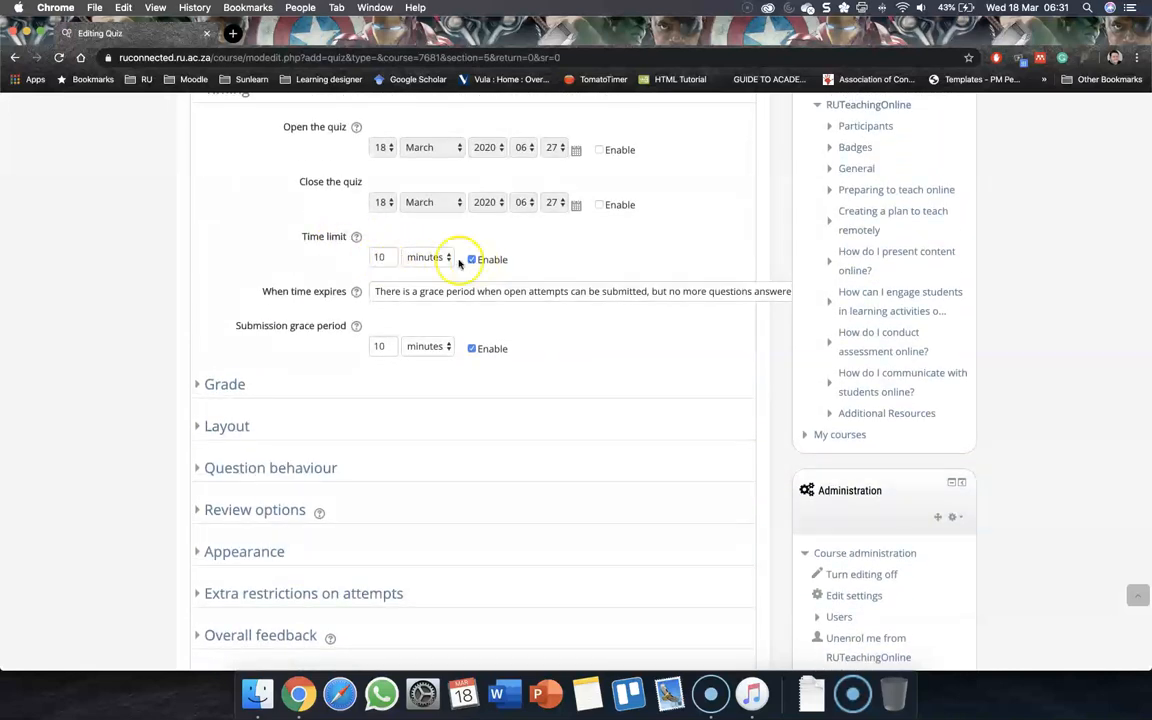
double_click(380, 258)
type("5")
left_click(332, 259)
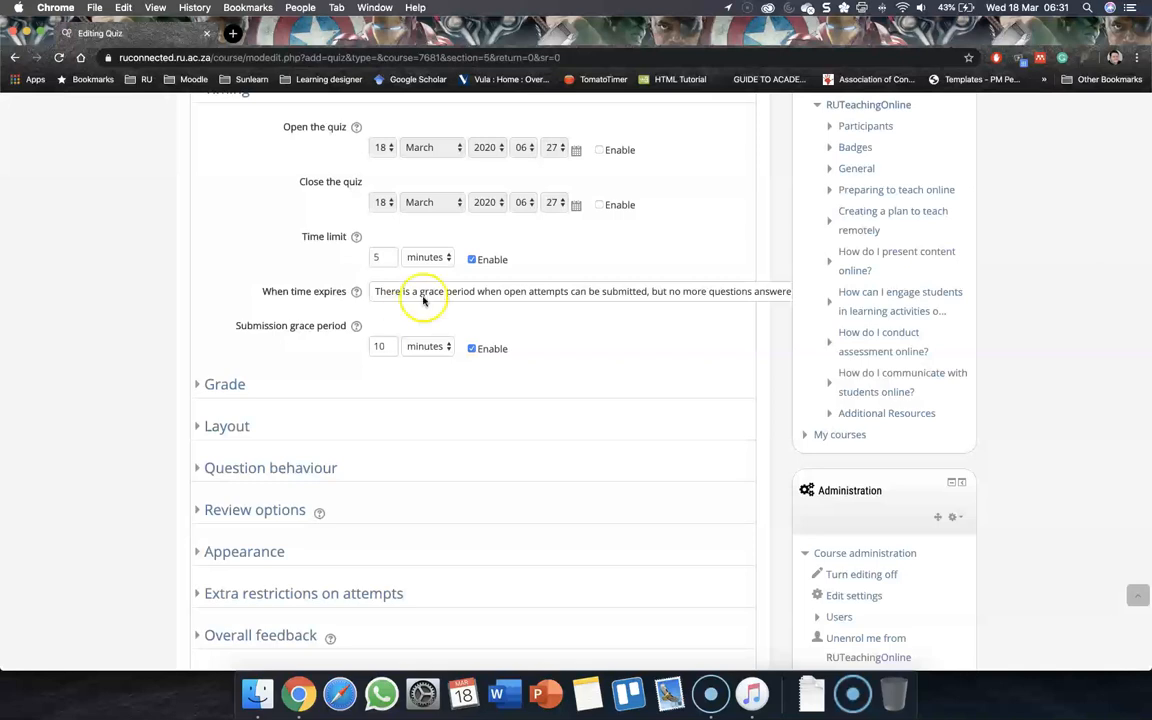
double_click(377, 259)
type("2")
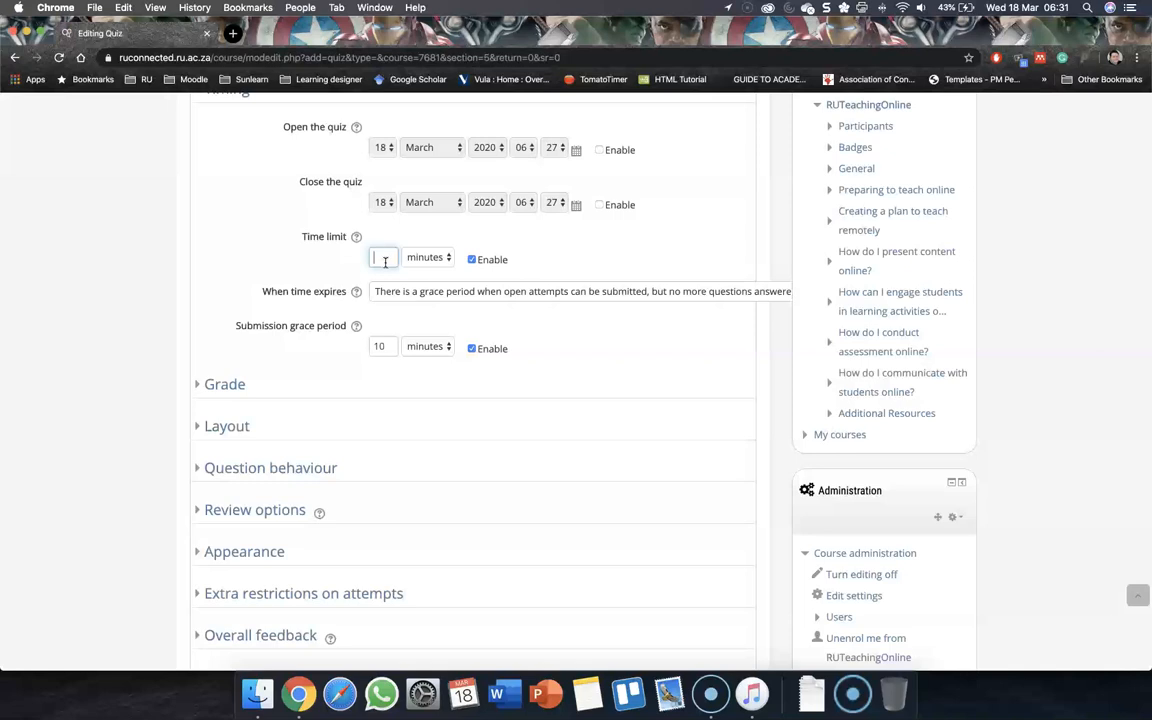
left_click(330, 256)
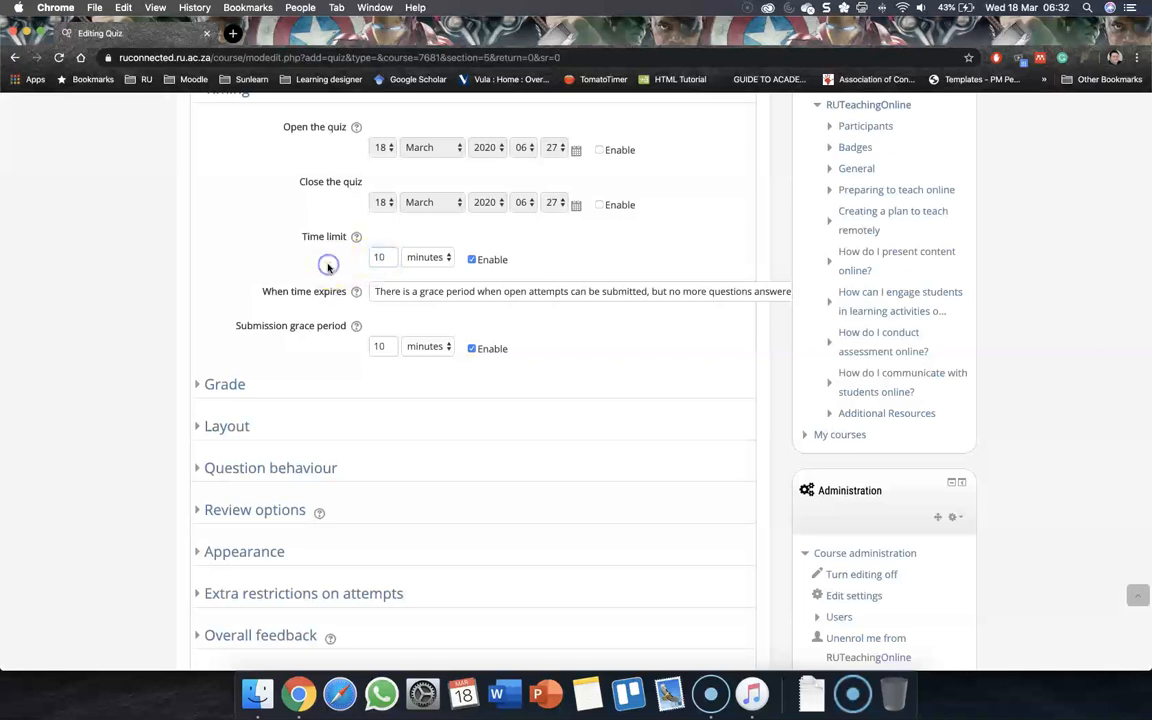
- Expand the Grade settings and review the choices for grade category and attempts allowed
scroll(327, 268, "down", 1)
scroll(327, 268, "down", 4)
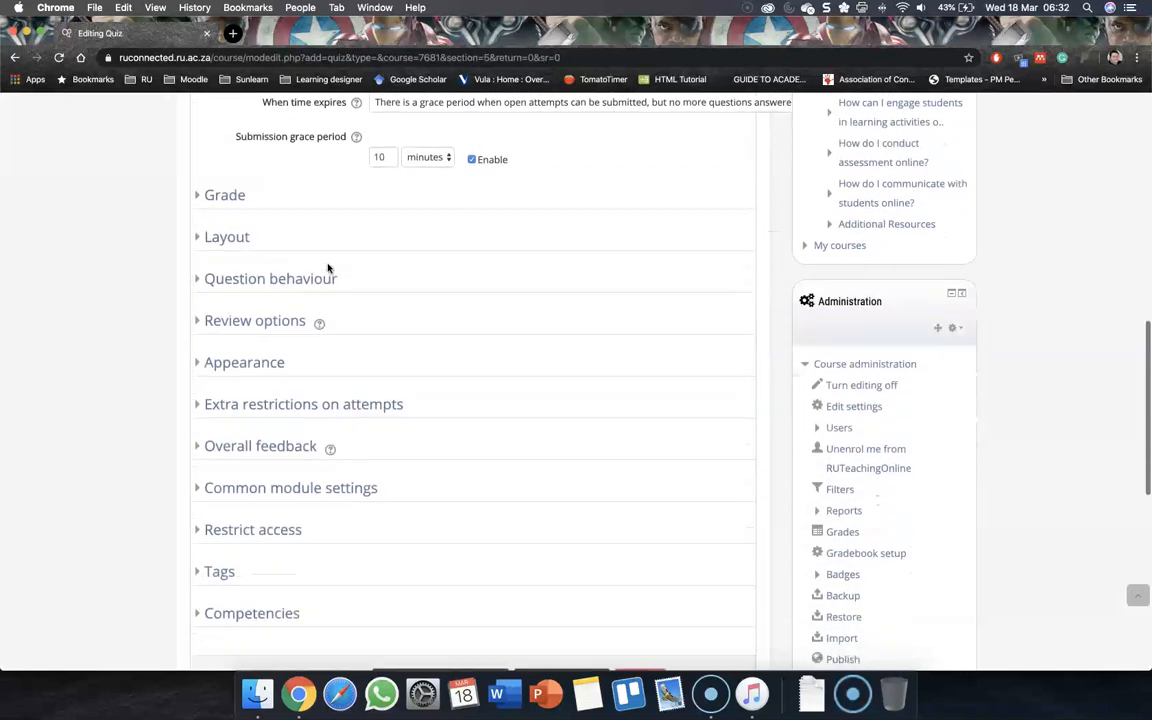
left_click(228, 194)
left_click(216, 151)
scroll(210, 152, "down", 1)
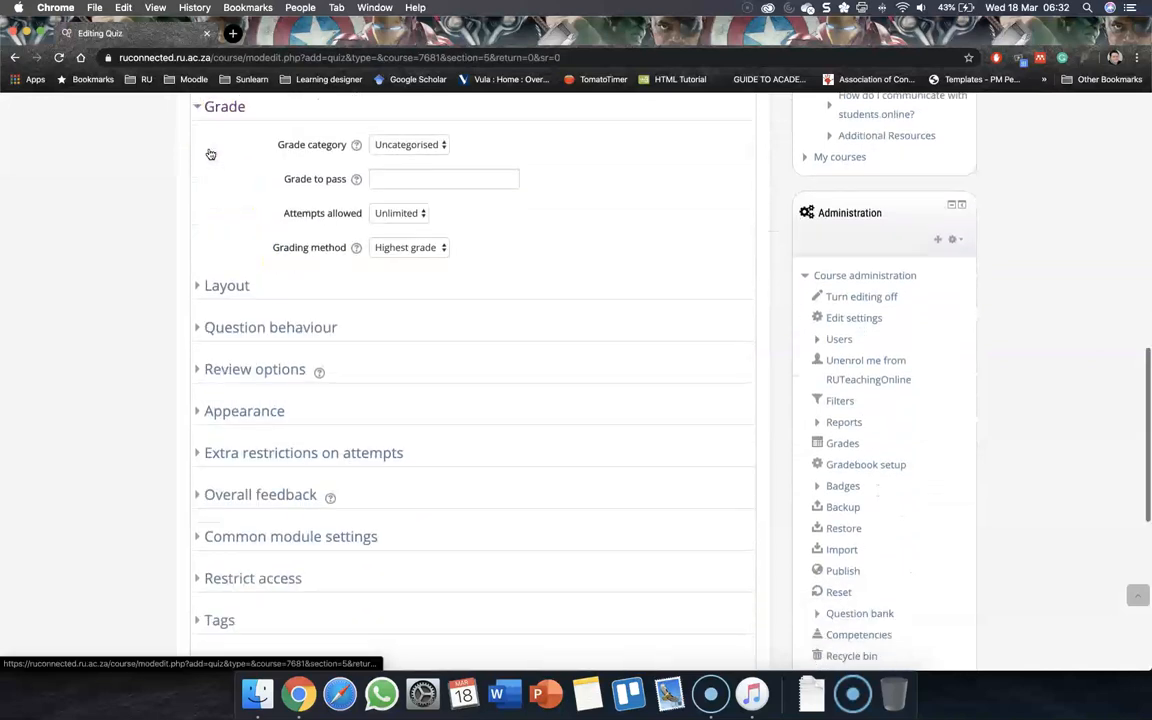
left_click(427, 146)
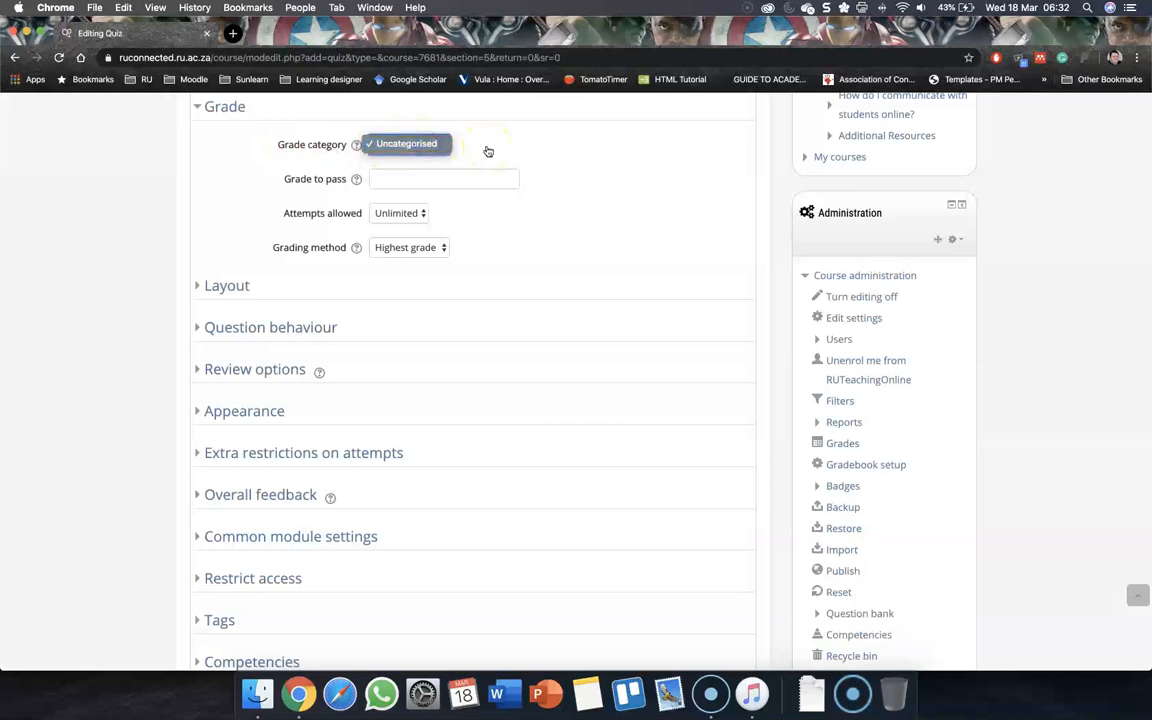
left_click(516, 211)
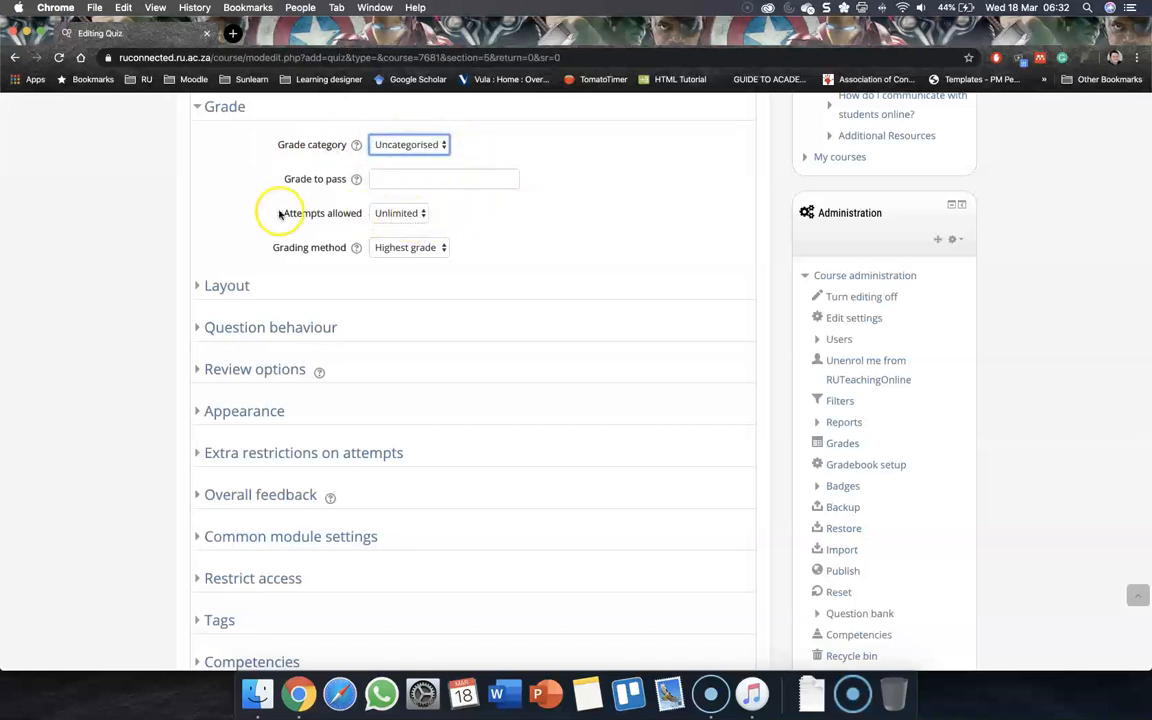
left_click(412, 218)
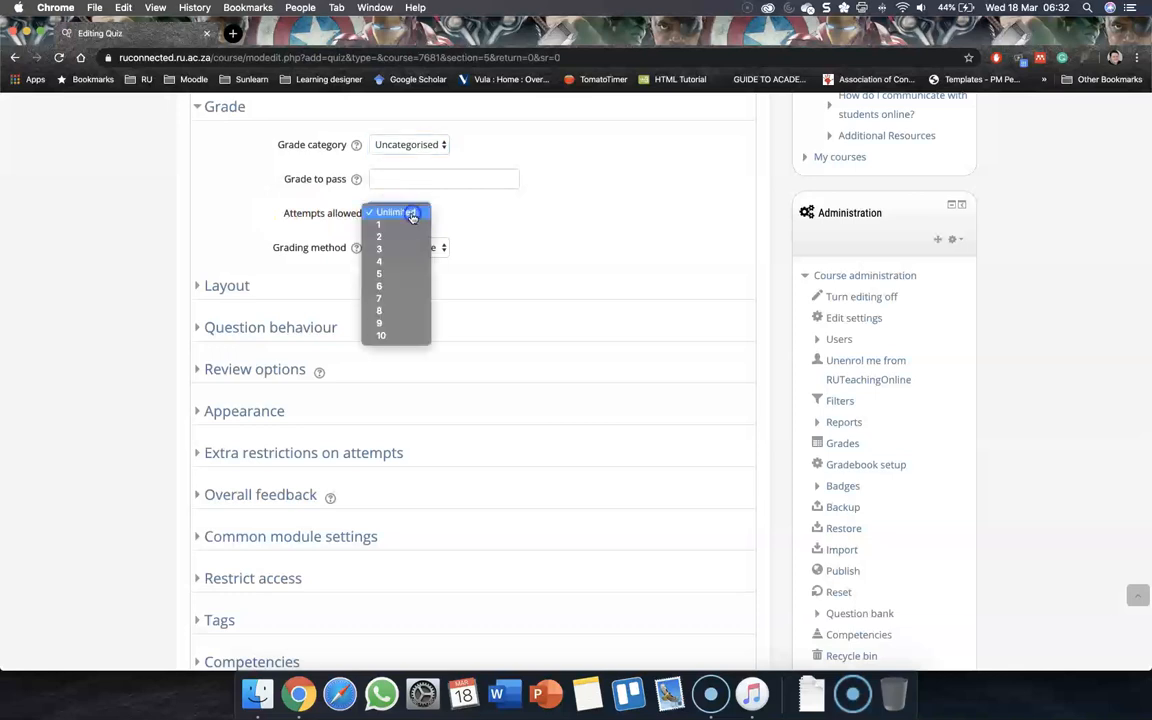
left_click(489, 213)
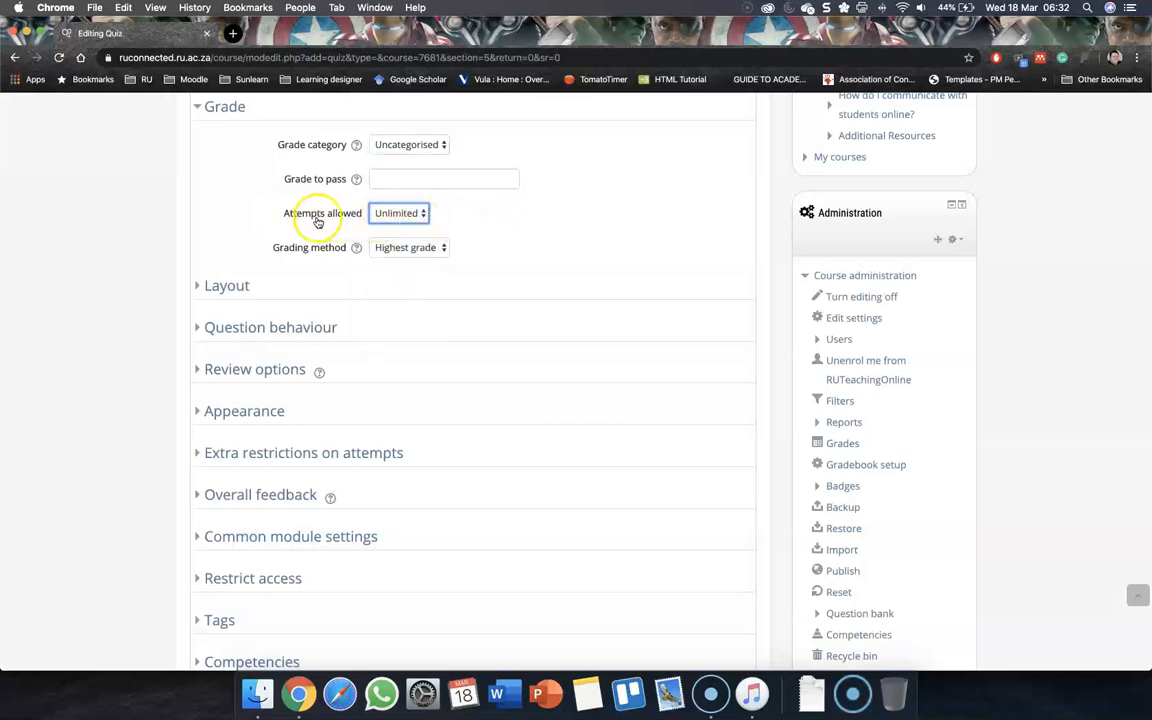
- Try limiting the attempts allowed to 1 and to 2
left_click(396, 220)
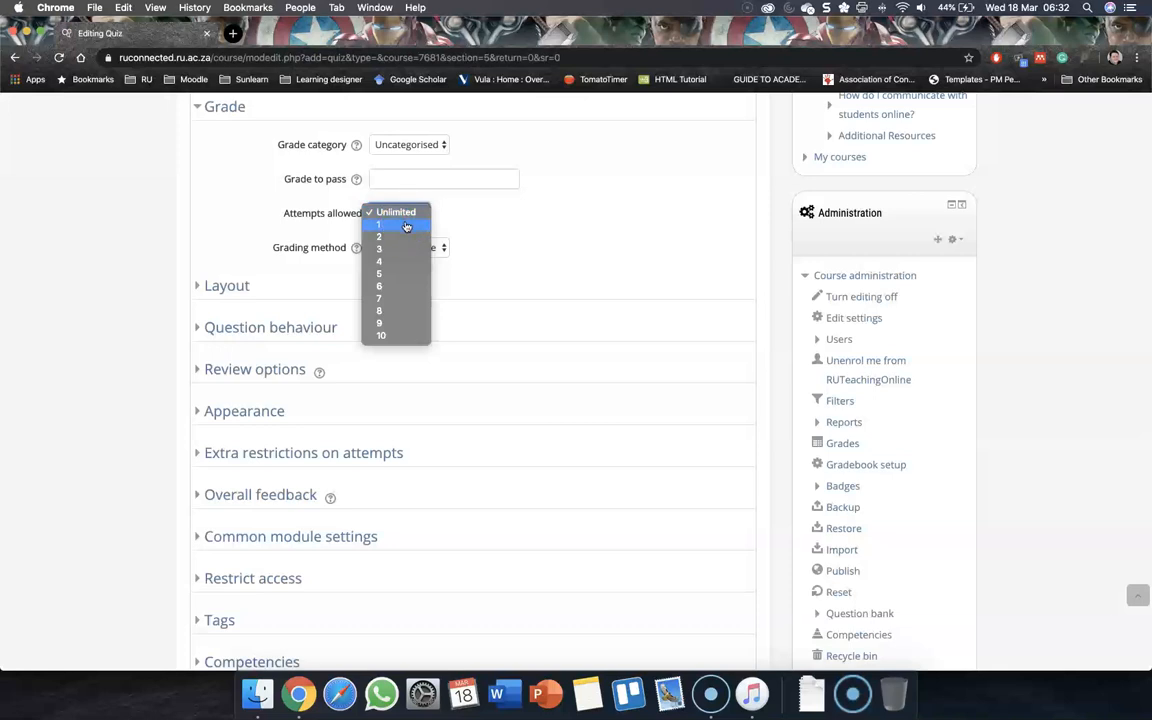
left_click(406, 226)
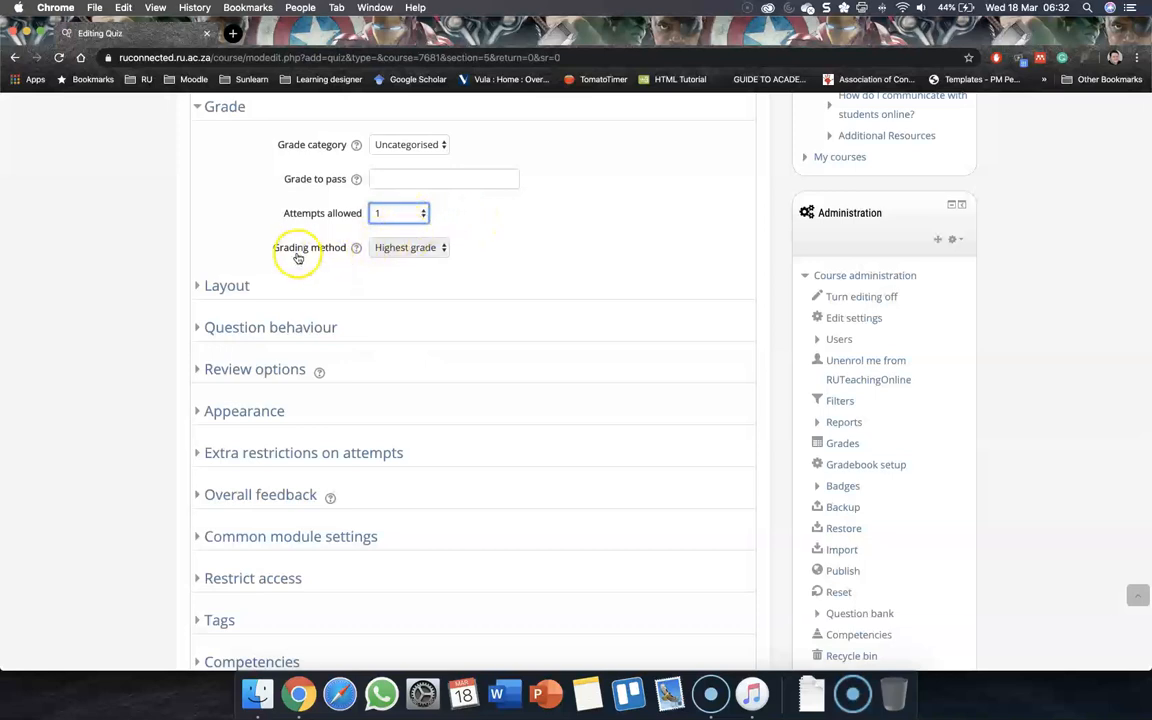
left_click(404, 223)
left_click(404, 225)
left_click(475, 231)
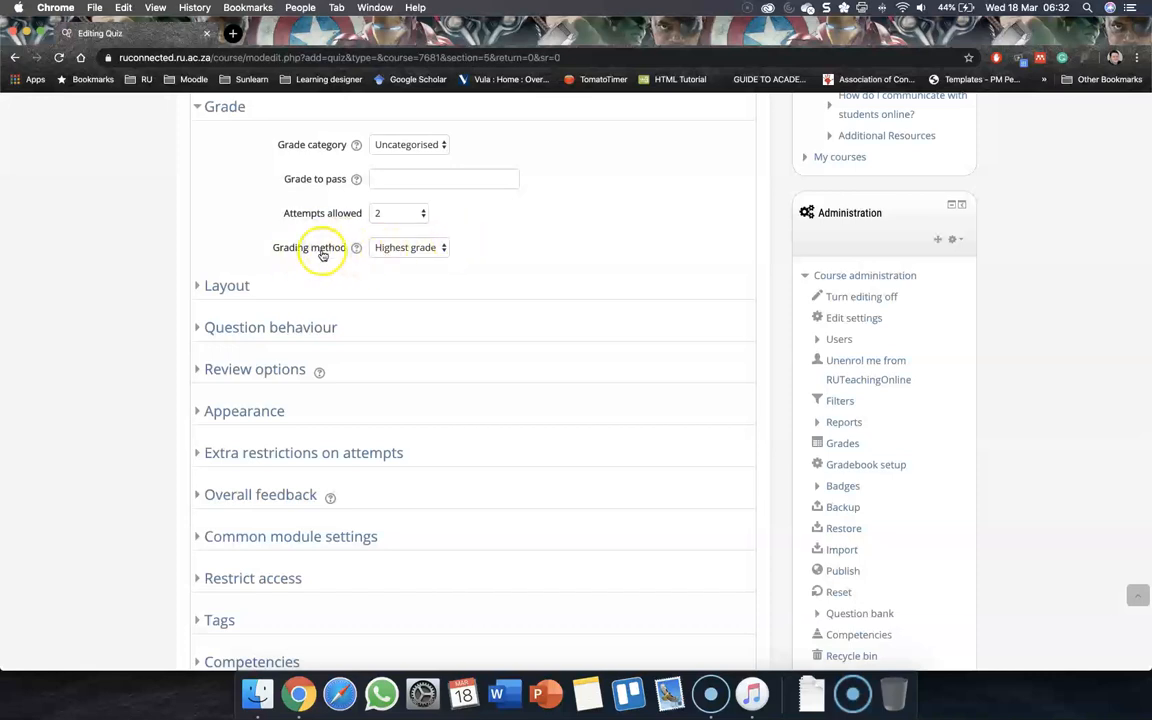
- Review the available grading methods and read the help explanation for them
left_click(405, 254)
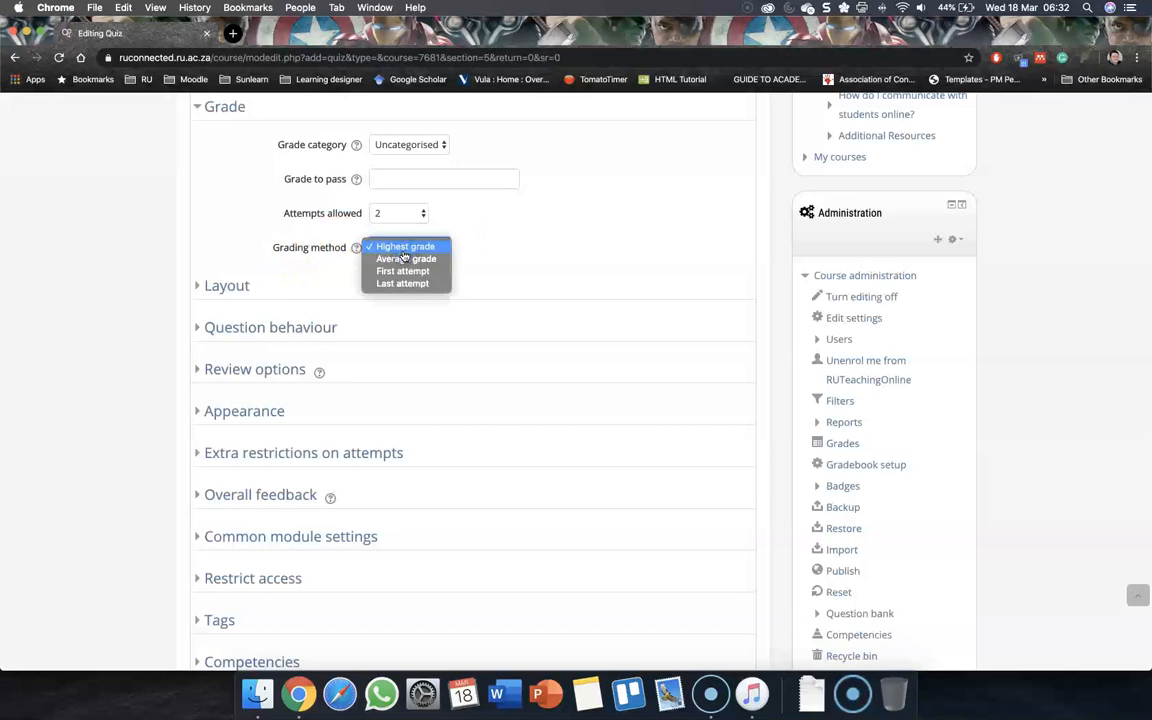
left_click(326, 258)
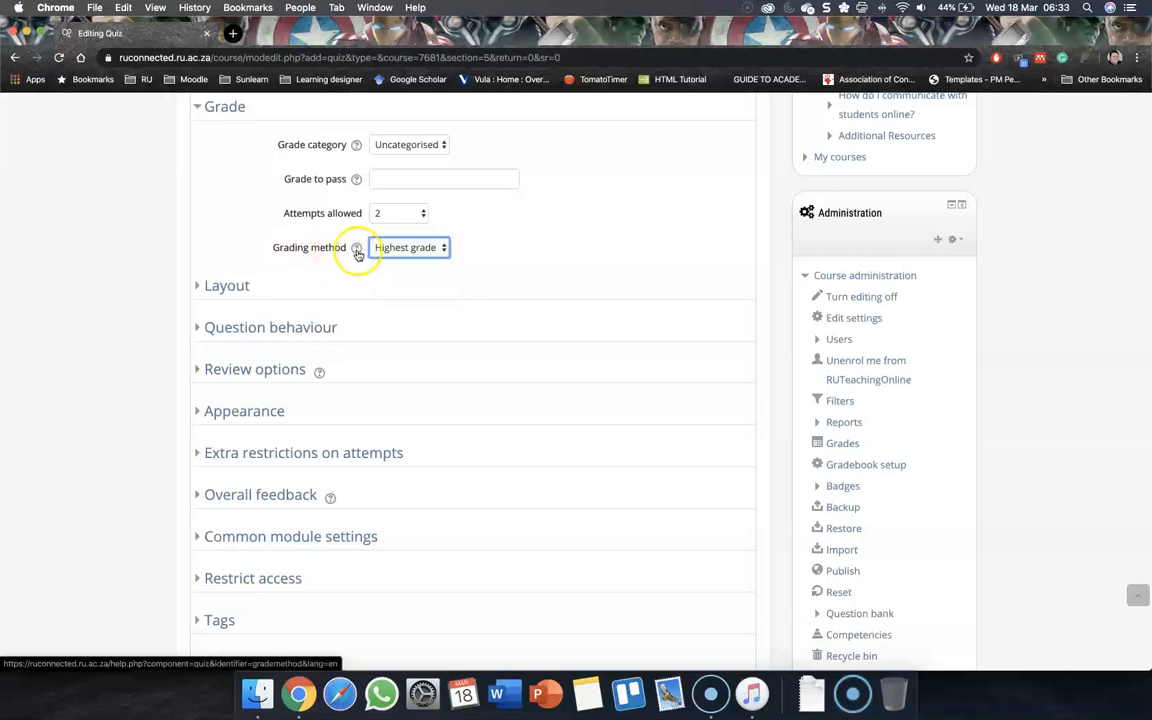
left_click(356, 249)
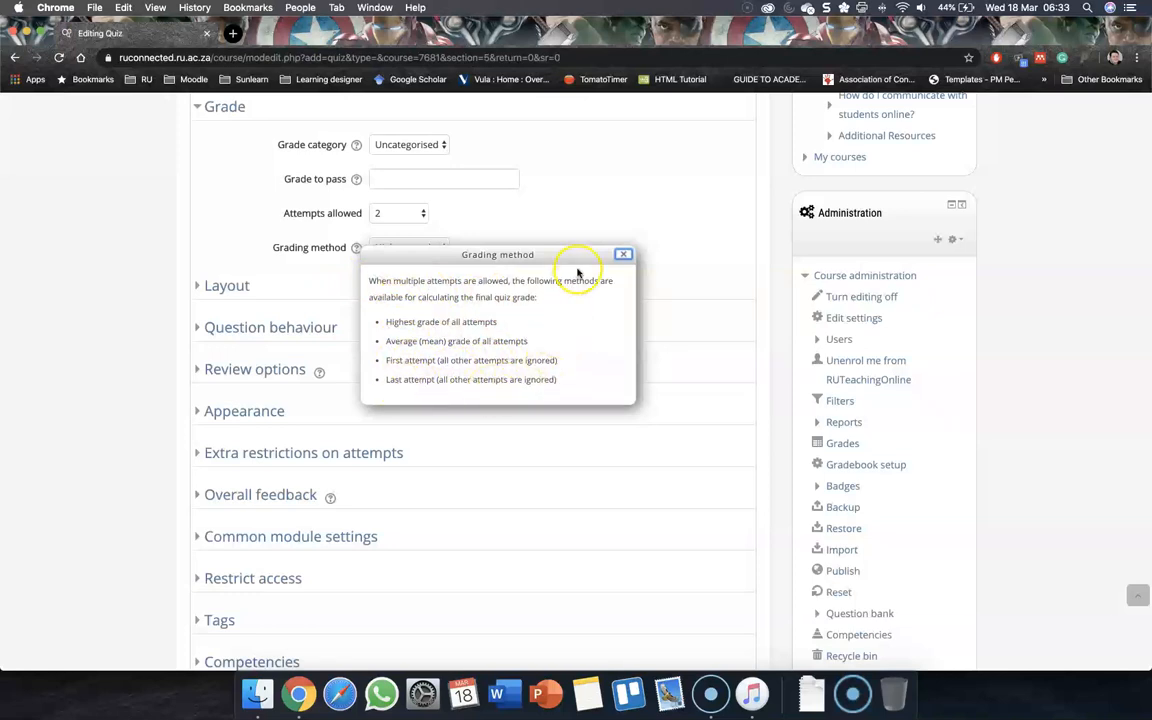
left_click(623, 255)
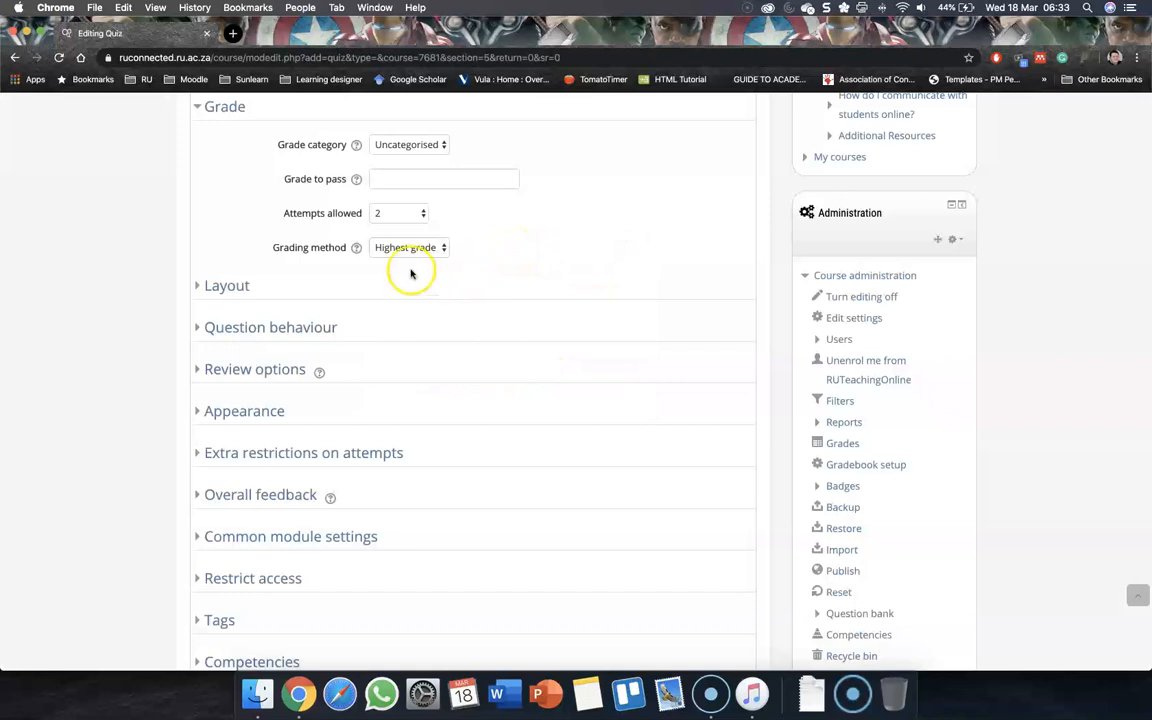
- Return the number of attempts allowed to Unlimited
left_click(403, 219)
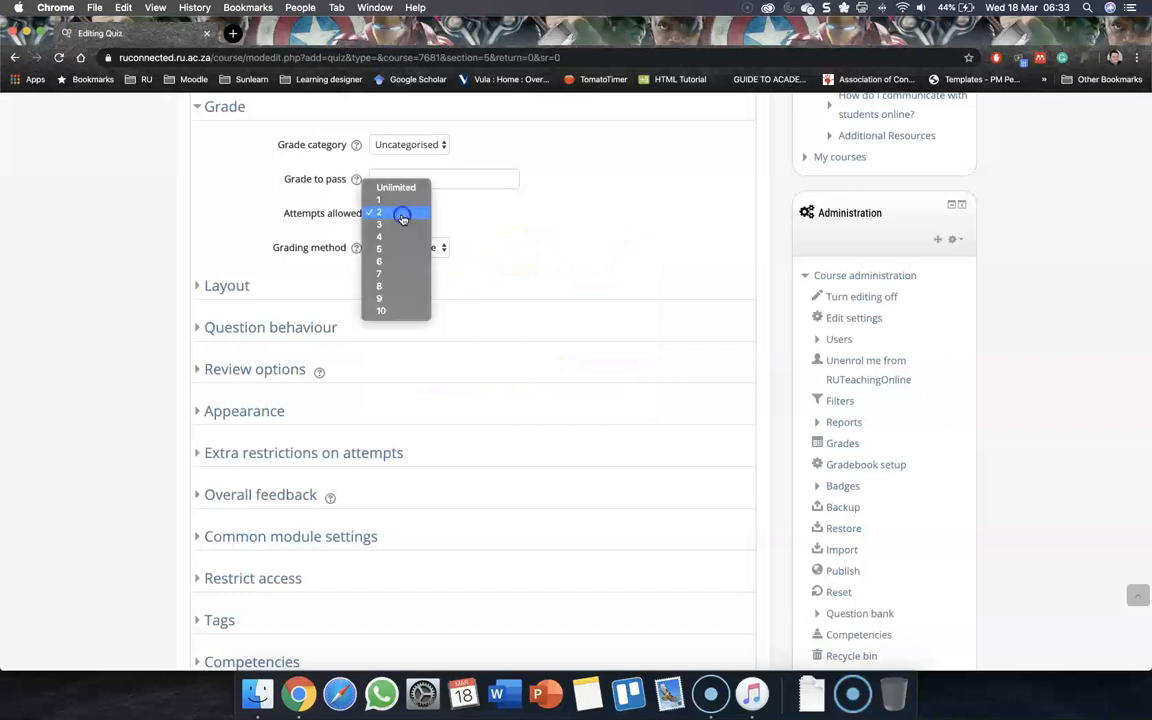
left_click(400, 191)
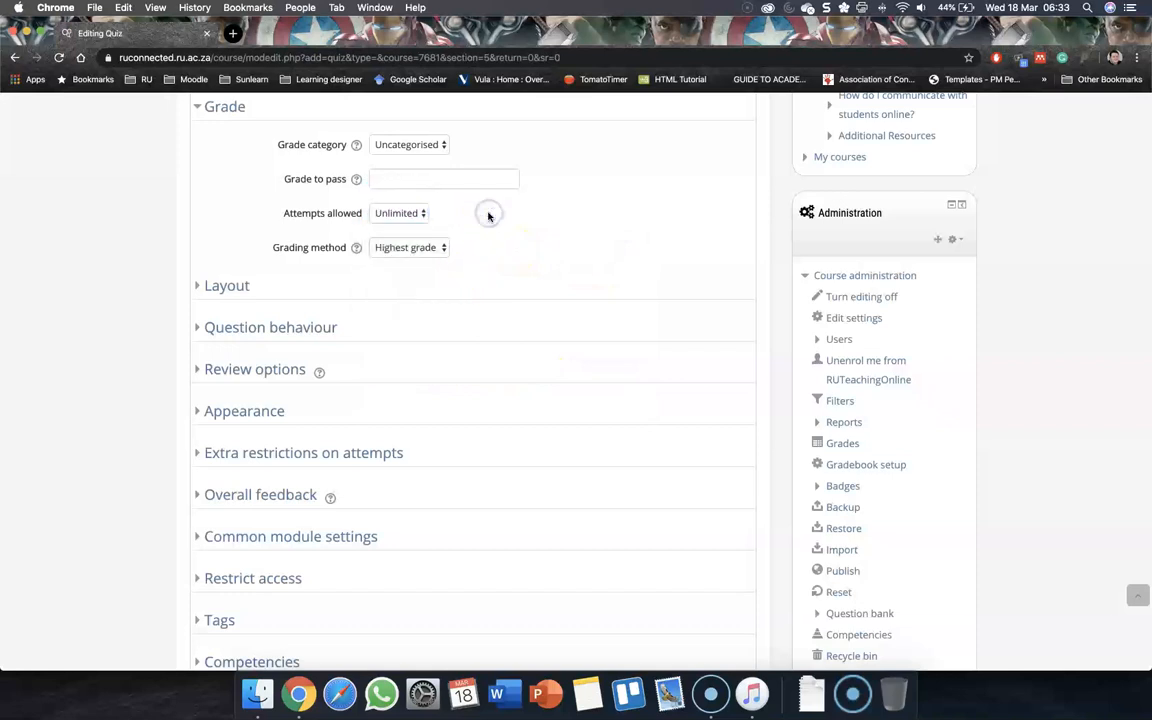
- Expand the Layout settings, including the additional navigation method option
scroll(478, 219, "down", 1)
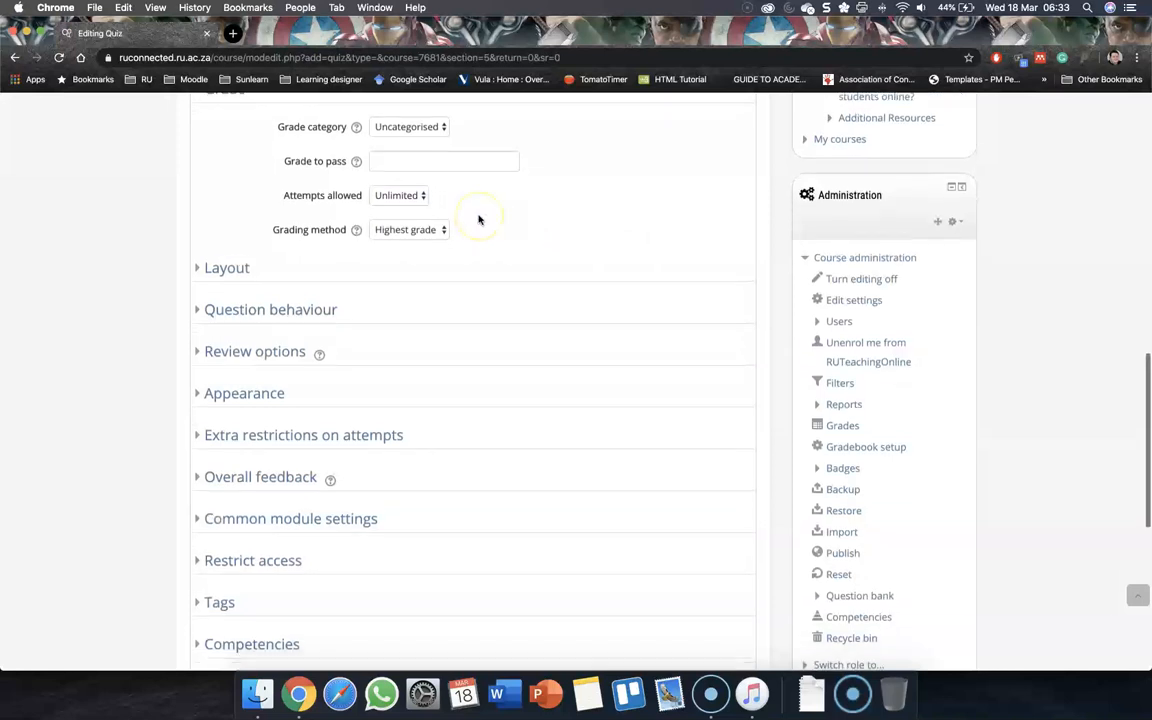
left_click(218, 264)
scroll(219, 270, "down", 5)
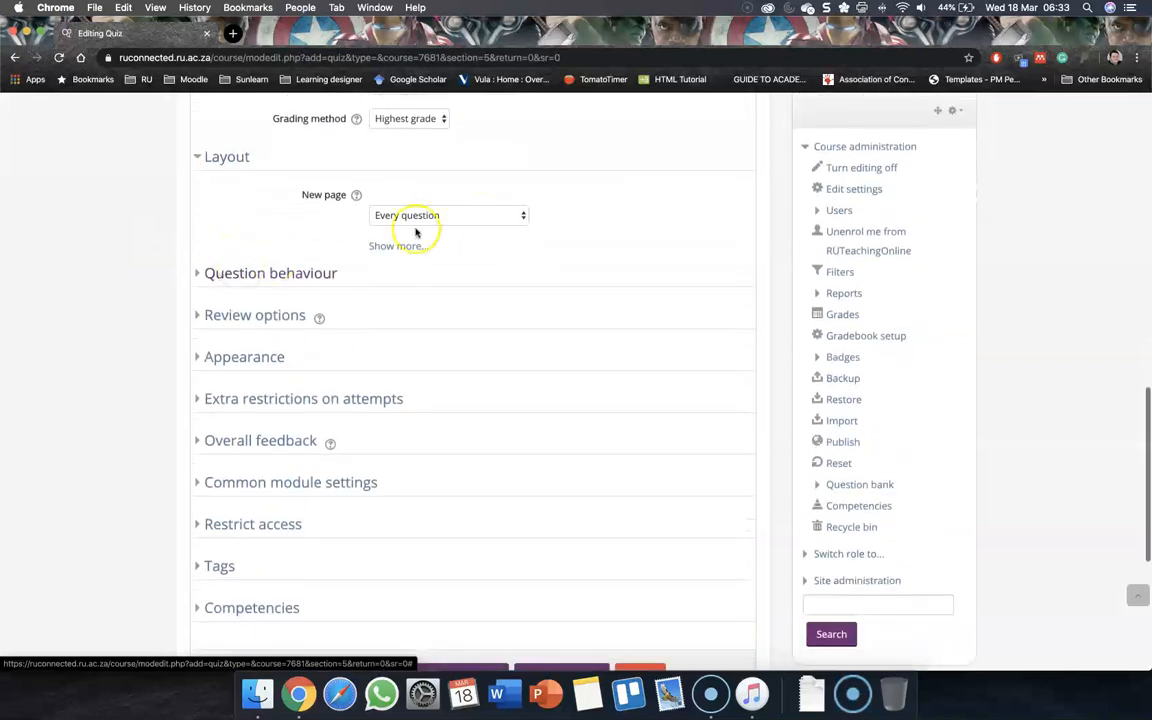
left_click(412, 247)
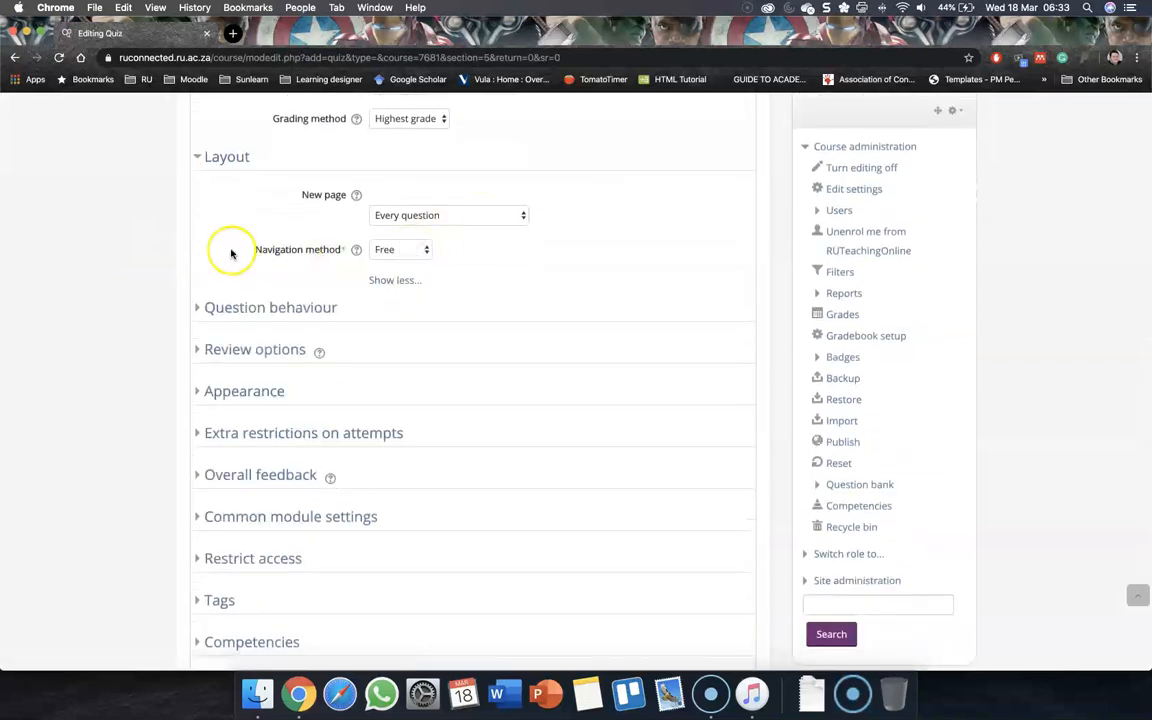
- Try the new-page option "Never, all questions on one page" and return it to "Every question"
left_click(411, 223)
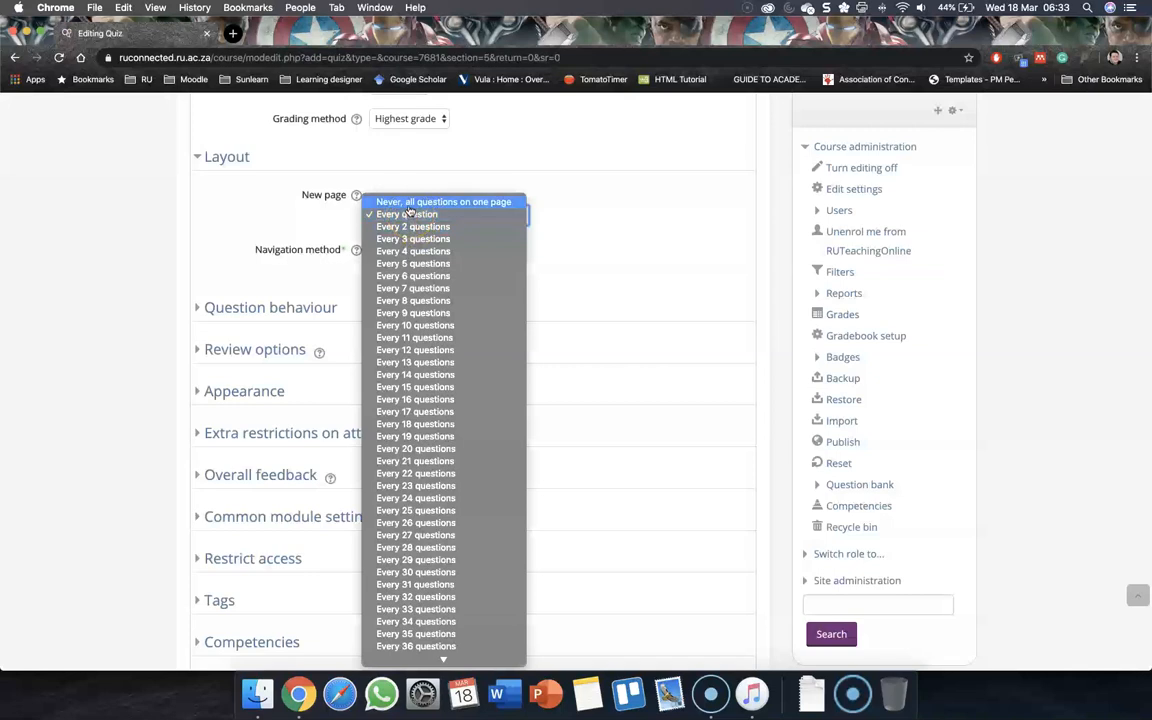
left_click(411, 203)
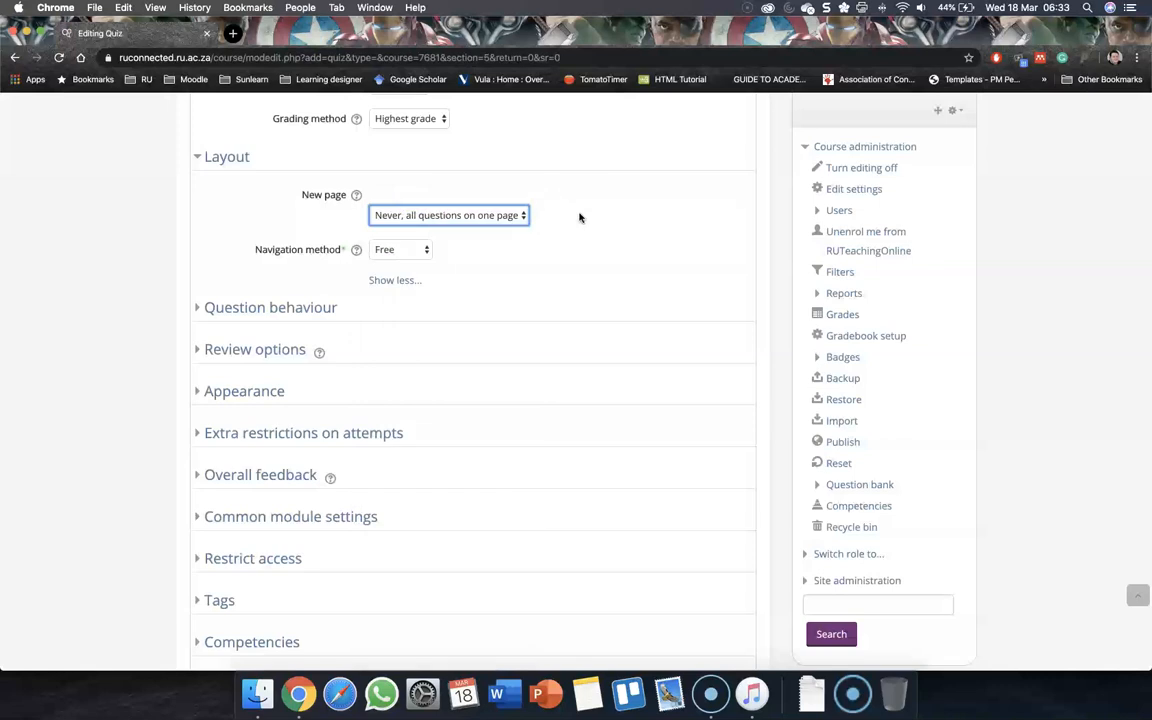
left_click(493, 222)
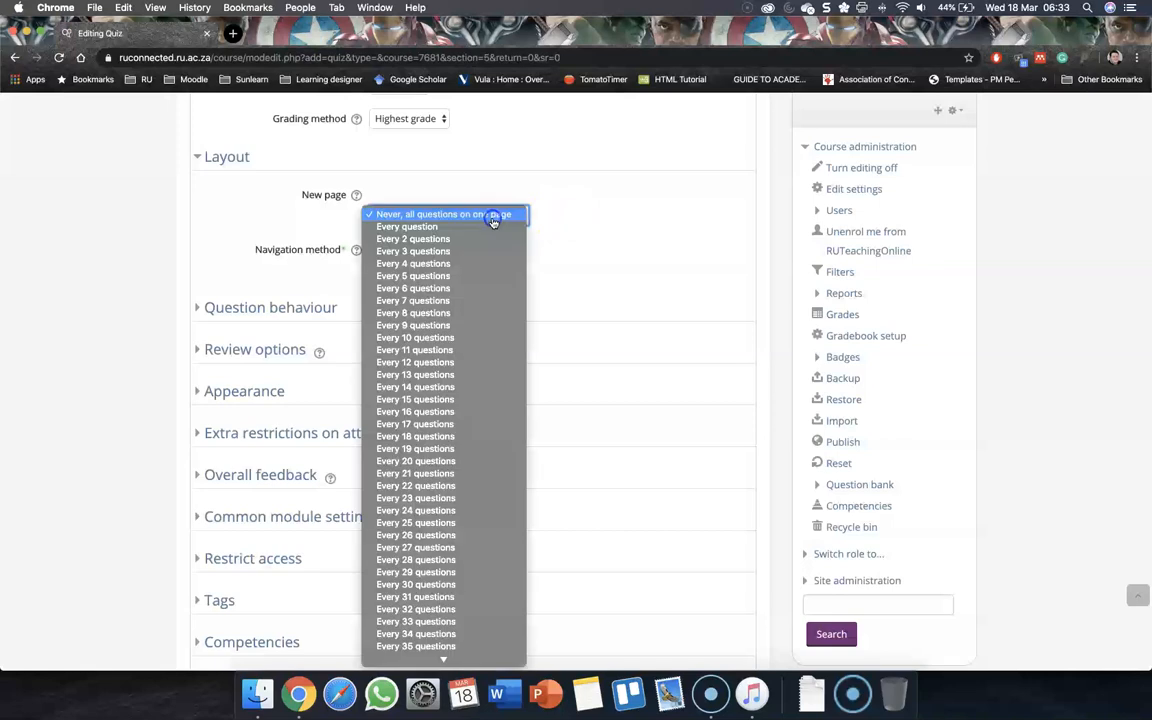
left_click(484, 226)
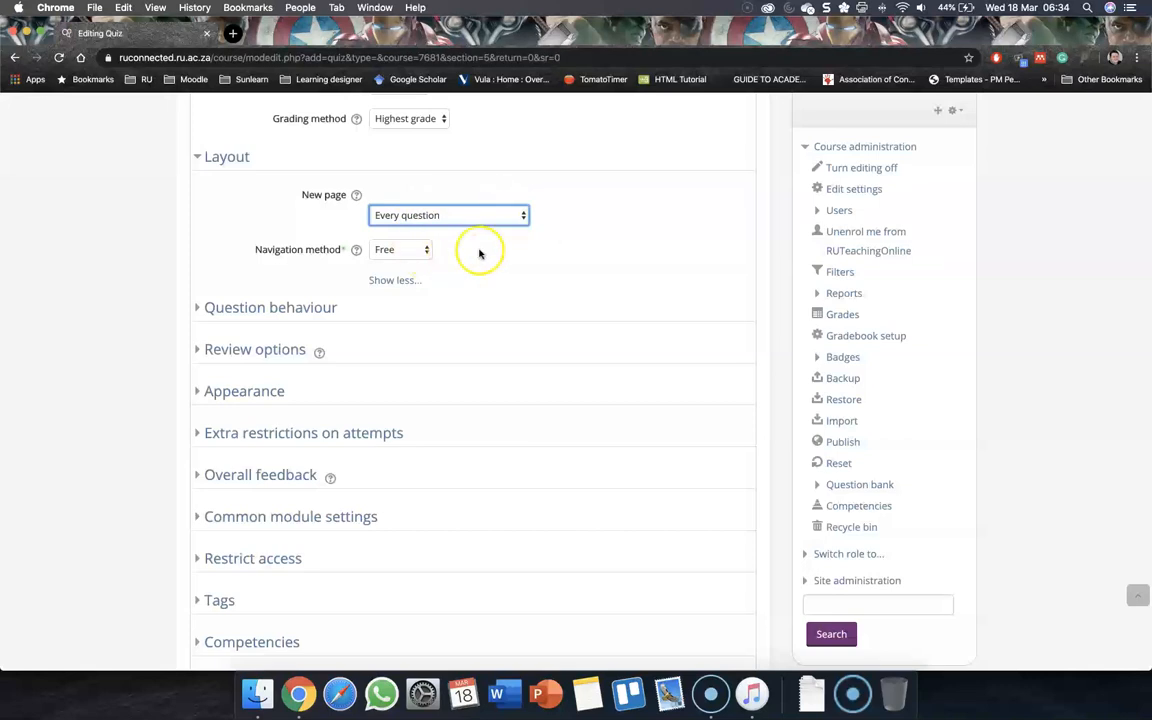
- Review the navigation method choices and keep Free selected
scroll(479, 253, "down", 2)
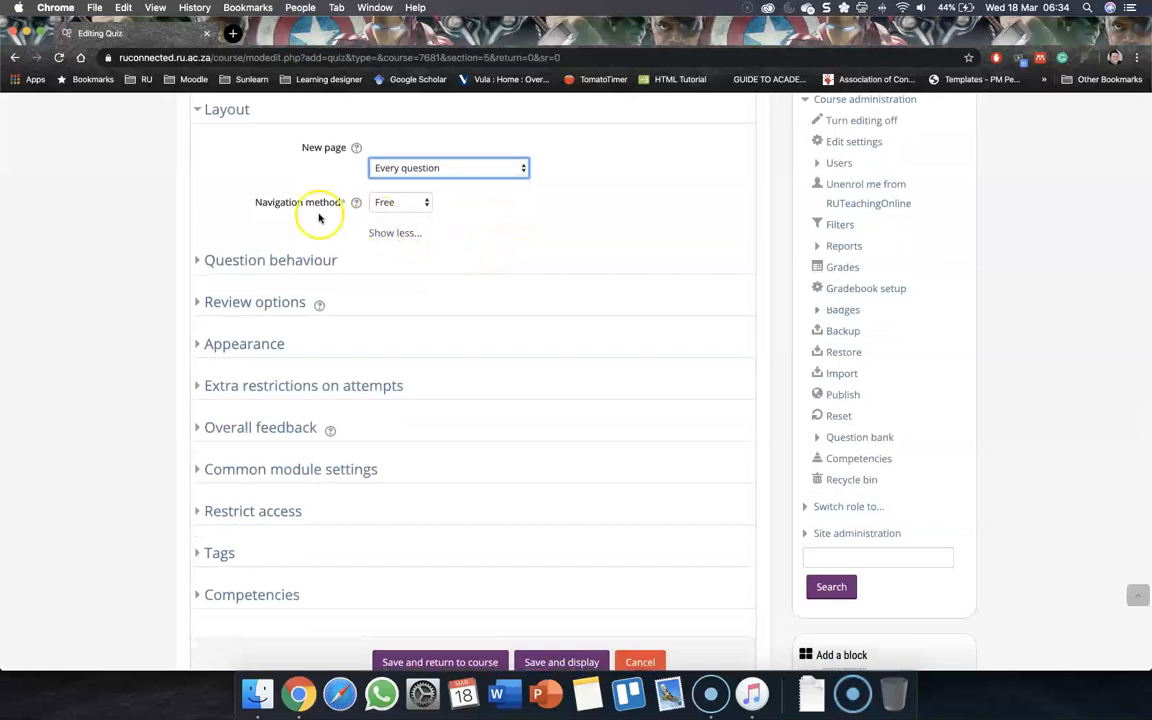
left_click(412, 204)
left_click(462, 209)
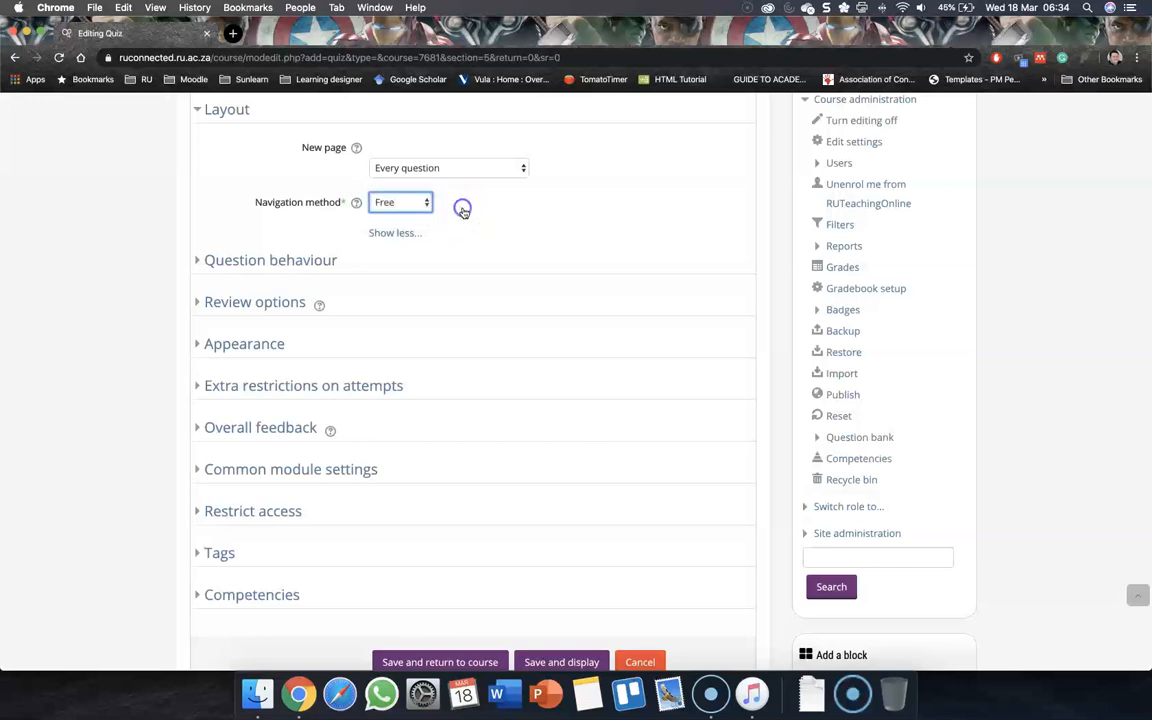
left_click(402, 208)
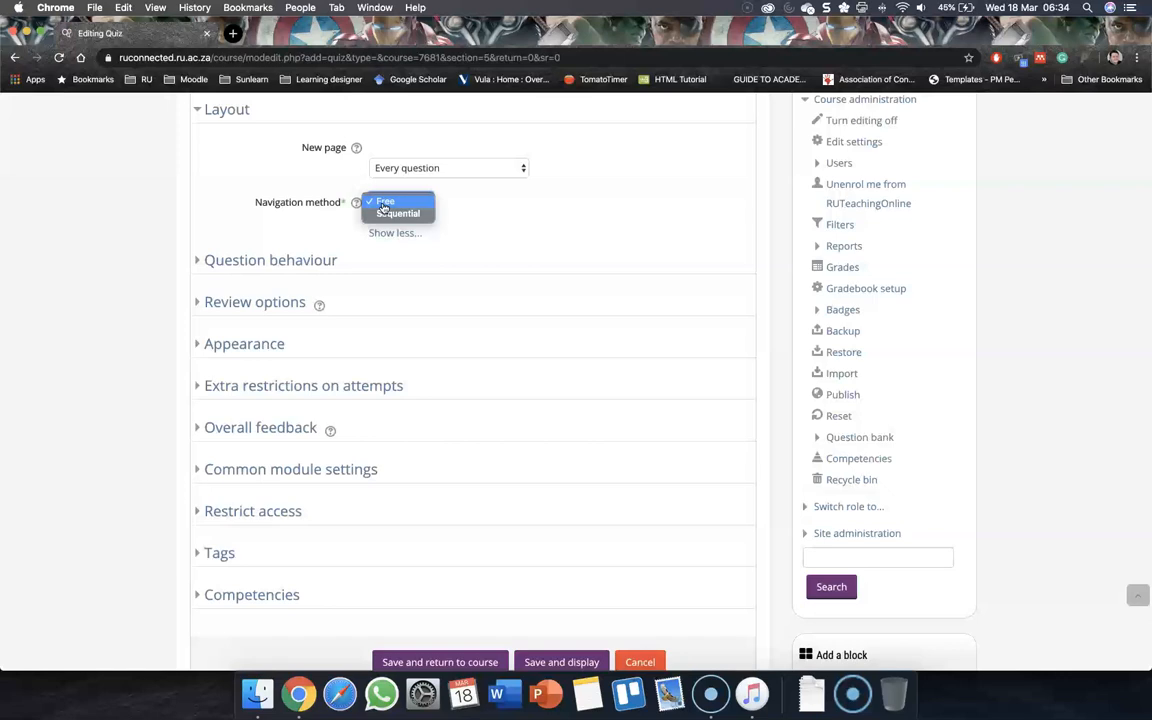
left_click(384, 205)
left_click(520, 214)
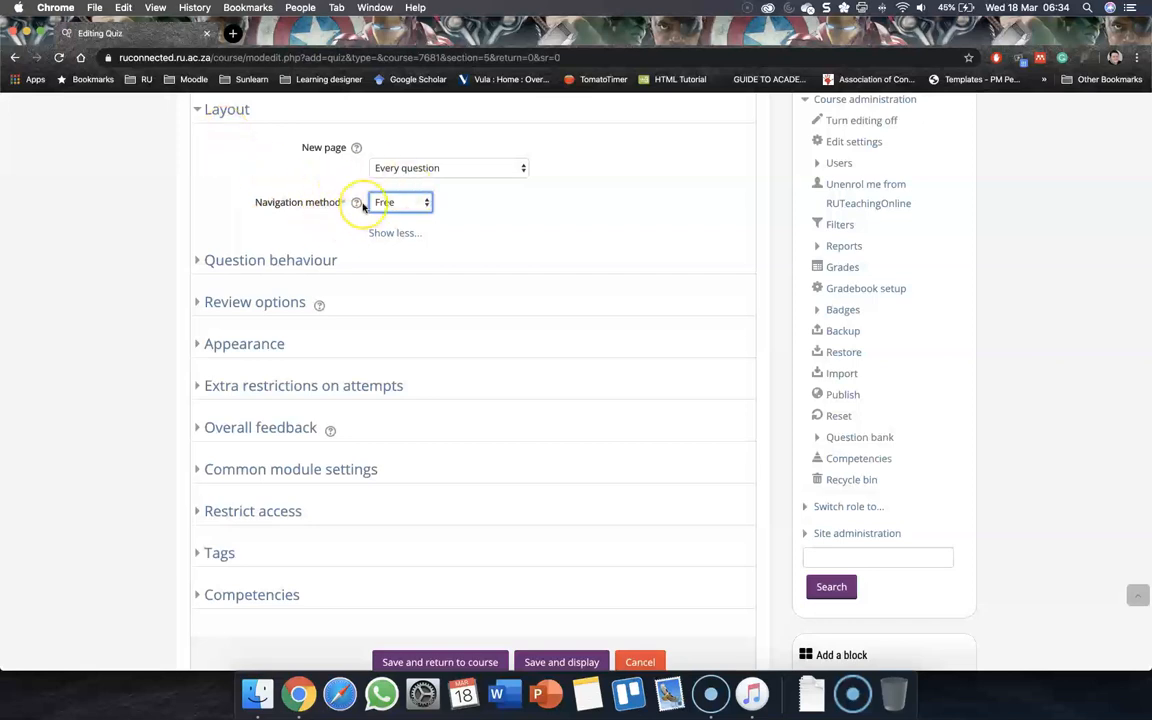
- Add a new line reading "sequential" below "Time limit" in the quiz description
scroll(363, 206, "up", 15)
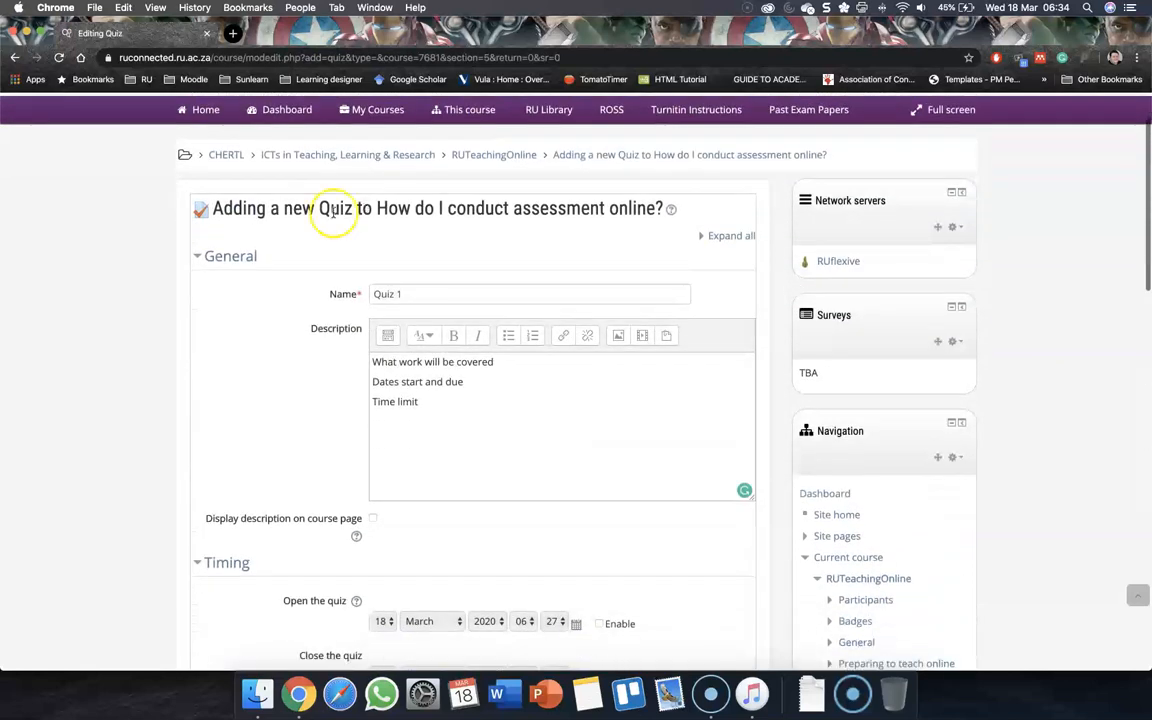
left_click(404, 432)
key("Return")
type("sequential")
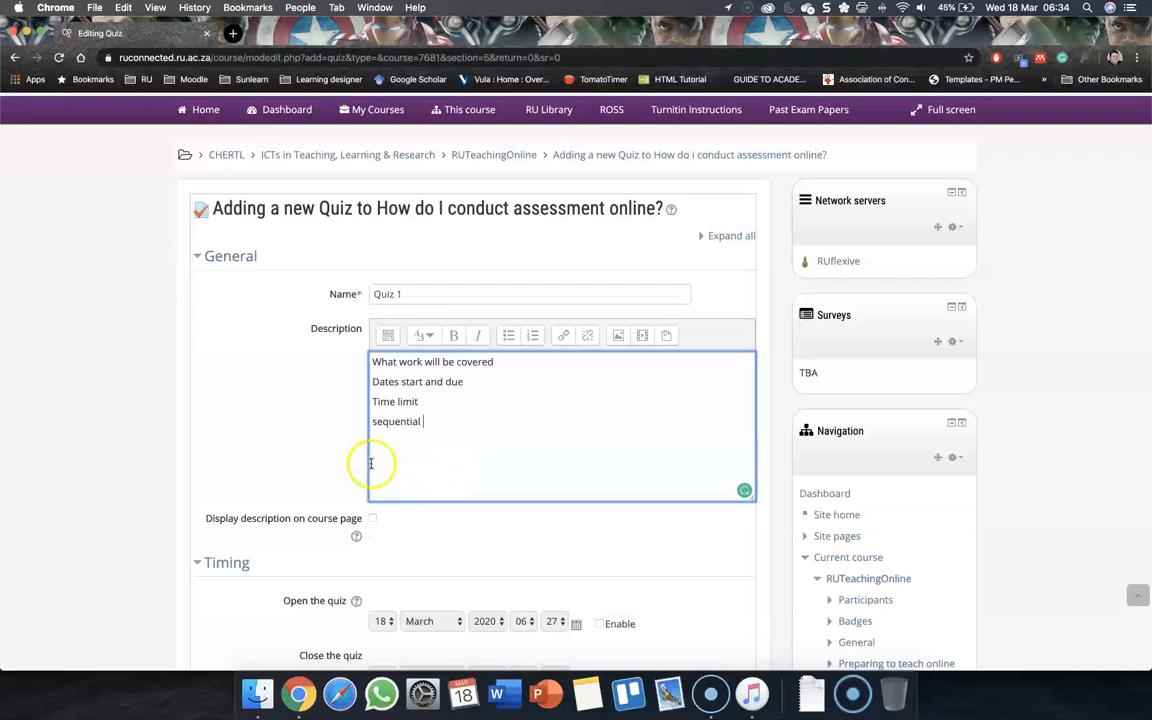
- Leave the quiz description and expand the Question behaviour settings
left_click(319, 448)
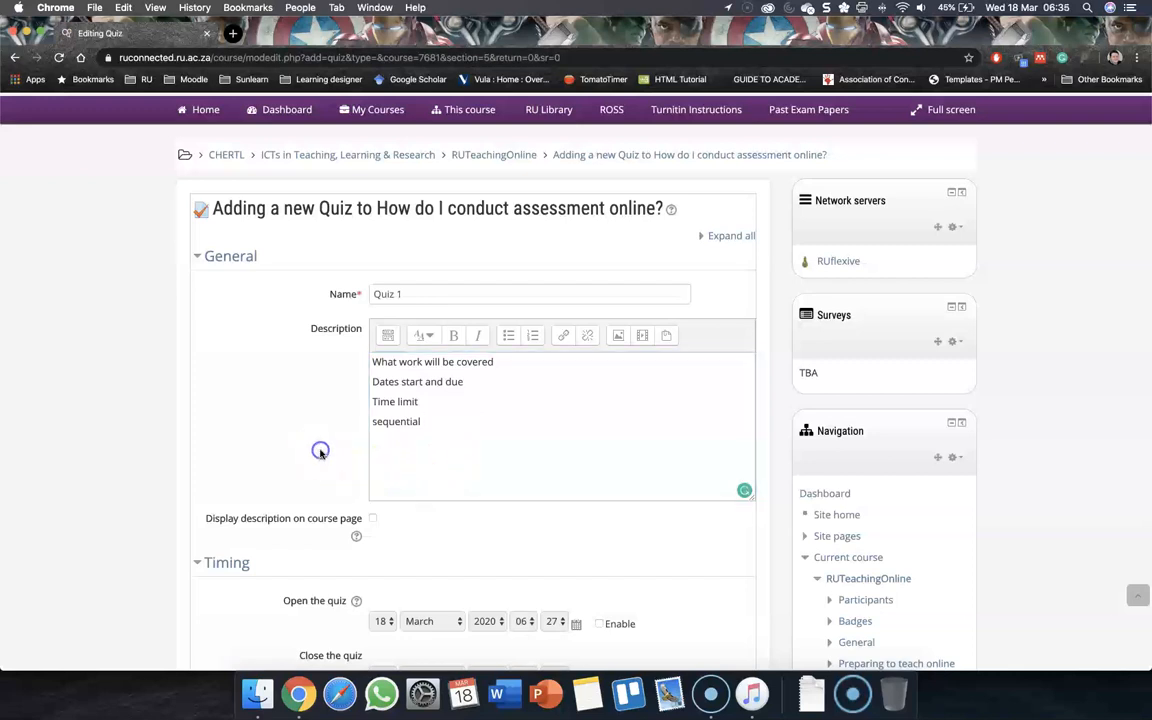
scroll(320, 452, "down", 10)
scroll(321, 455, "down", 6)
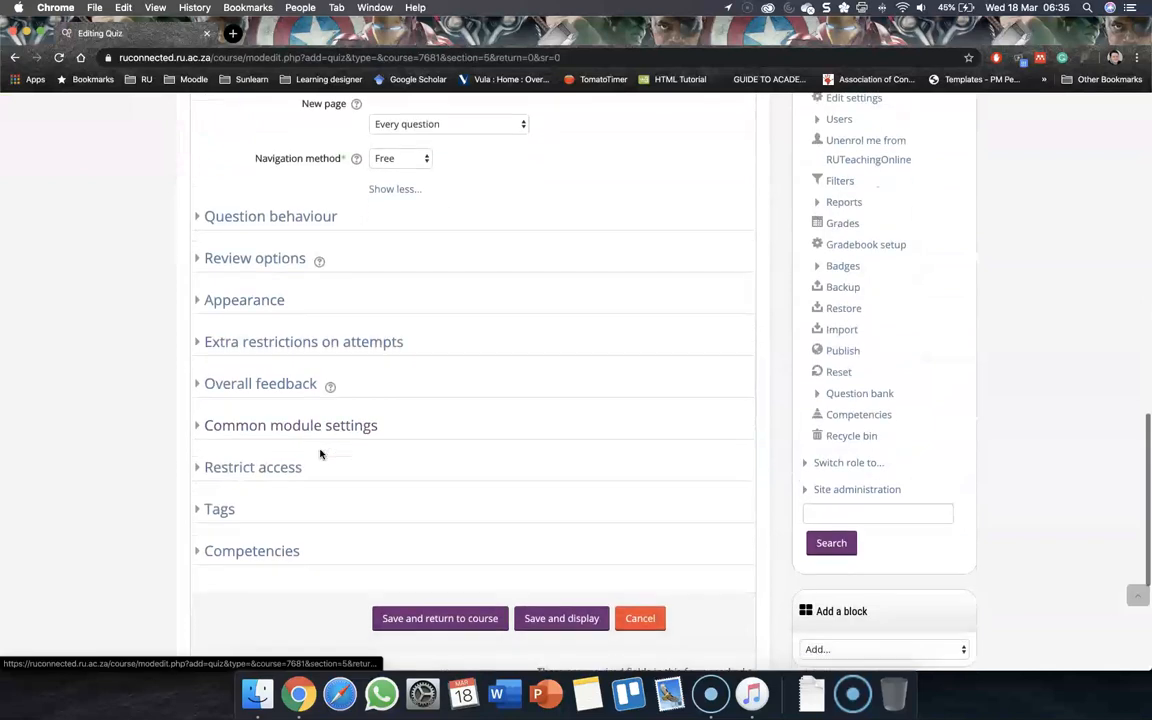
scroll(455, 295, "up", 2)
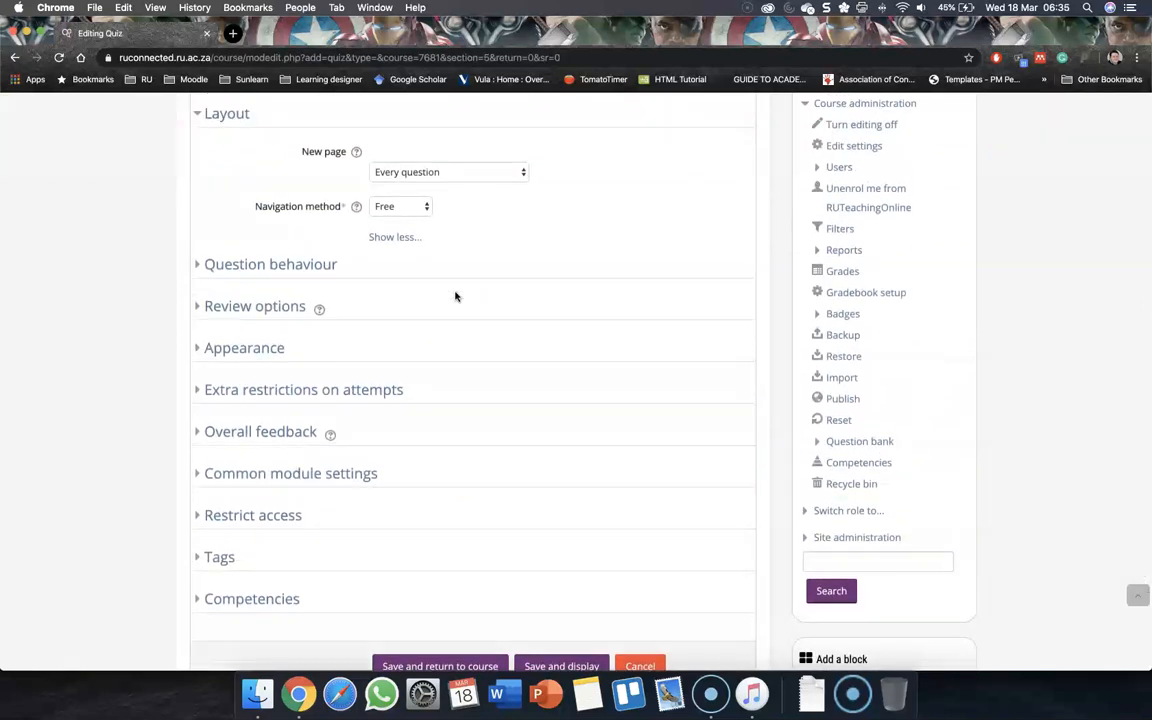
left_click(211, 266)
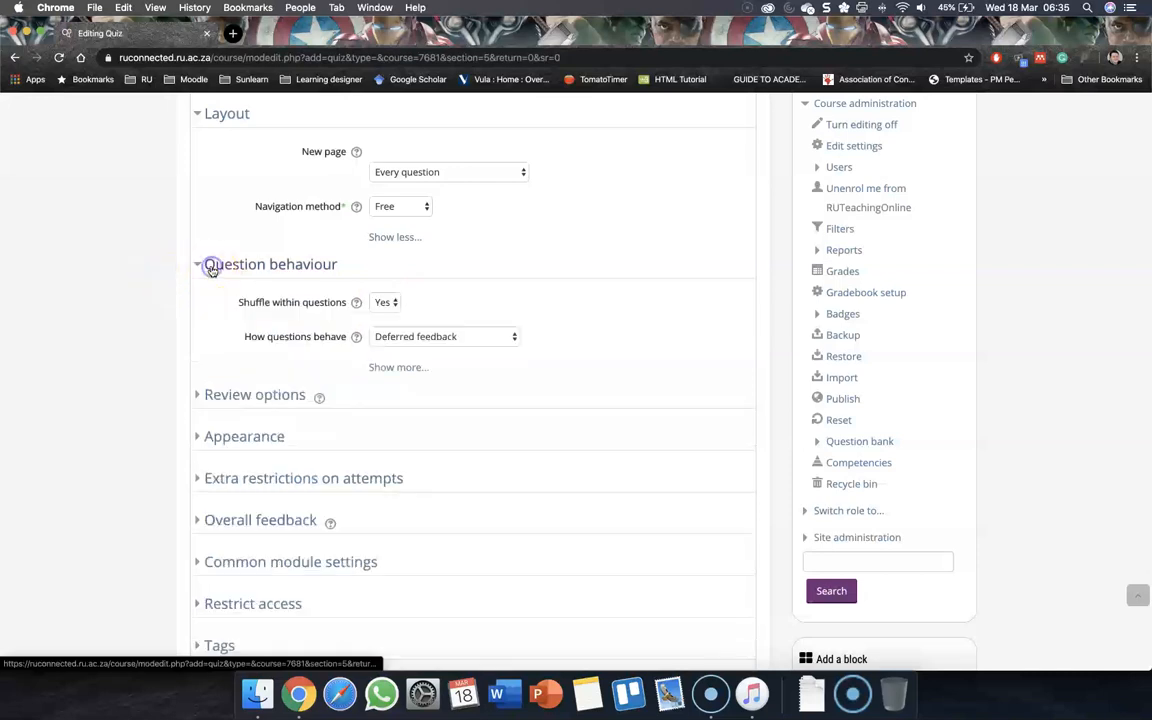
- Read the help text for the Shuffle within questions setting and close it
scroll(213, 290, "down", 1)
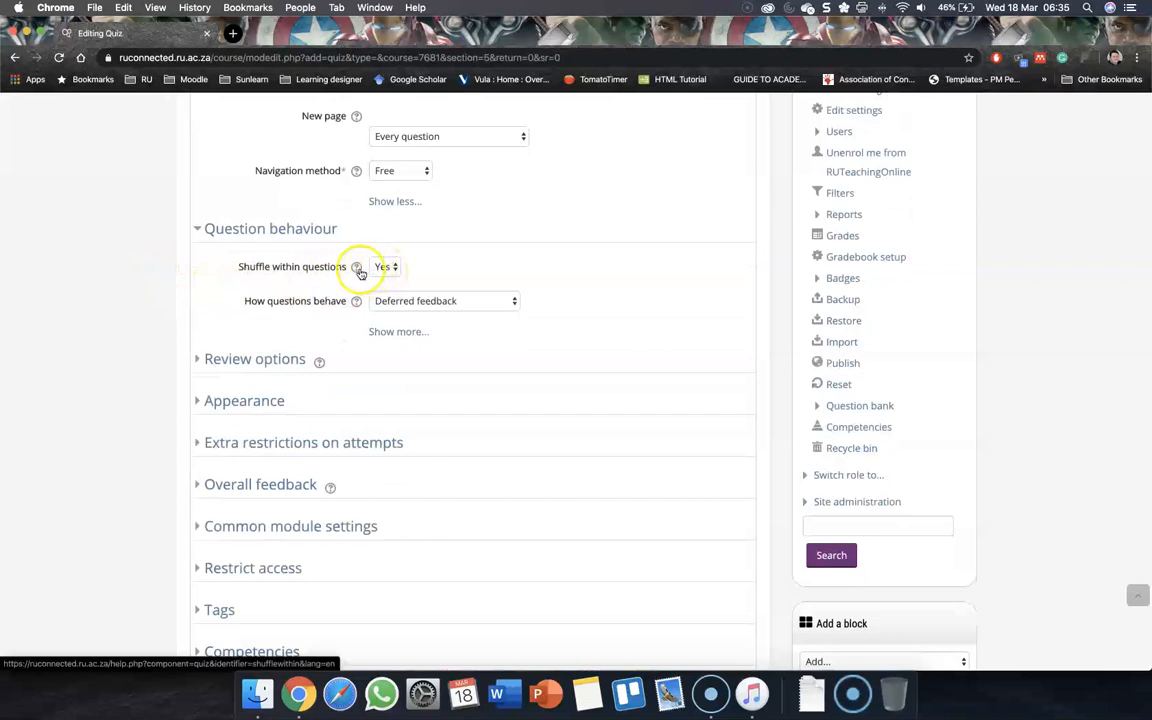
left_click(357, 267)
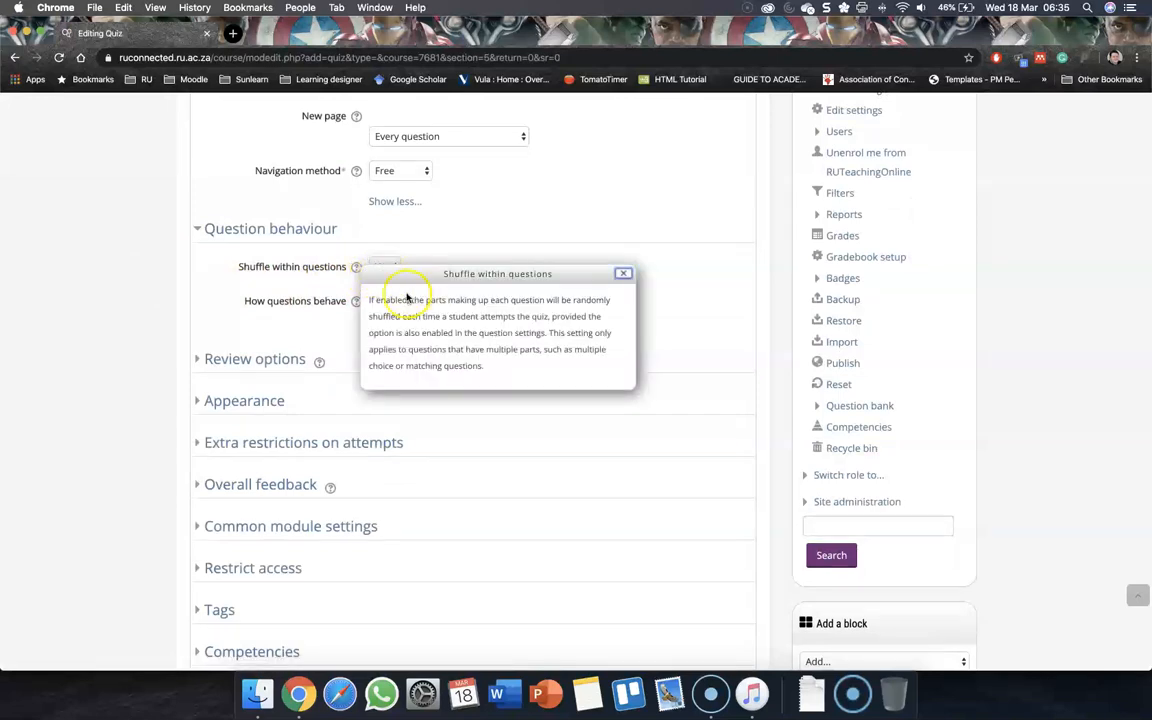
left_click(626, 276)
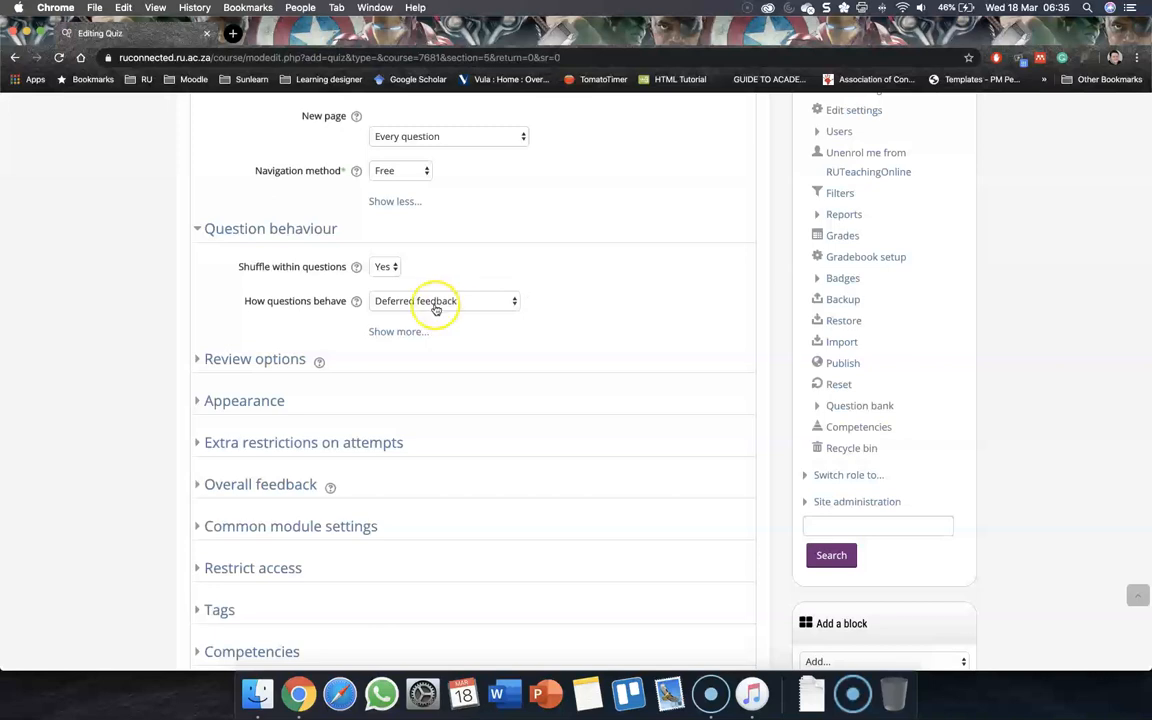
- Show the additional question behaviour options and review the choices for how questions behave, keeping Deferred feedback
scroll(458, 281, "down", 1)
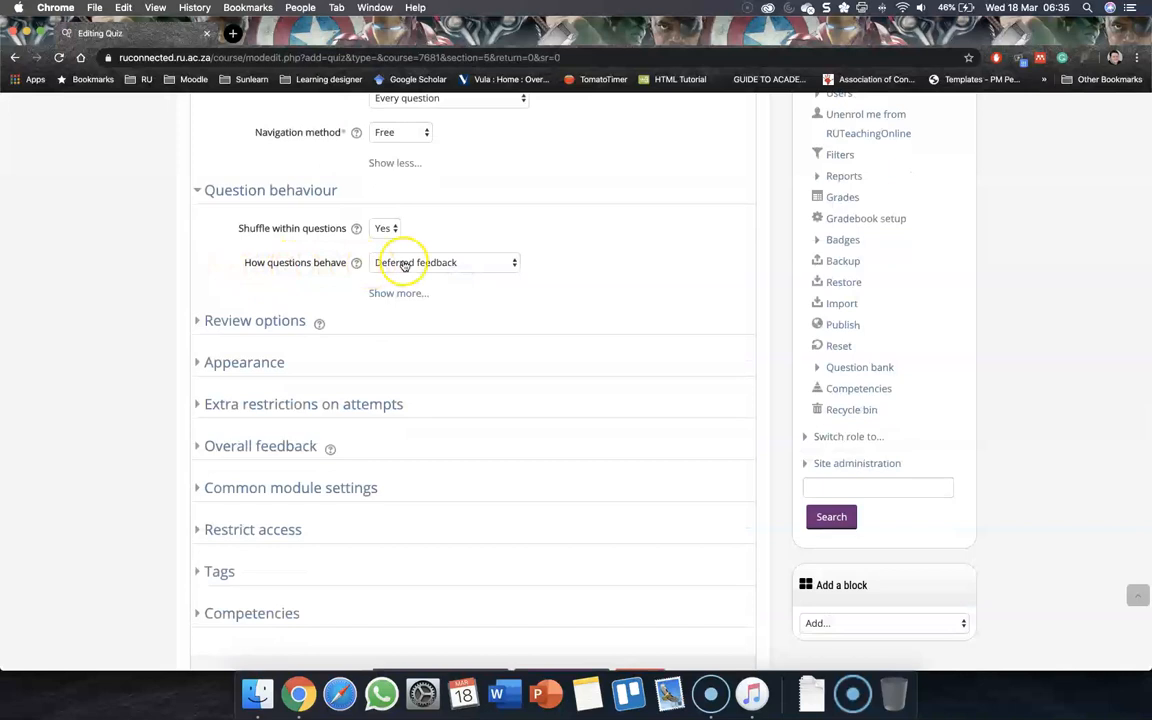
left_click(402, 293)
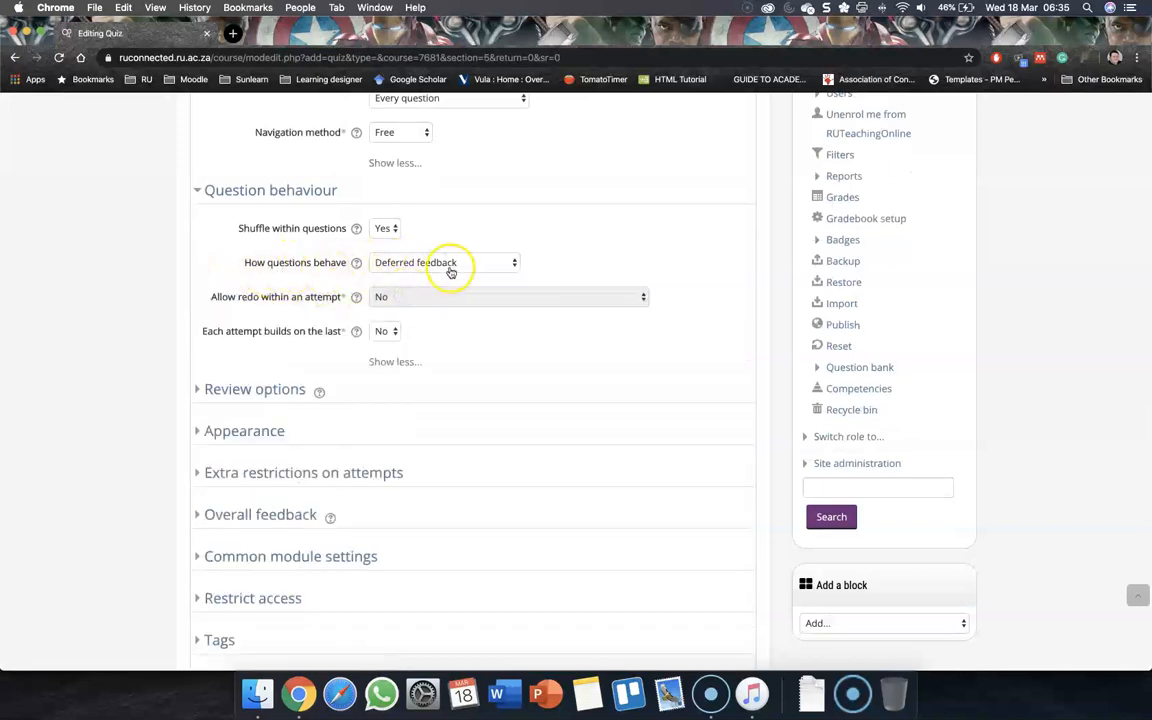
left_click(450, 270)
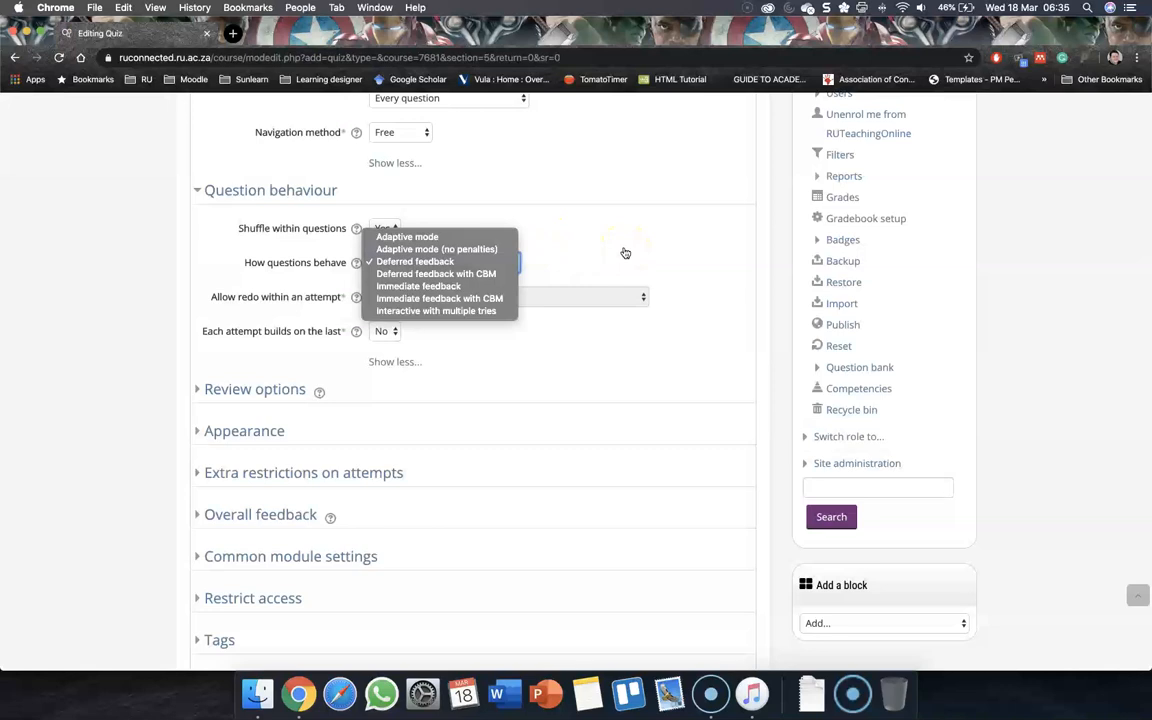
left_click(625, 253)
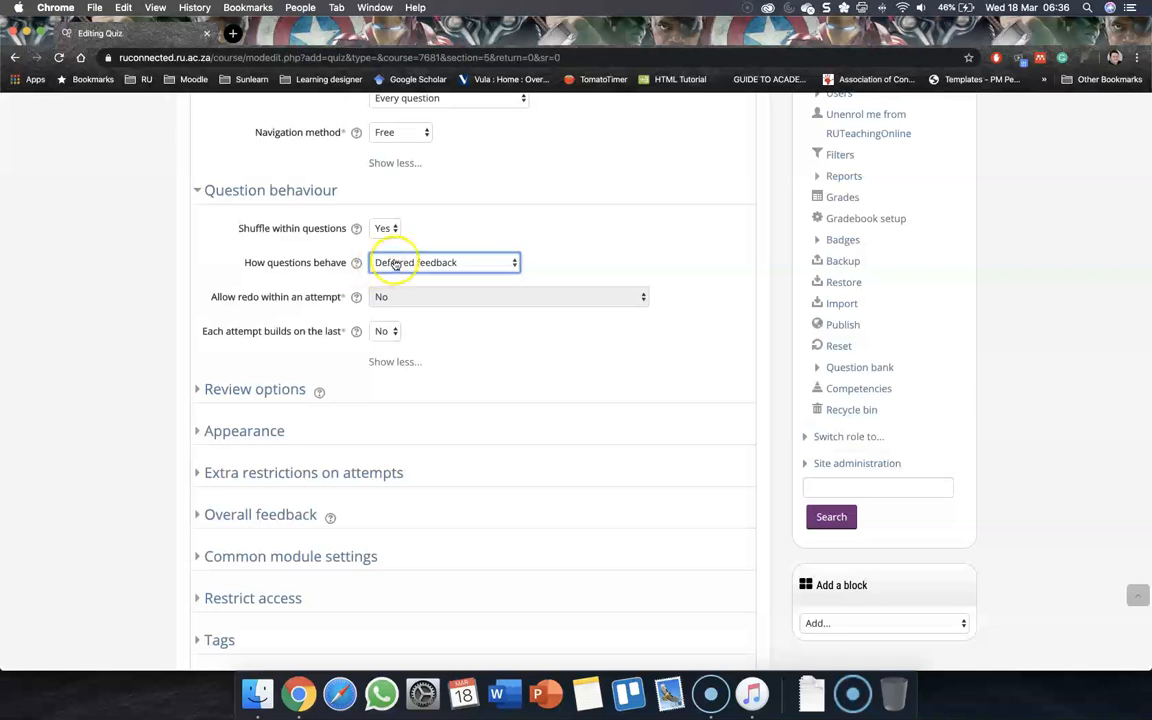
left_click(390, 262)
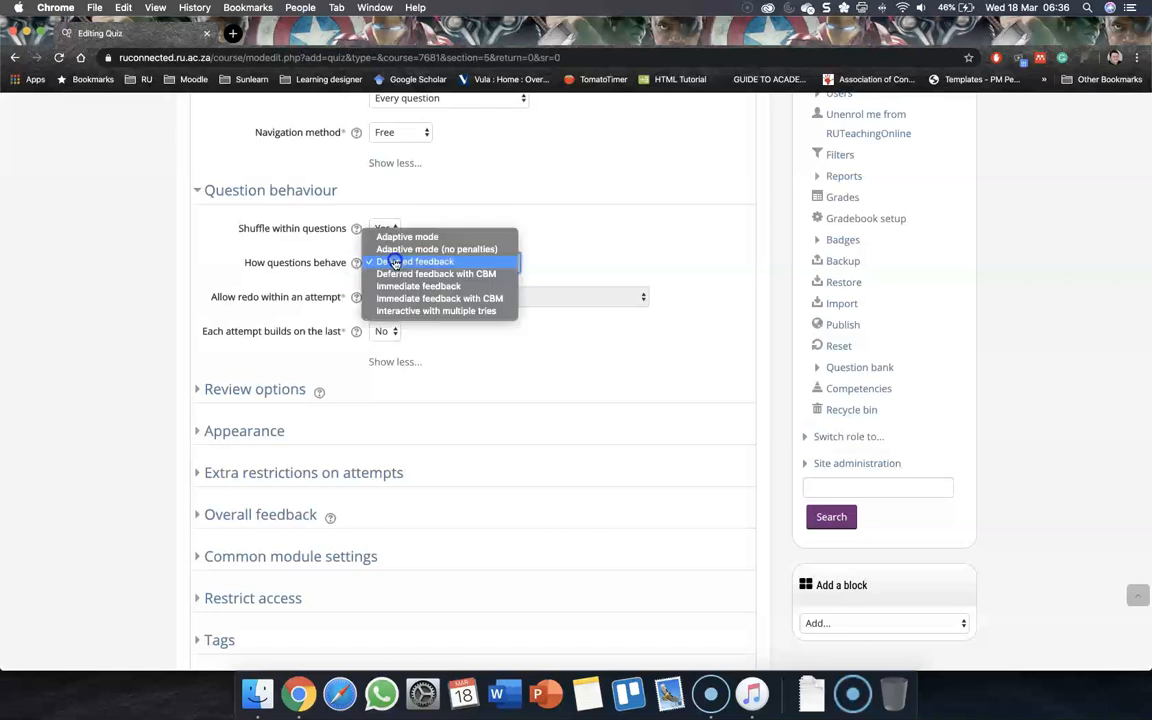
left_click(570, 253)
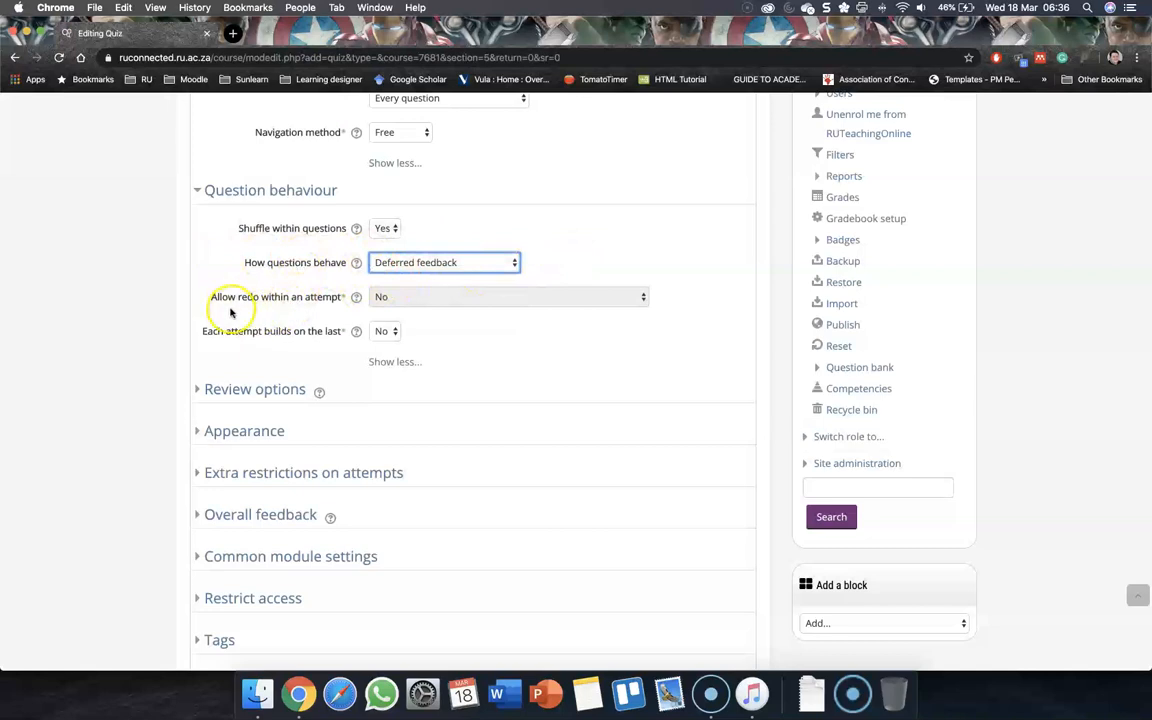
left_click(405, 270)
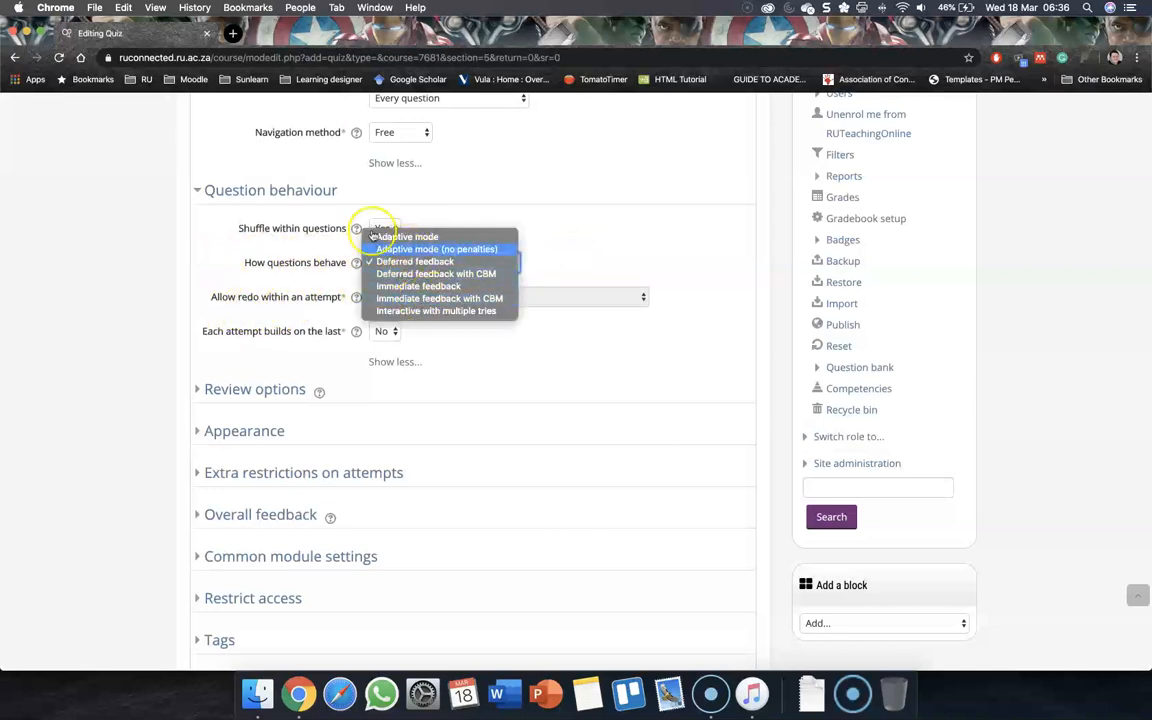
left_click(538, 322)
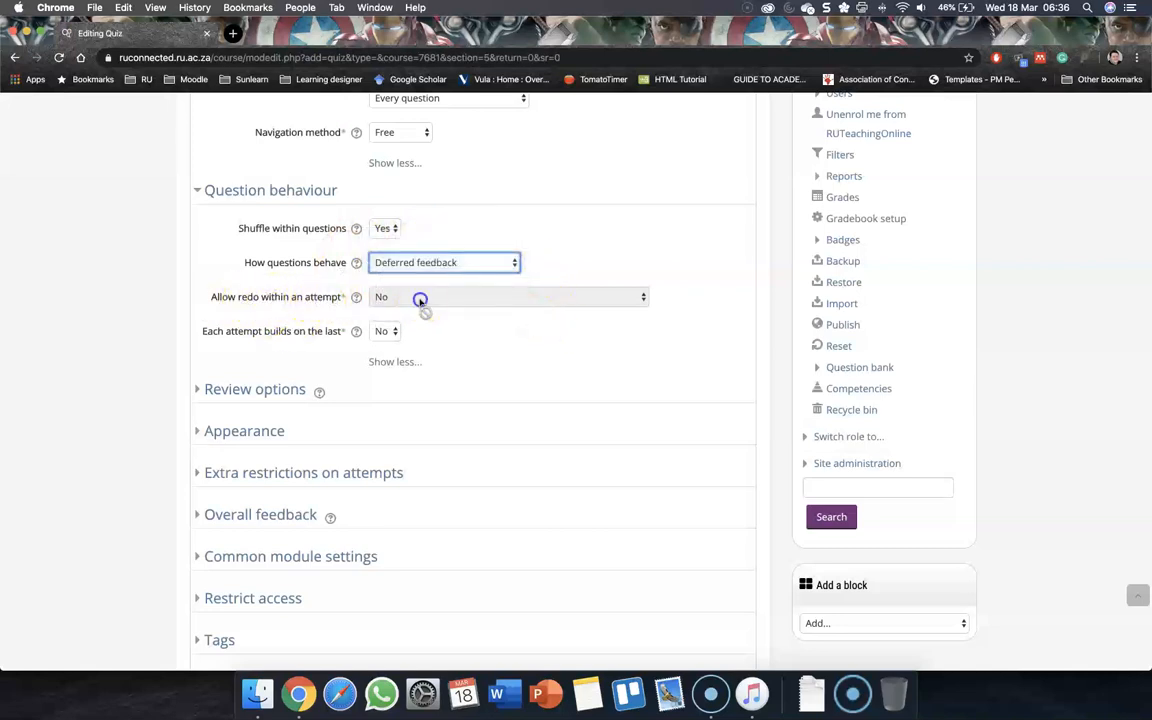
- Read the help for Allow redo within an attempt and hide the additional question behaviour options again
left_click(354, 300)
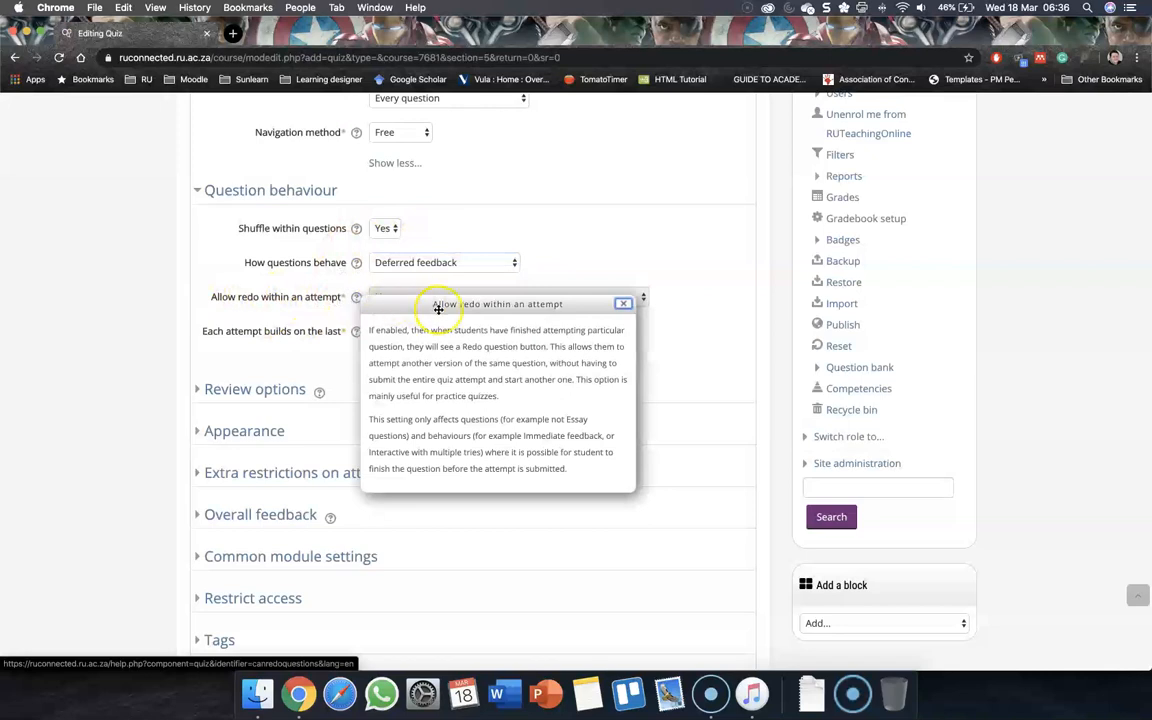
left_click(570, 264)
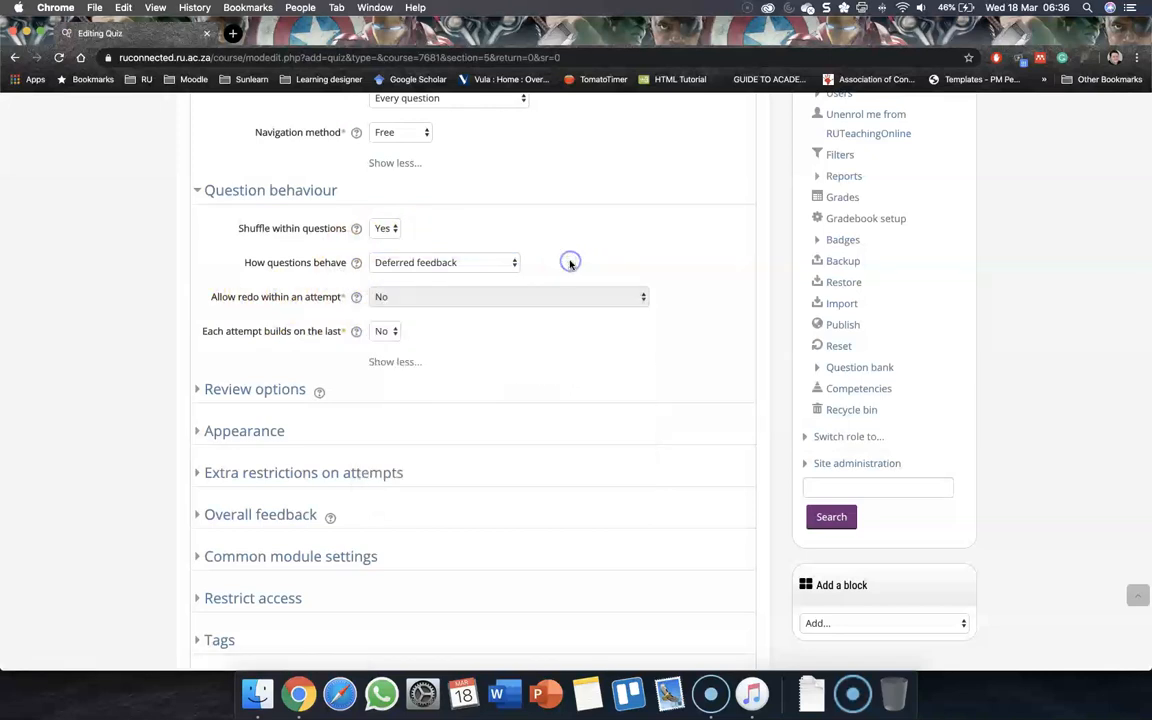
left_click(484, 330)
scroll(442, 360, "down", 1)
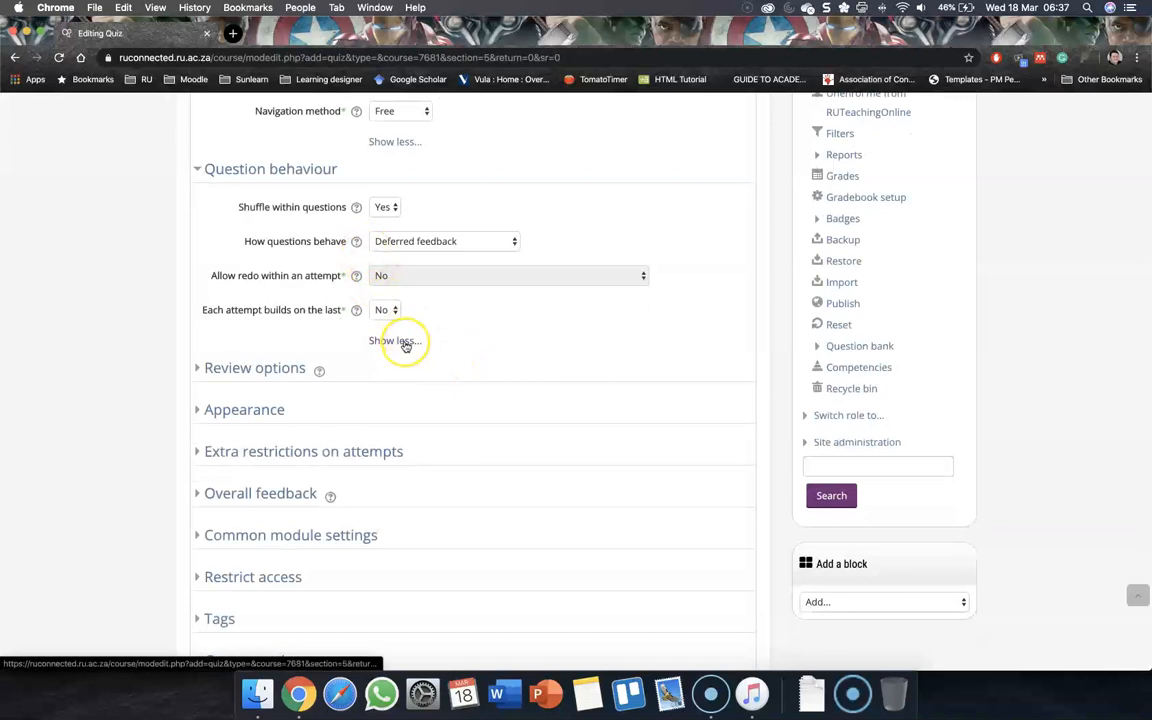
left_click(404, 342)
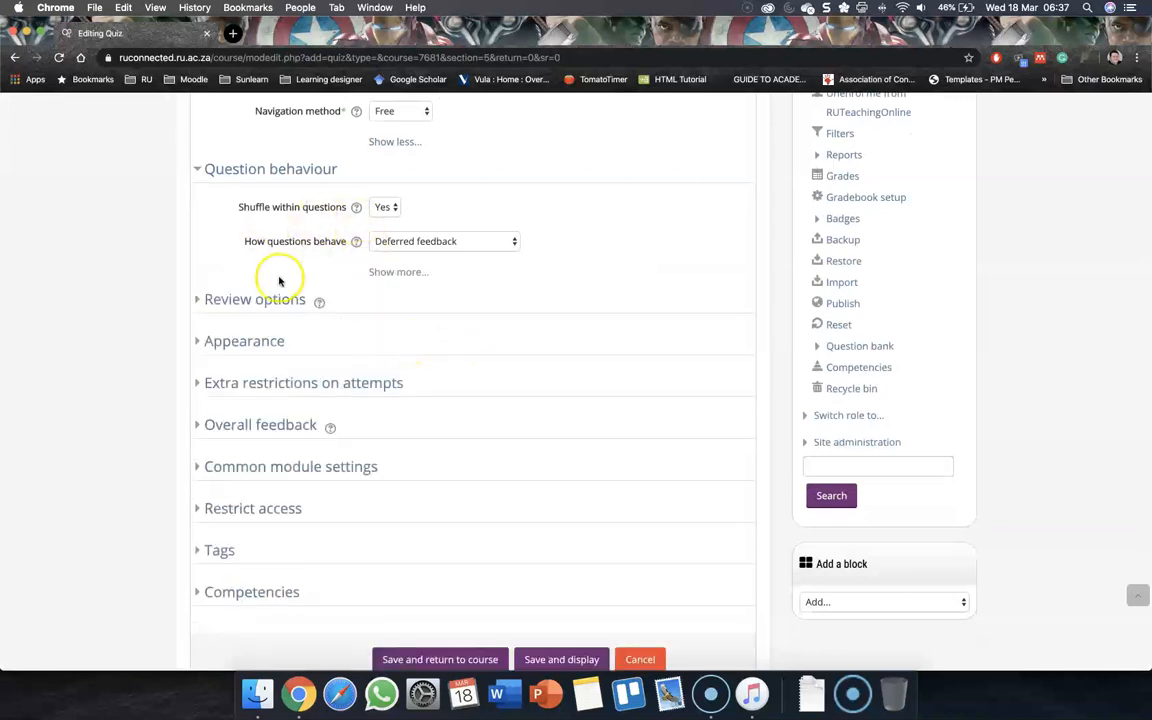
- Expand Review options and clear The attempt, Whether correct and Marks for immediately after the attempt
left_click(242, 302)
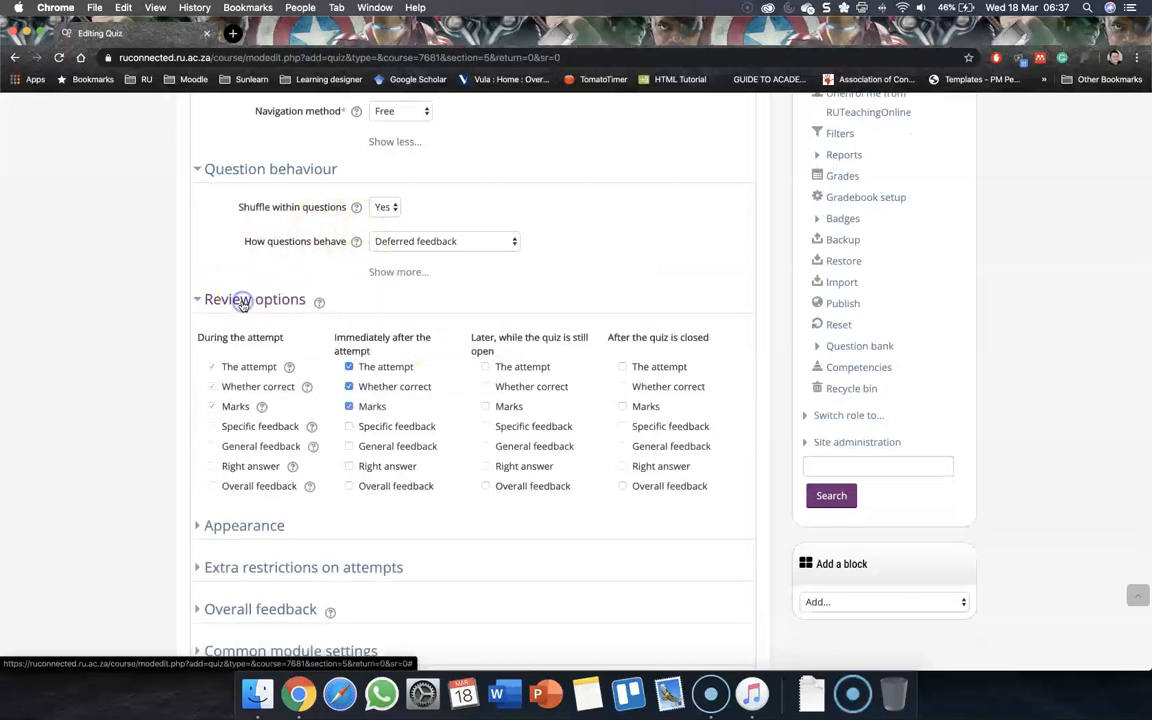
scroll(242, 310, "down", 4)
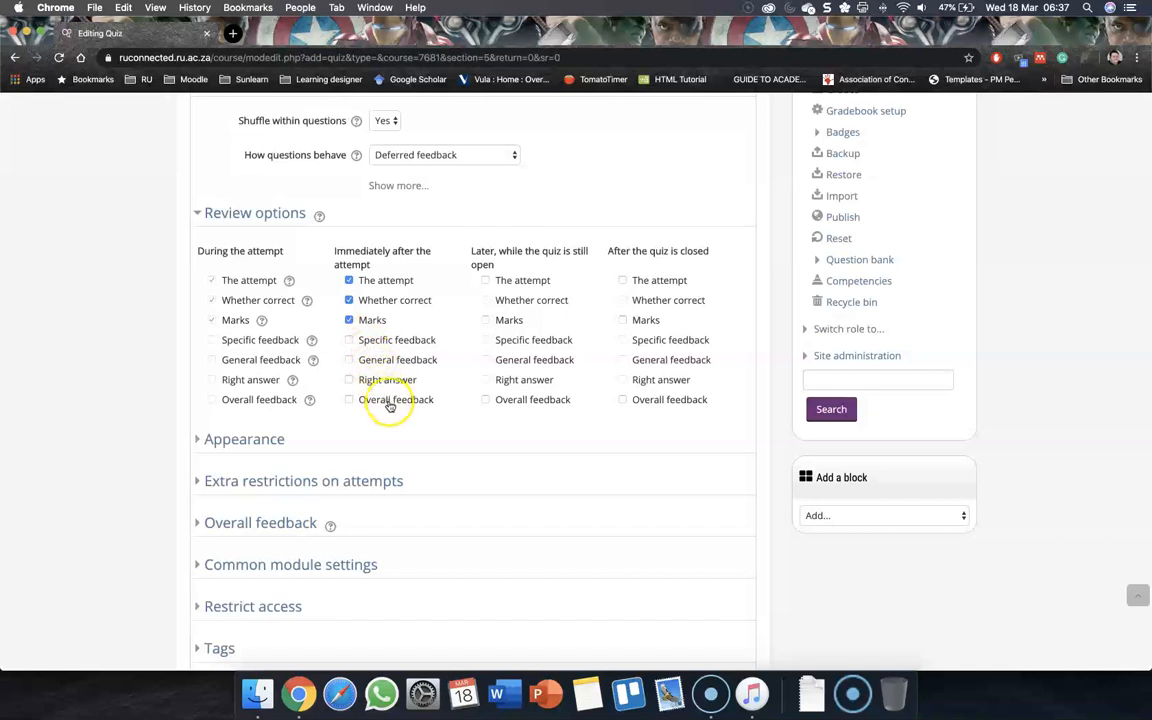
left_click(348, 281)
left_click(348, 301)
left_click(347, 321)
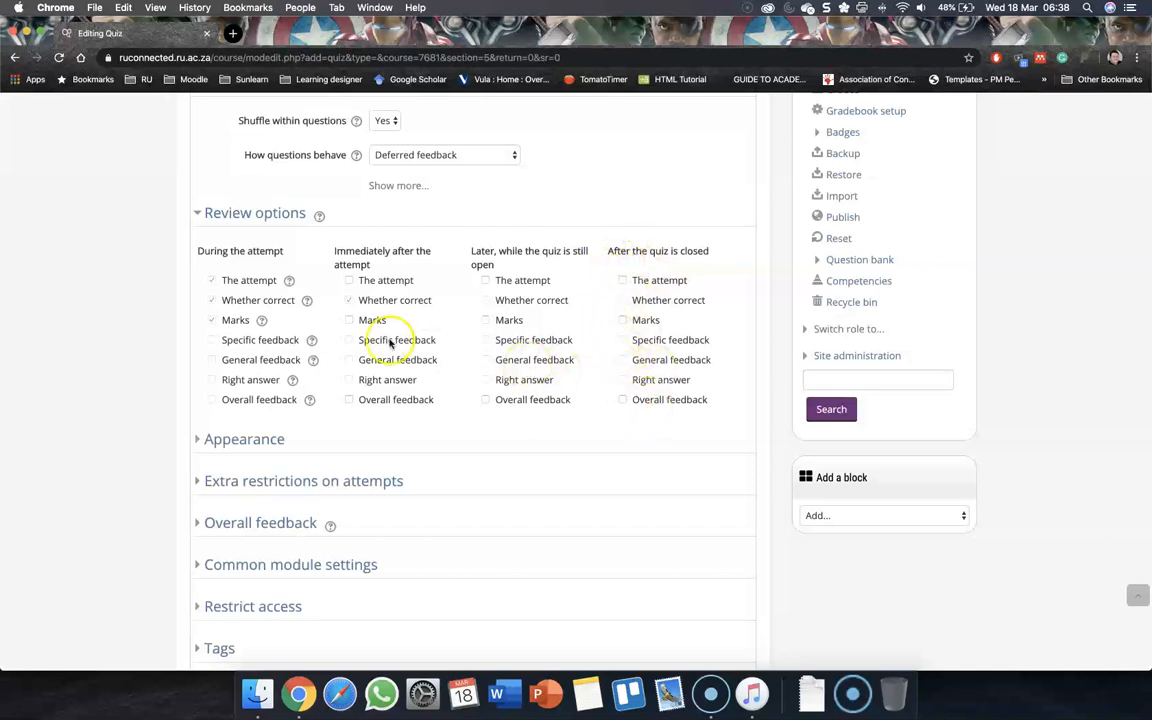
- Enable all review items for immediately after the attempt, from The attempt and Marks through Right answer and Overall feedback
left_click(349, 281)
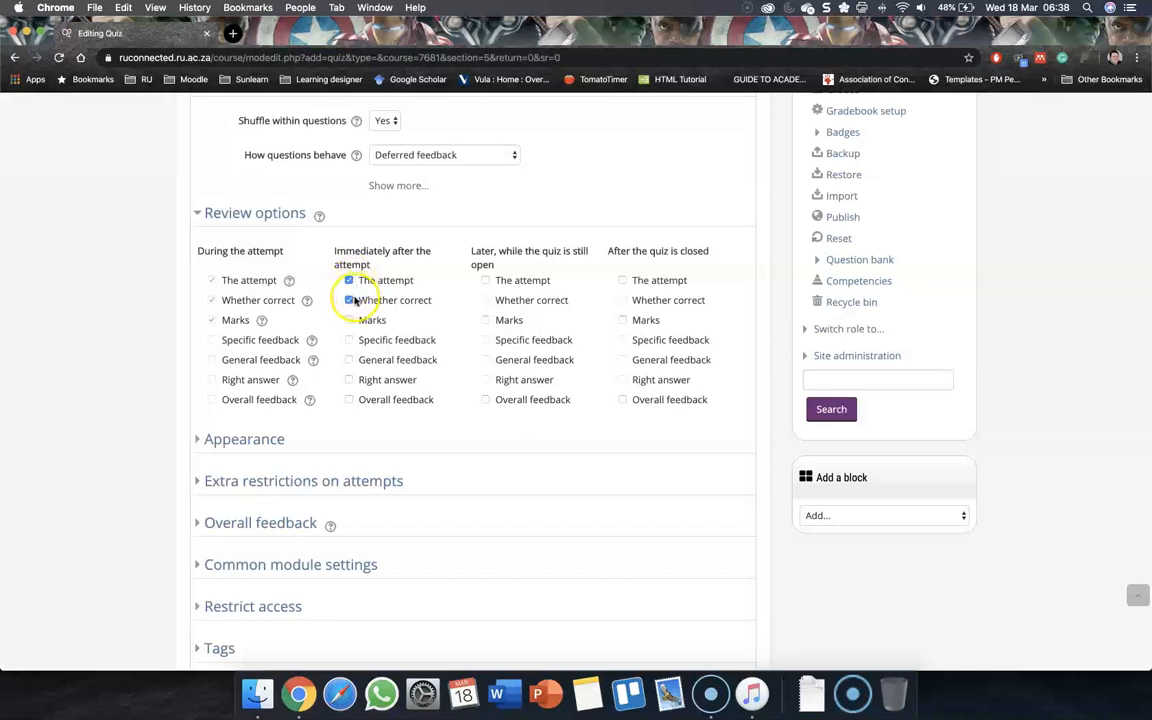
left_click(348, 320)
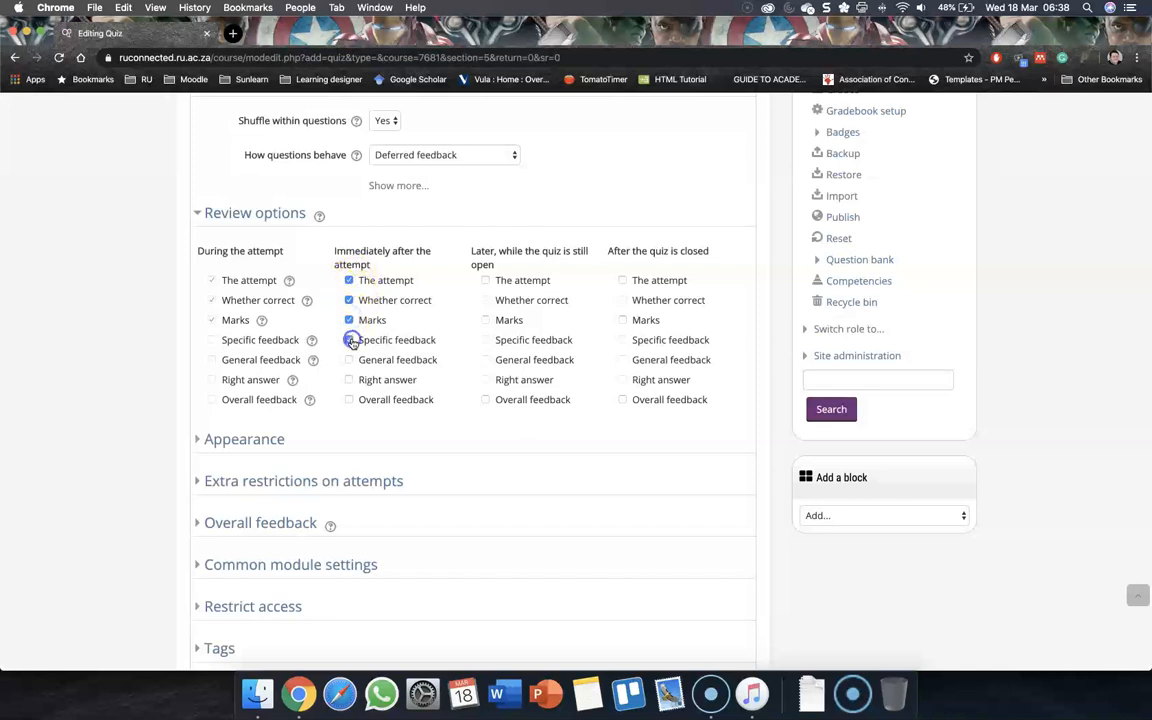
left_click(348, 400)
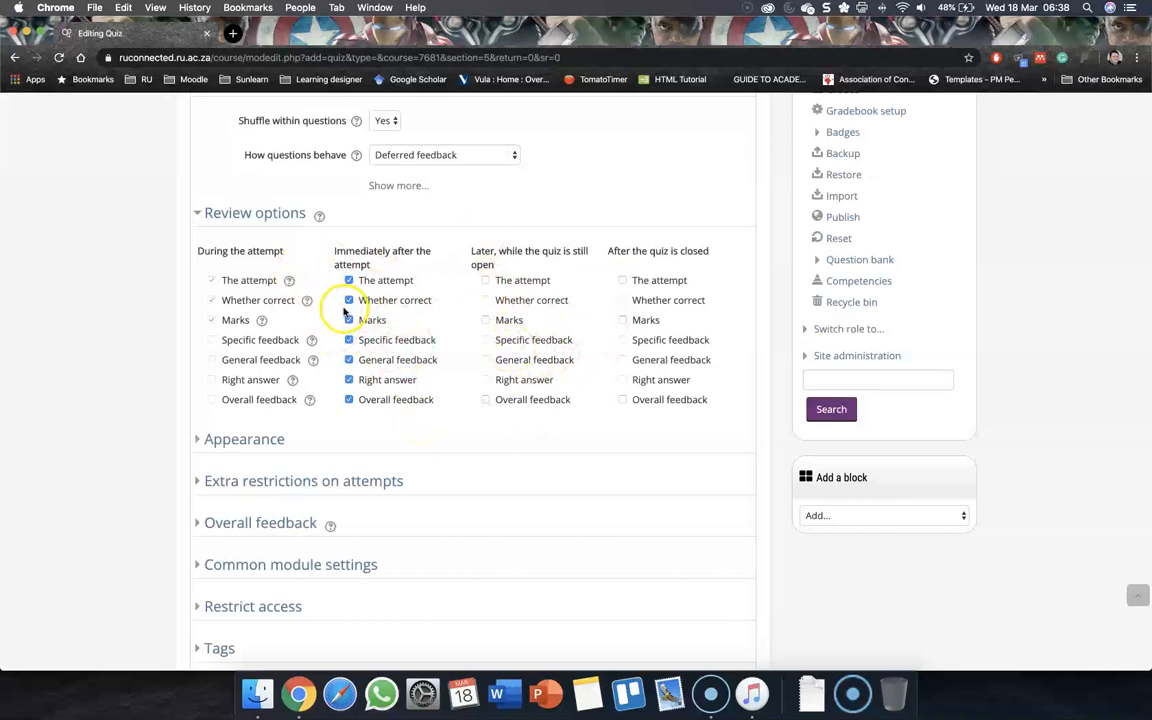
- Expand the Appearance settings and set the decimal places in grades to 0
left_click(262, 440)
scroll(376, 400, "down", 1)
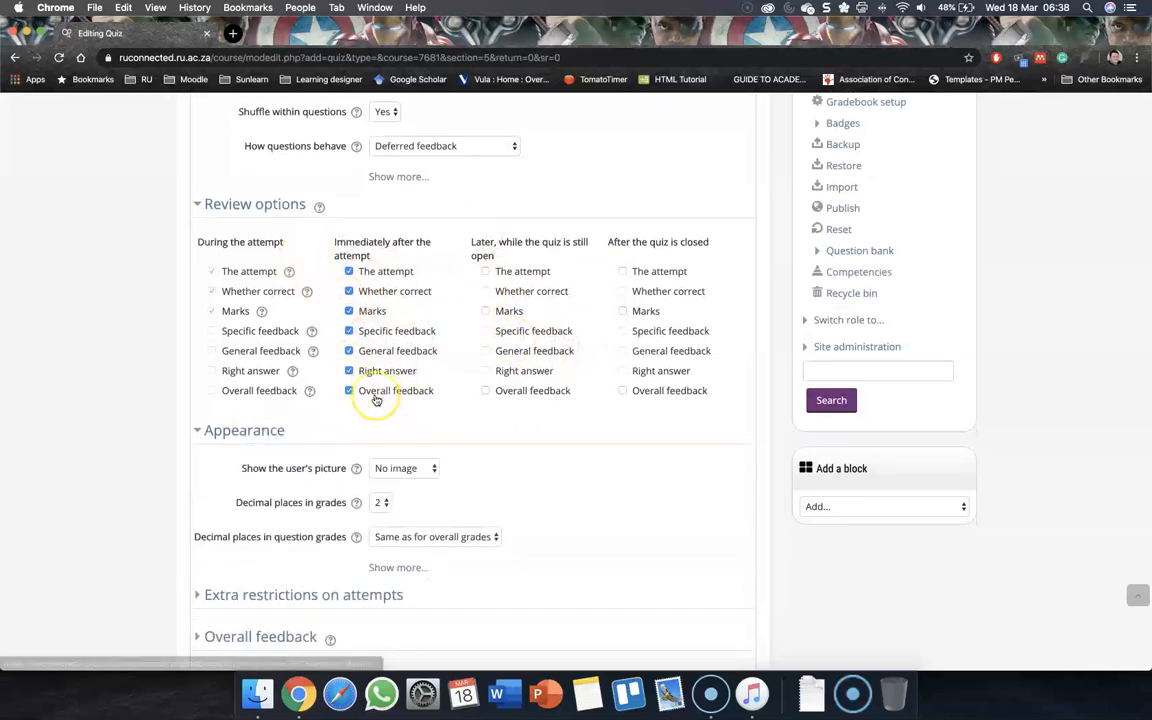
scroll(375, 400, "down", 5)
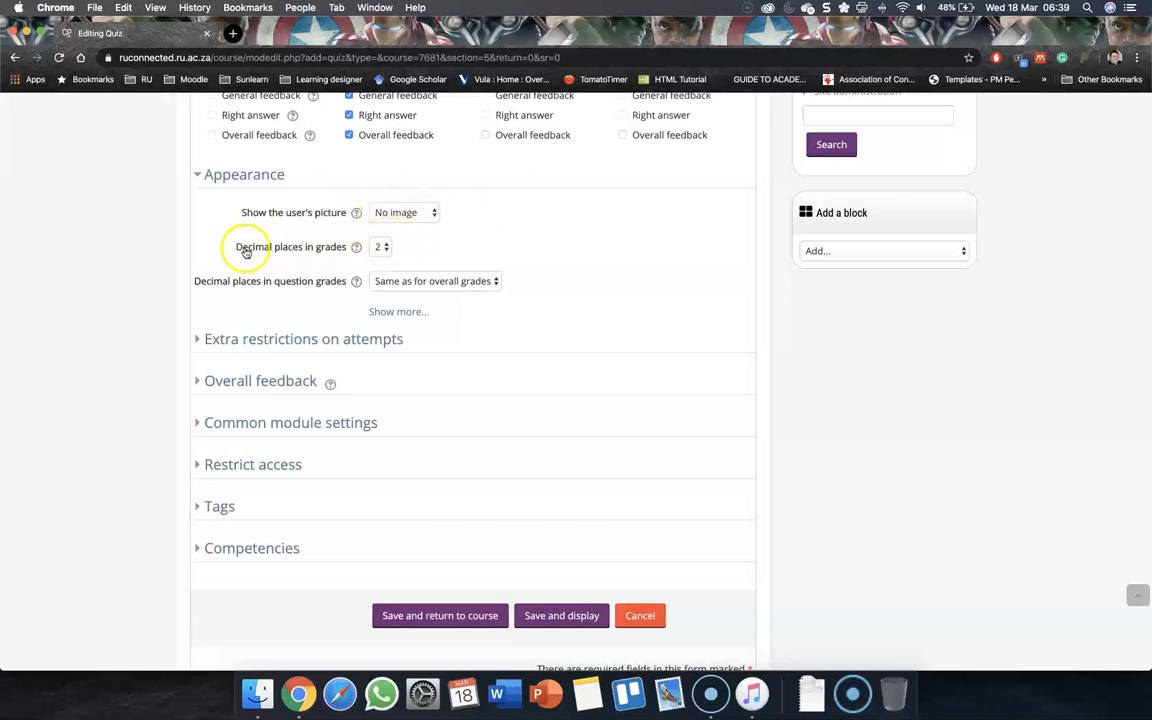
left_click(383, 250)
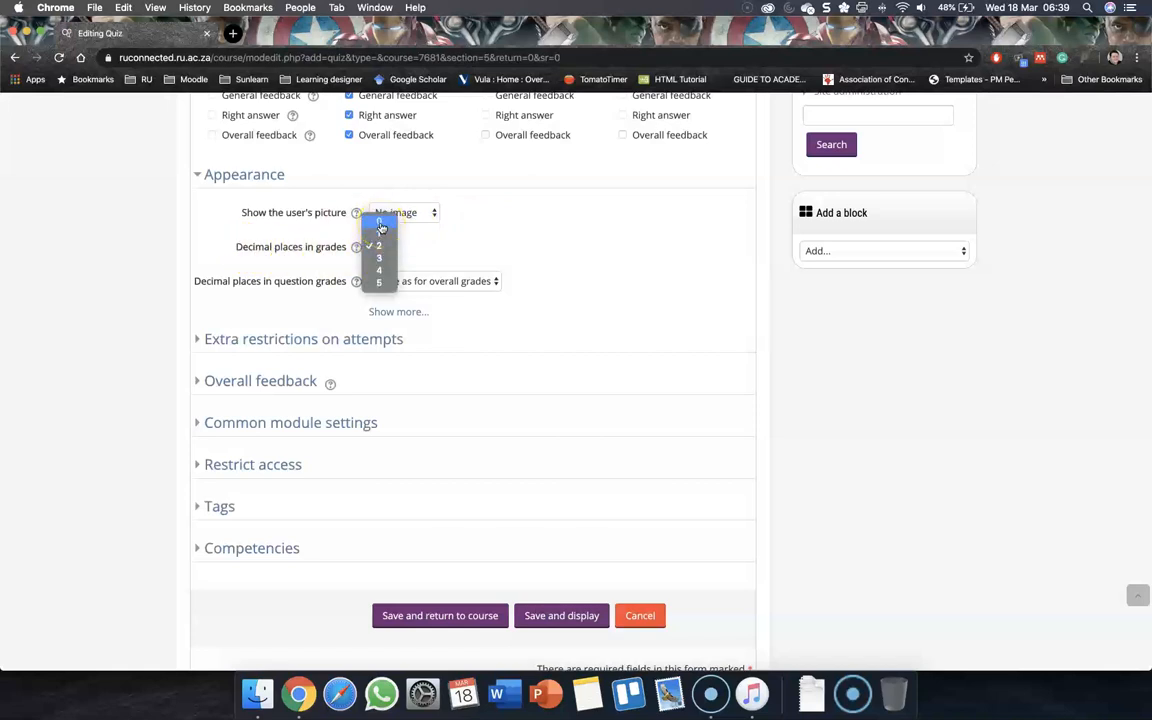
left_click(381, 227)
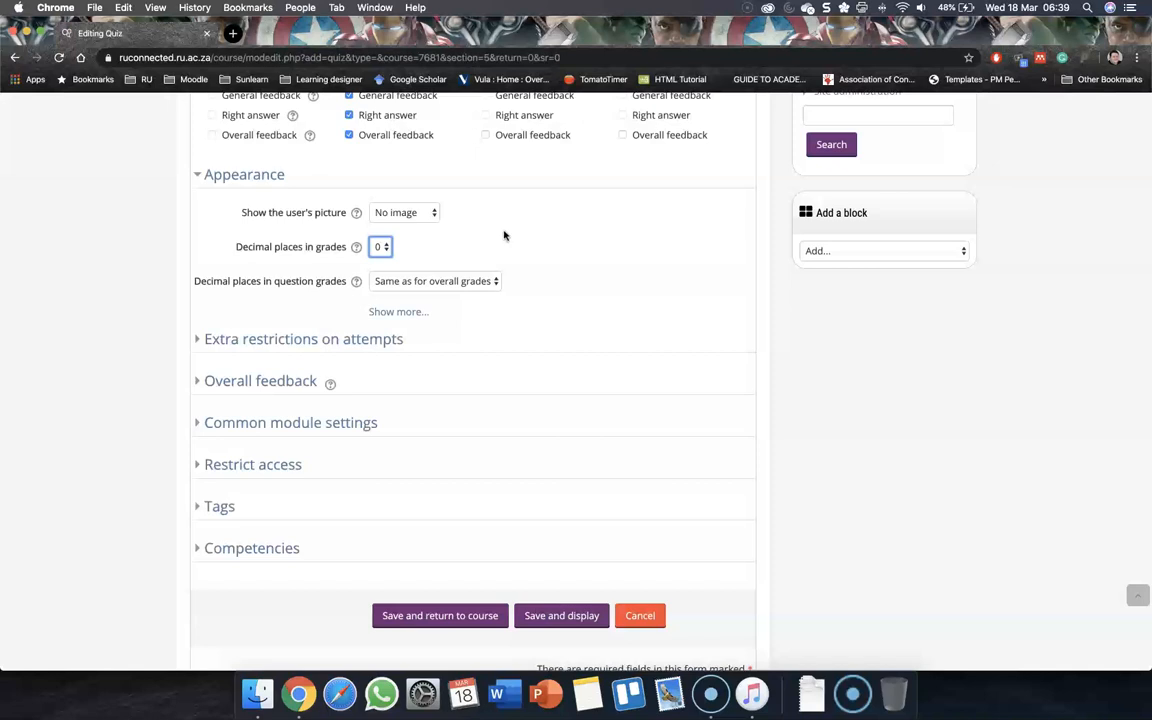
- Show the additional Appearance options and review the decimal places for question grades, keeping Same as for overall grades
left_click(393, 311)
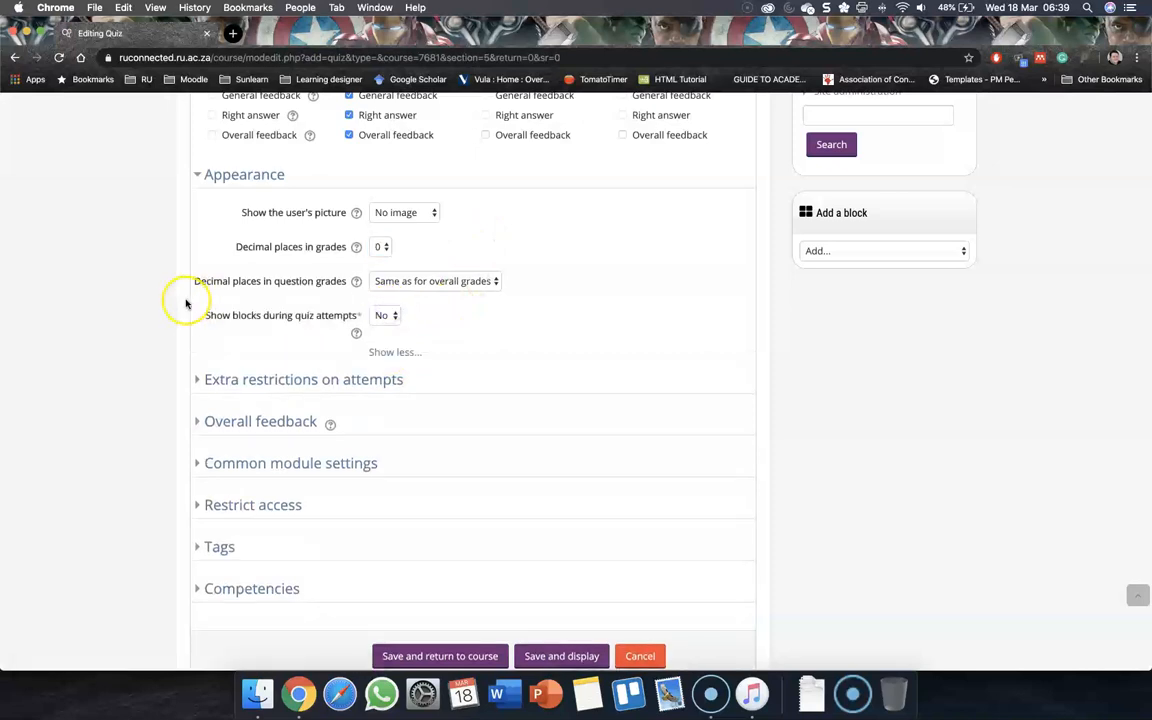
left_click(398, 286)
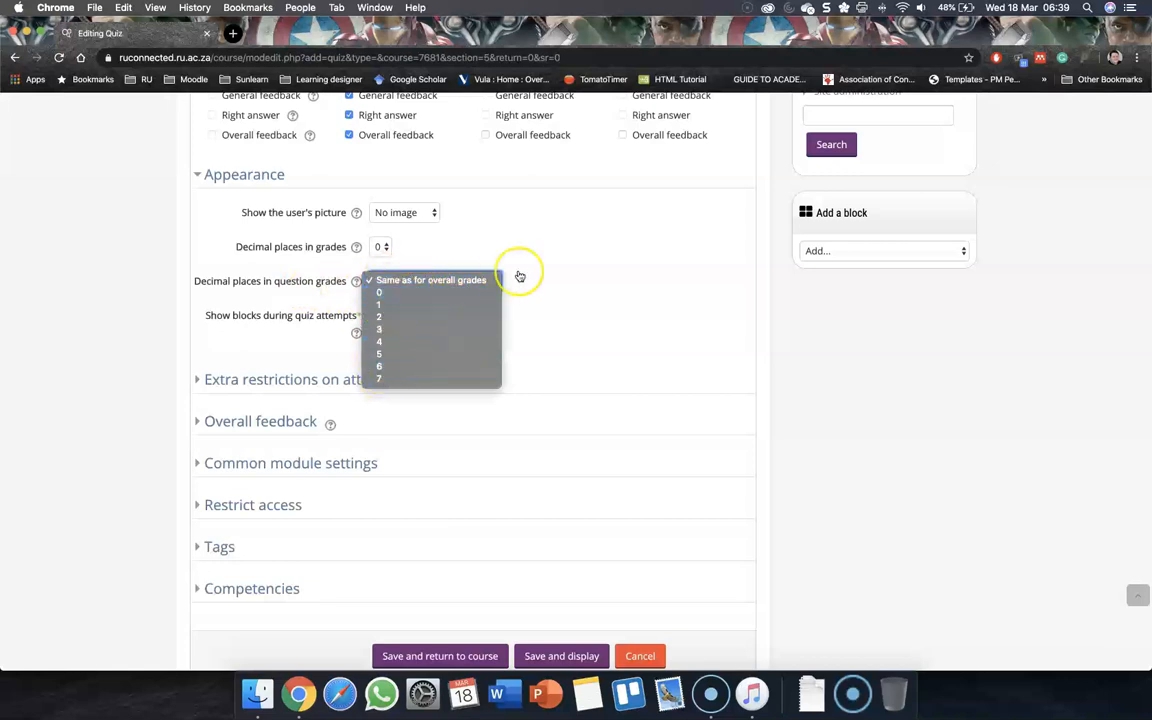
left_click(561, 262)
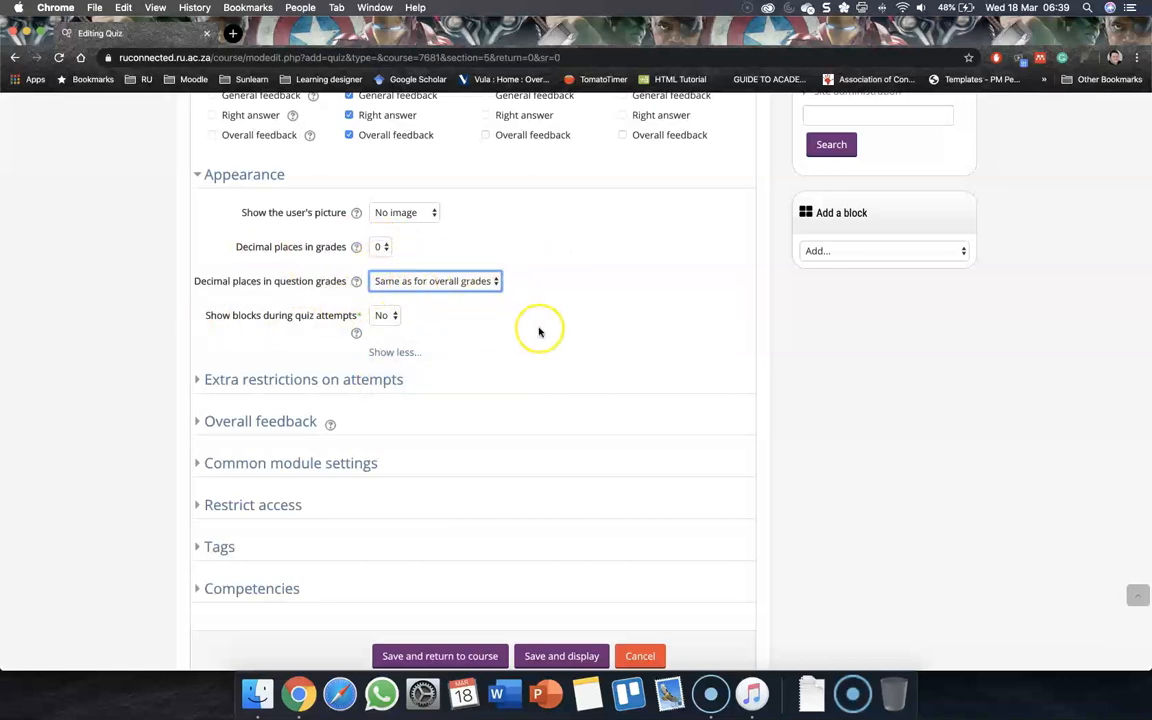
- Expand the Extra restrictions on attempts settings
scroll(539, 330, "down", 2)
scroll(539, 332, "down", 4)
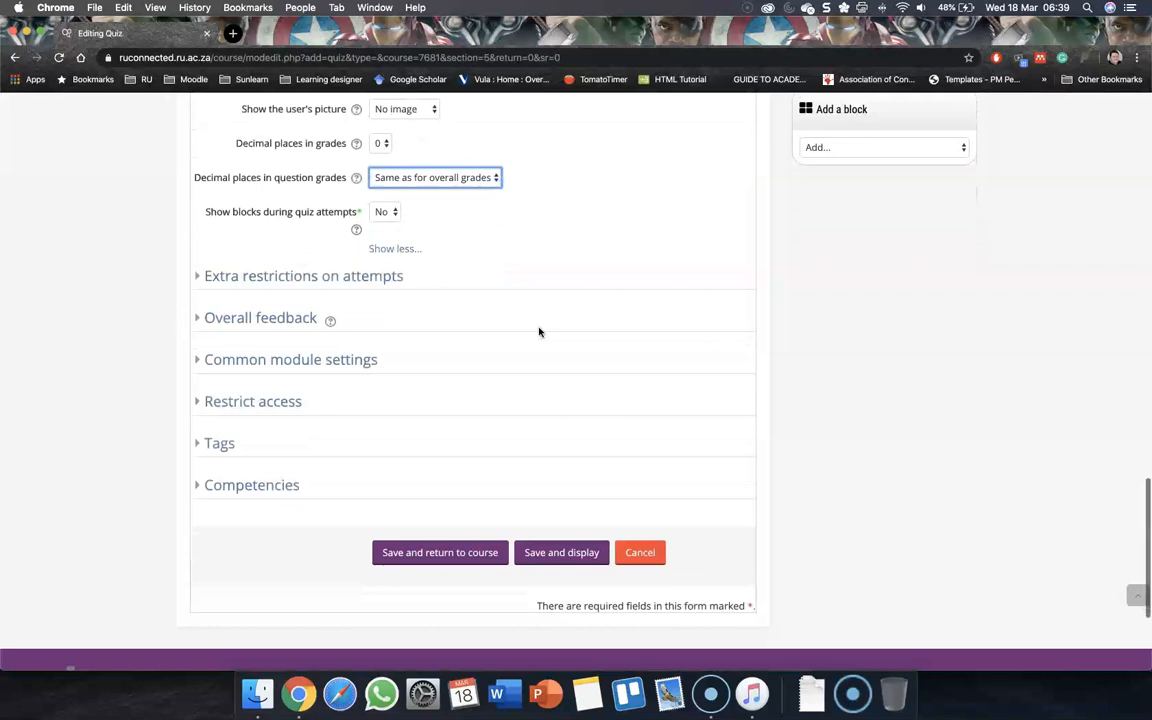
scroll(290, 250, "down", 4)
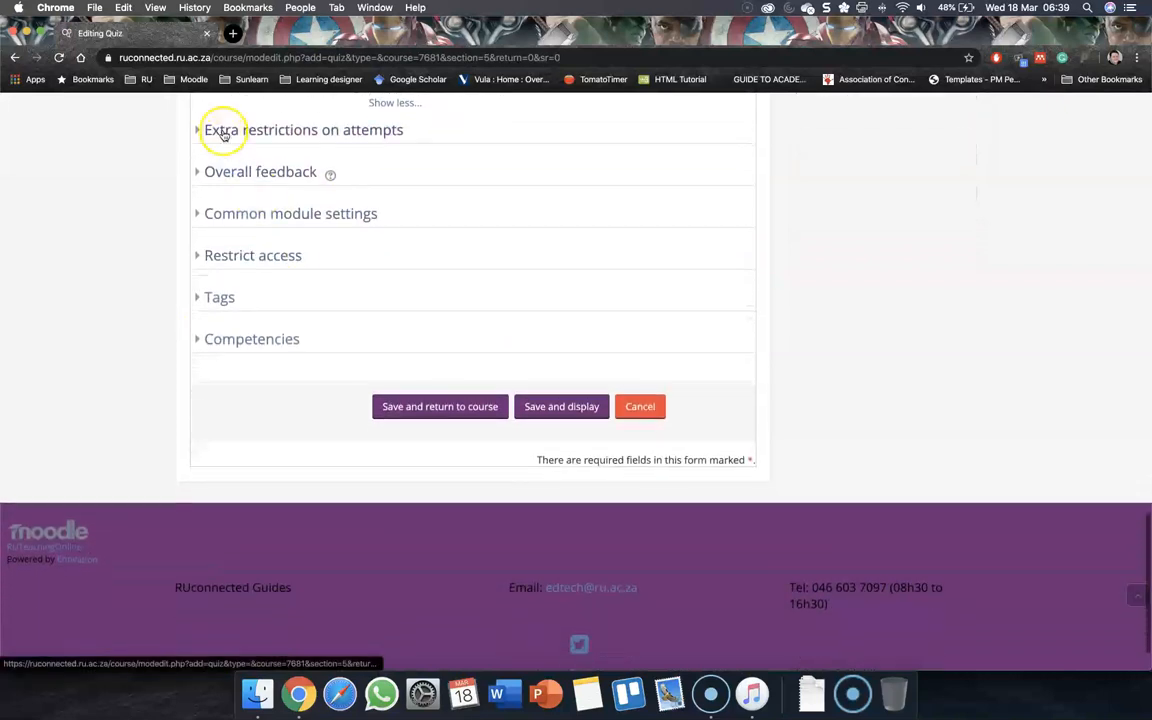
left_click(224, 130)
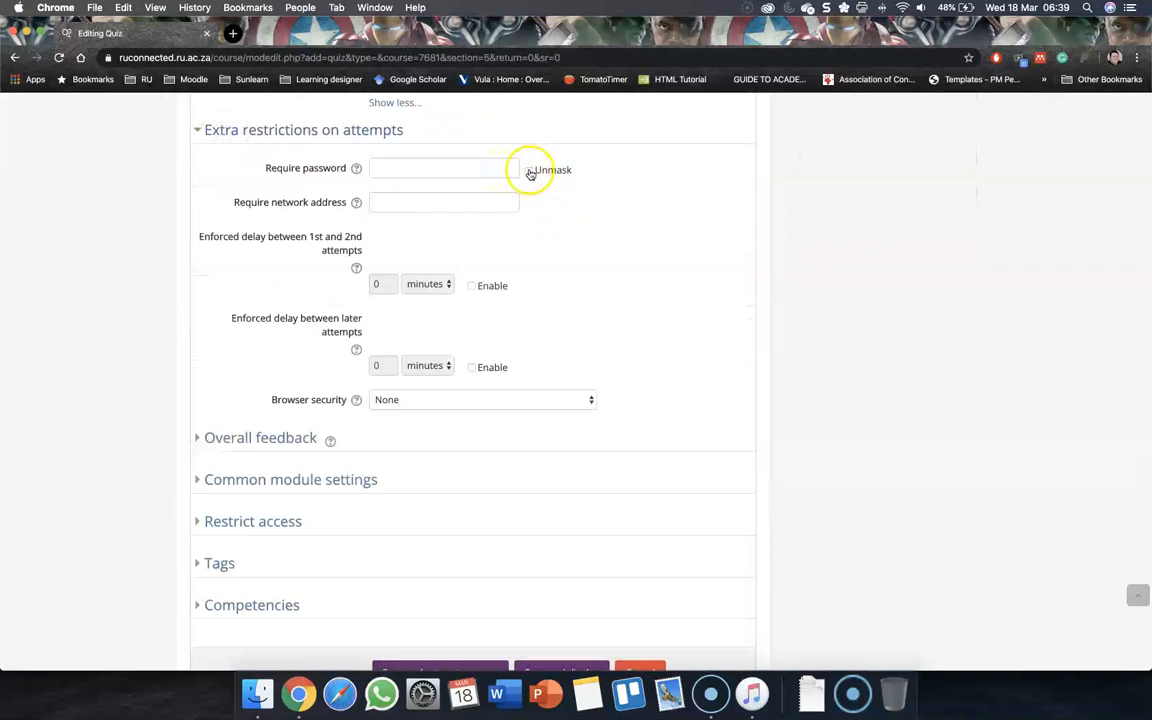
- Try out unmasking the Require password field, restore the masking, and place the cursor in the empty Require network address field
left_click(469, 174)
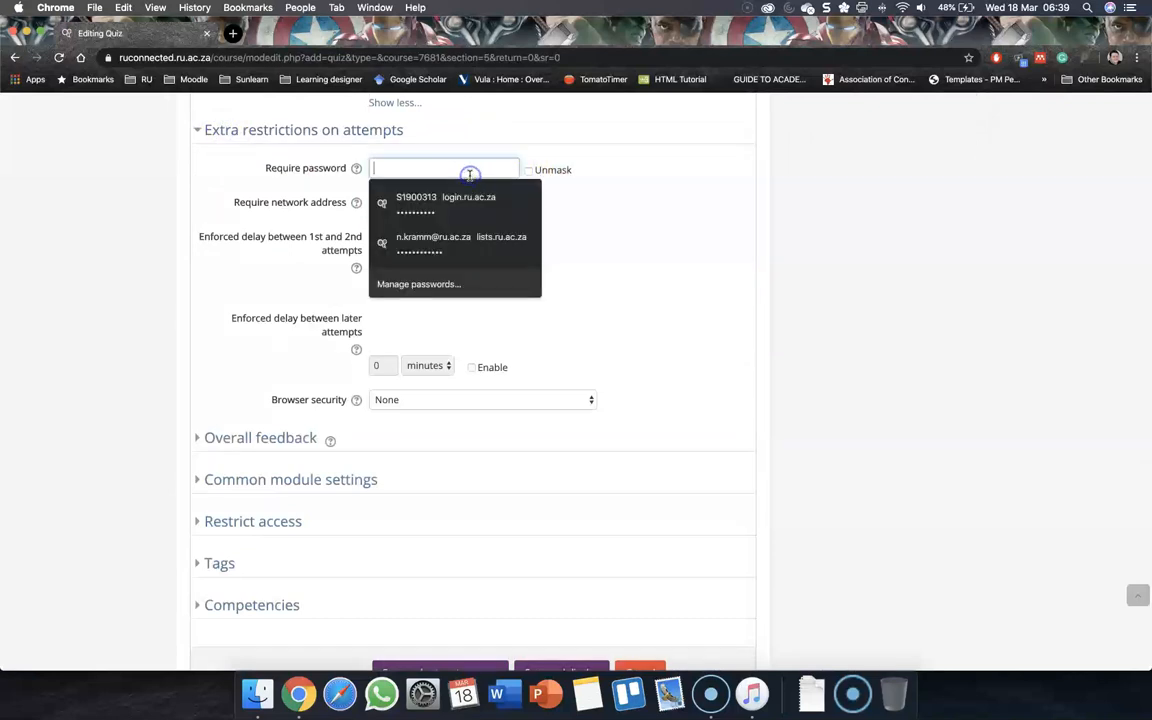
left_click(529, 170)
left_click(422, 172)
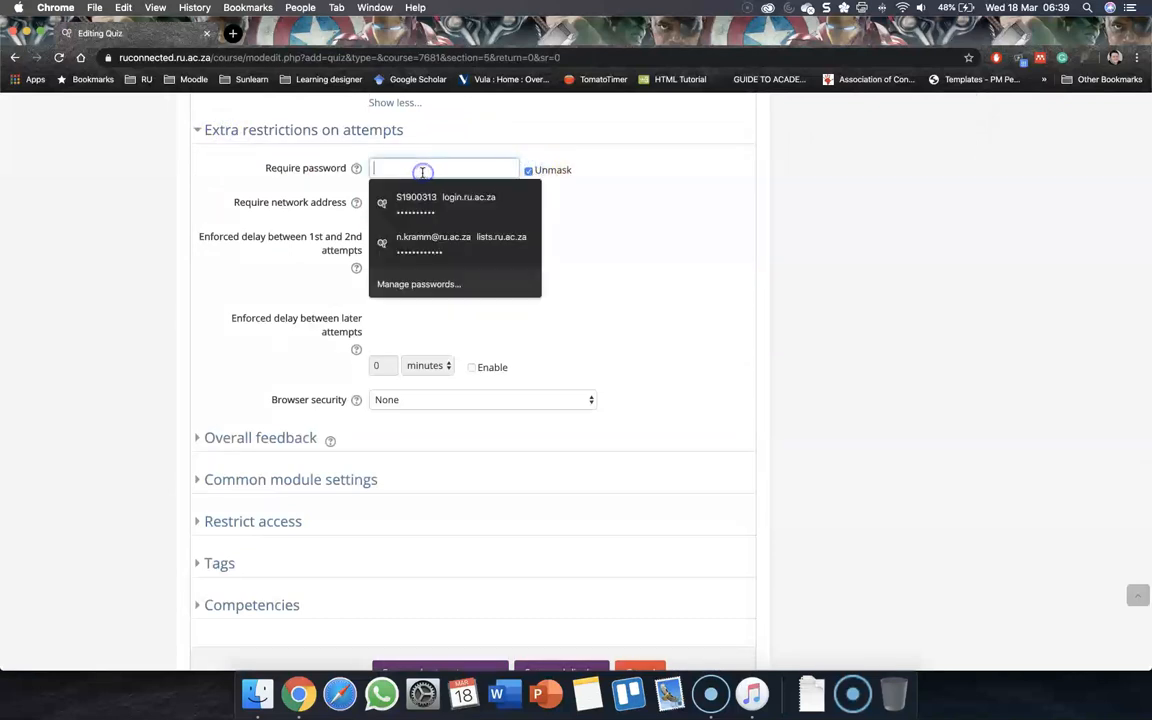
left_click(527, 171)
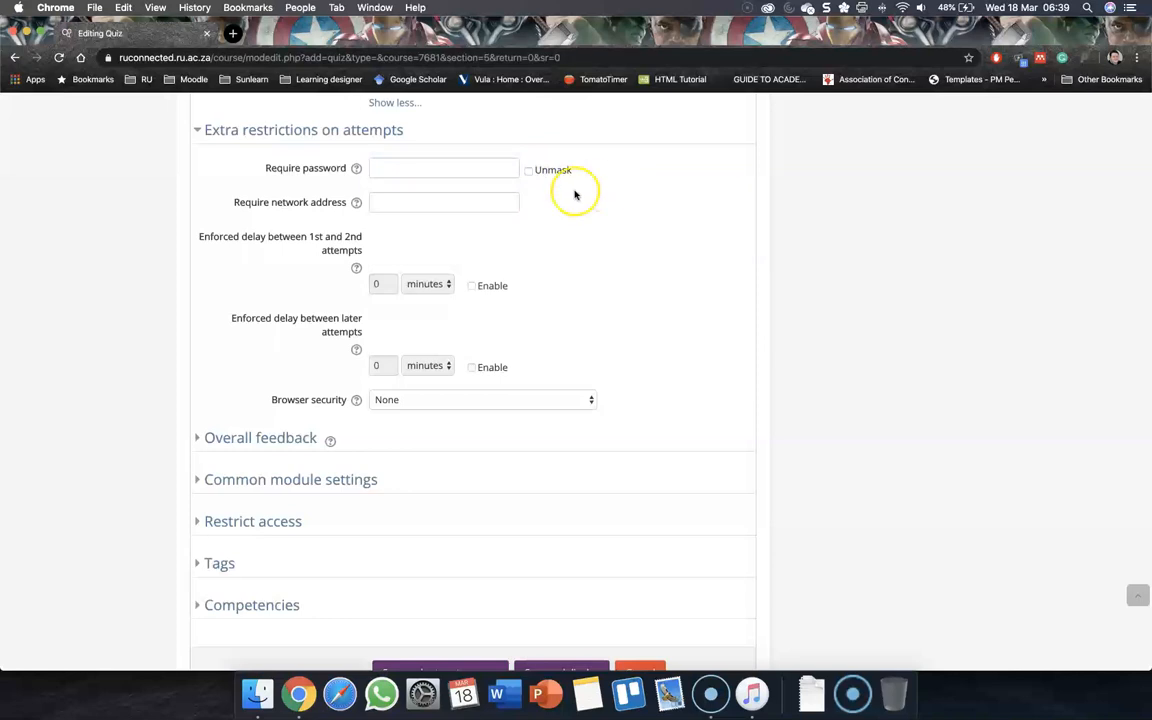
left_click(427, 205)
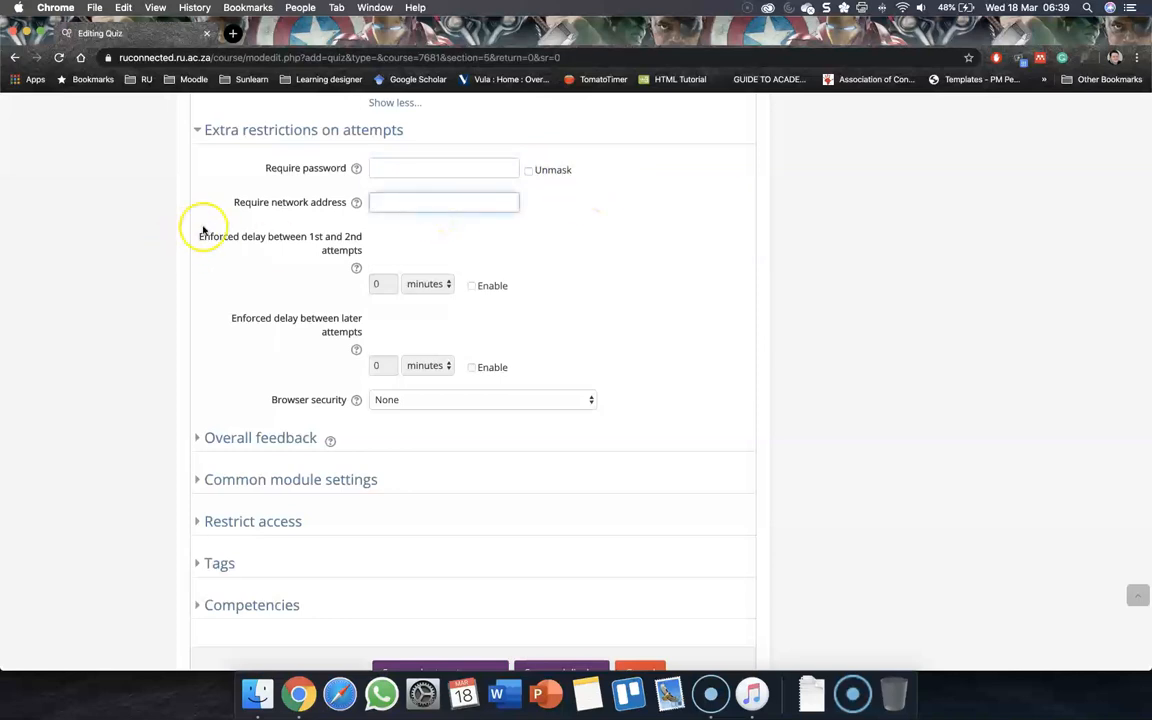
left_click(443, 209)
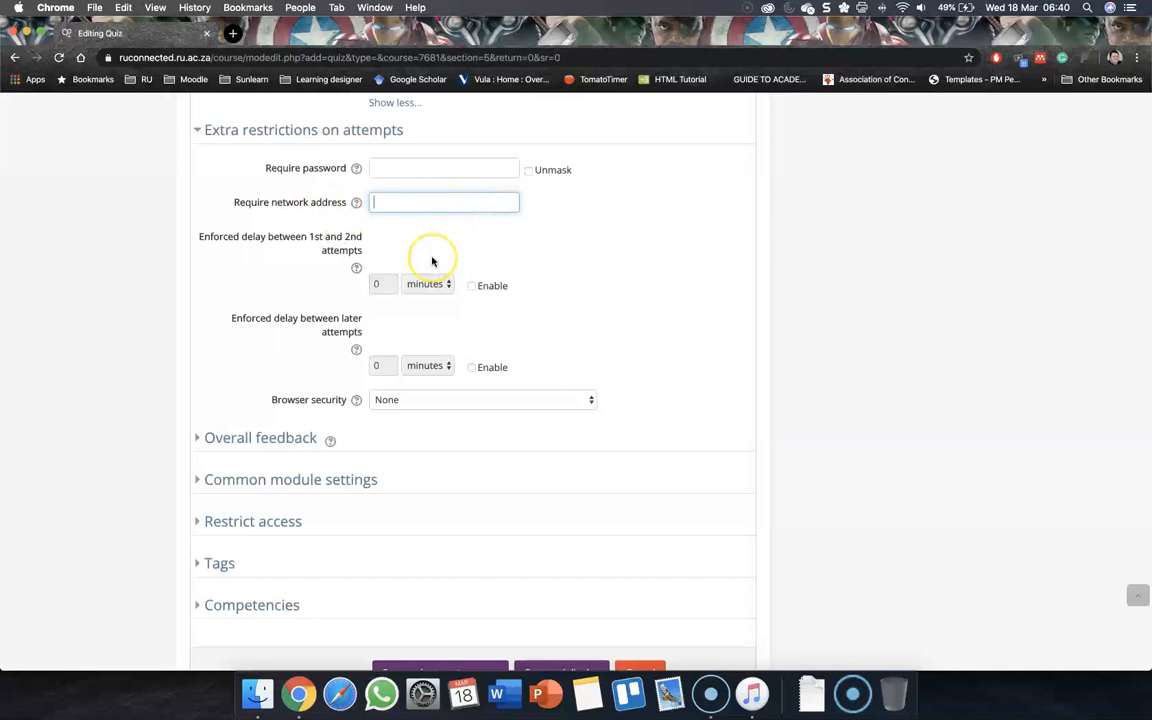
- Try enabling the enforced delays between 1st and 2nd attempts and between later attempts, and turn both off again
scroll(430, 258, "down", 3)
scroll(432, 261, "down", 1)
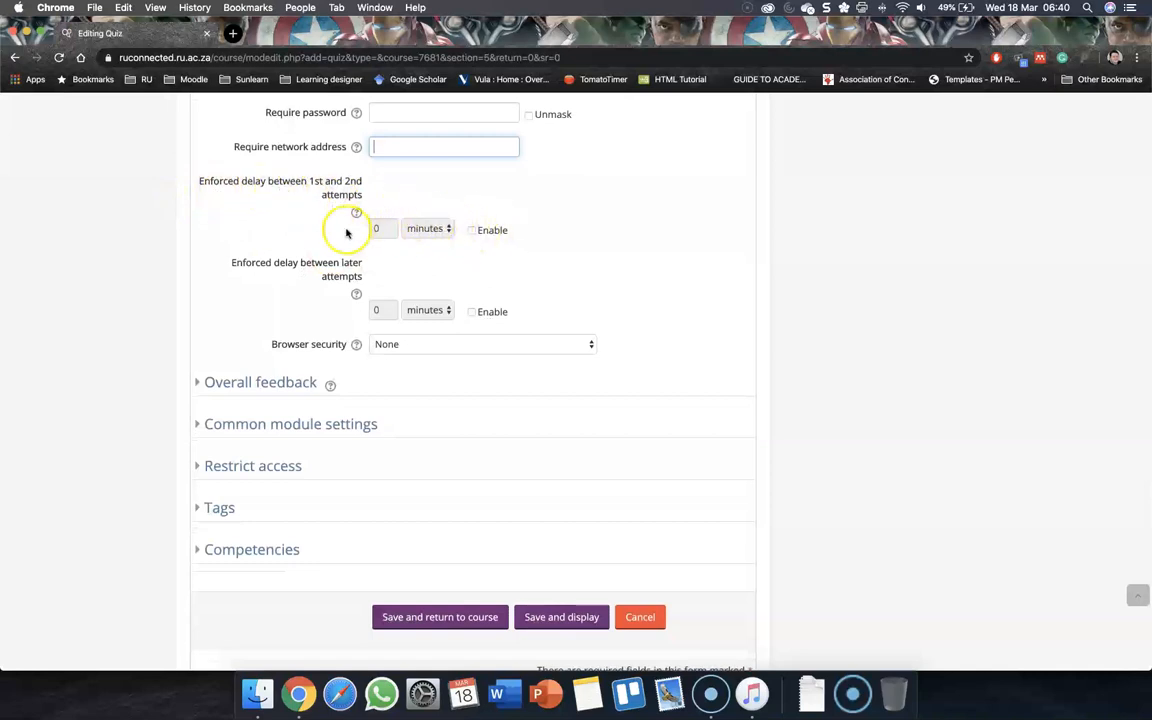
left_click(472, 231)
left_click(472, 312)
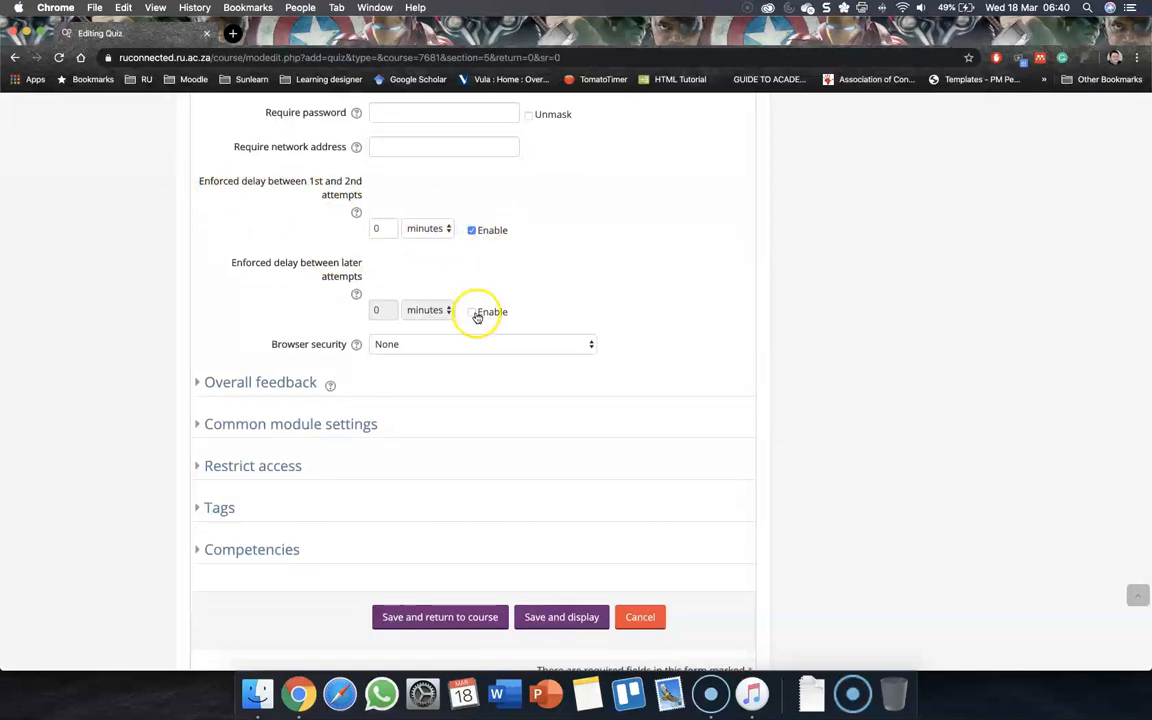
left_click(423, 230)
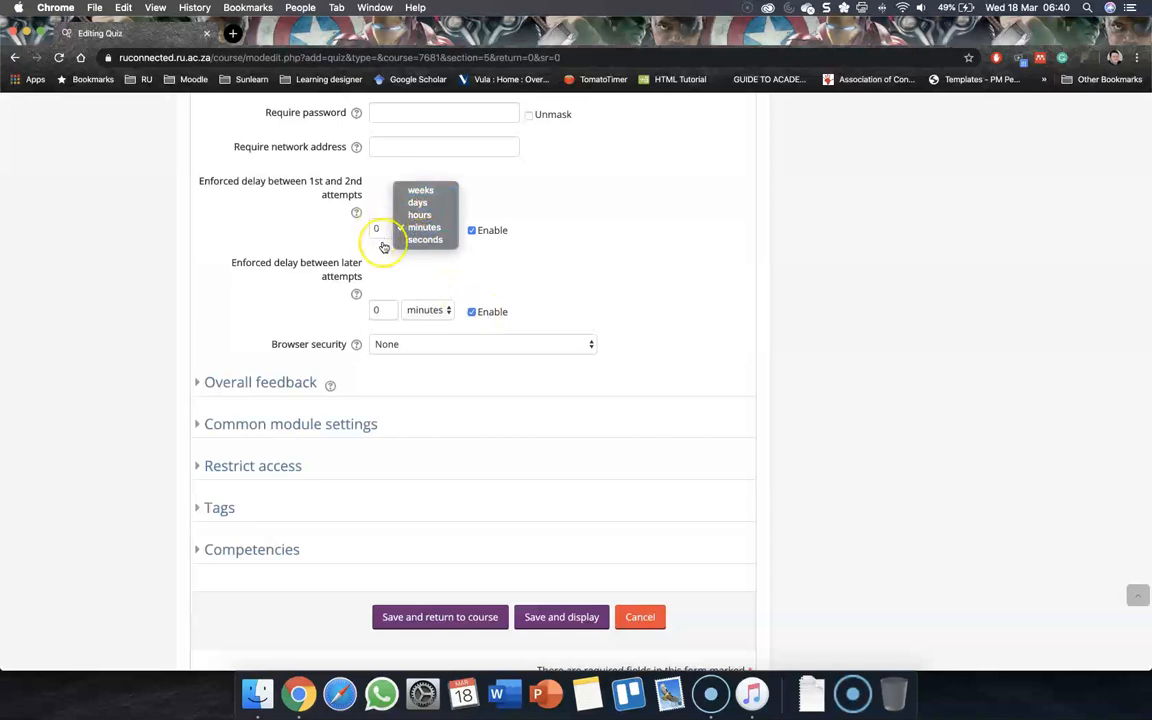
left_click(455, 270)
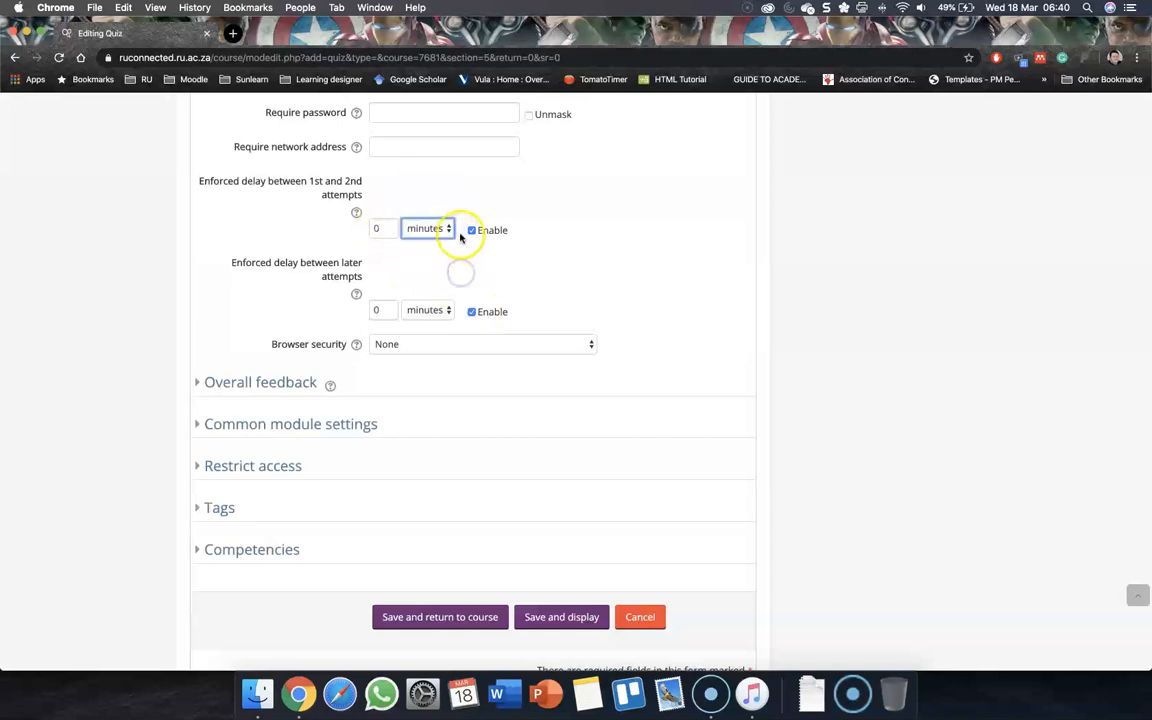
left_click(471, 230)
scroll(327, 277, "down", 1)
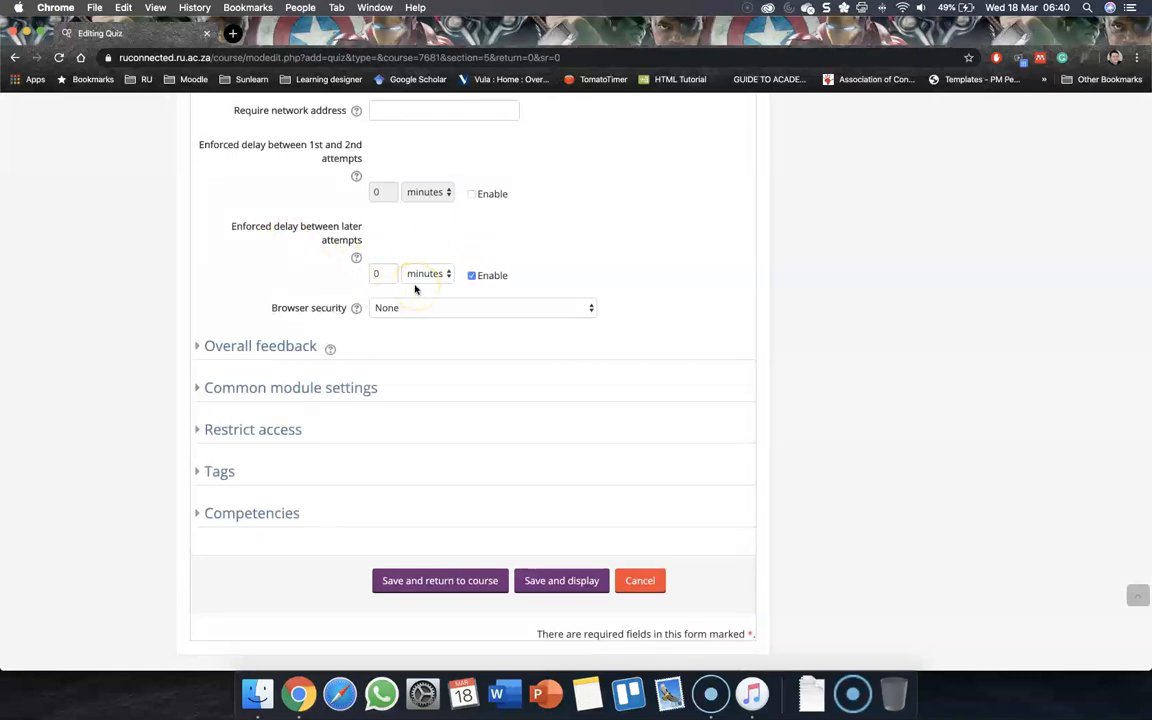
left_click(471, 275)
- Set the Browser security to "Full screen pop-up with some JavaScript security"
scroll(455, 245, "down", 1)
left_click(440, 258)
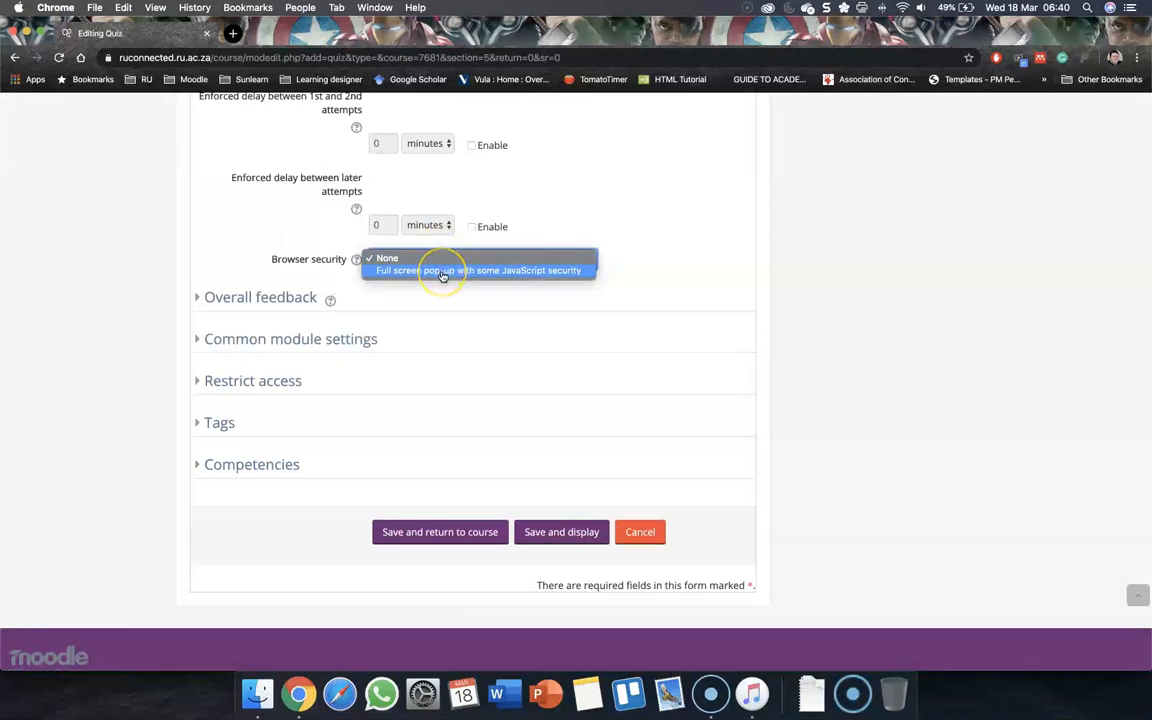
left_click(443, 271)
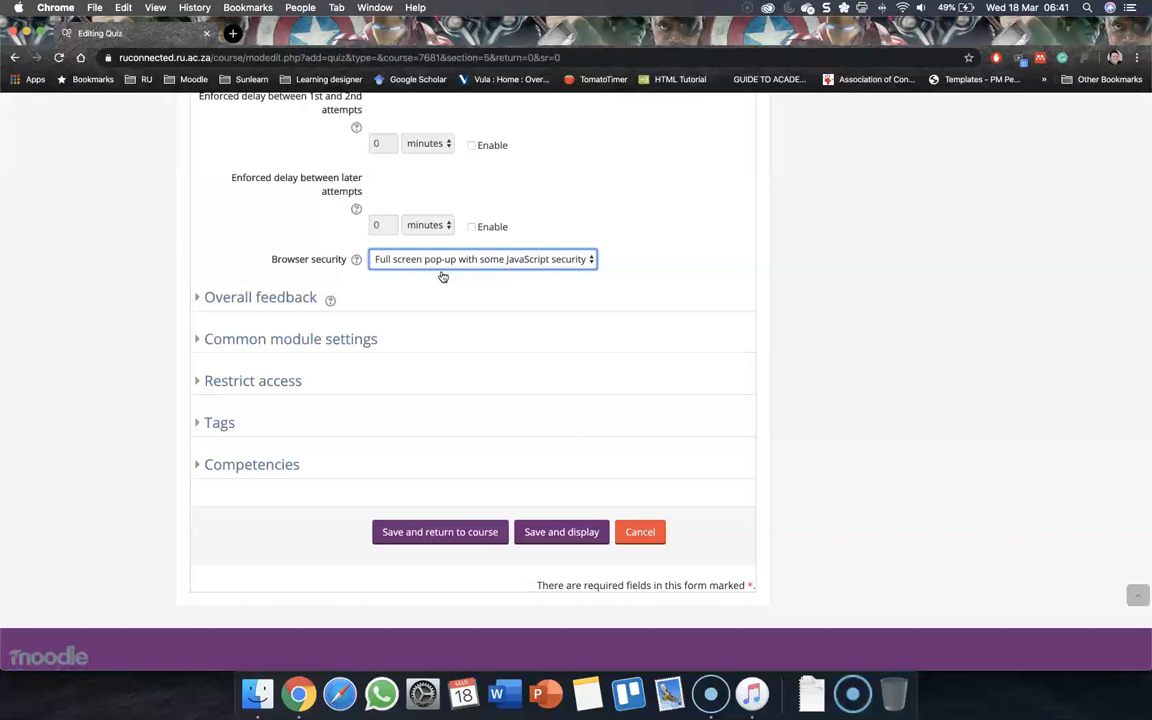
left_click(724, 228)
- Expand the Overall feedback settings and enter "well done that is amazing!" as the feedback for the 100% grade boundary
scroll(725, 229, "down", 1)
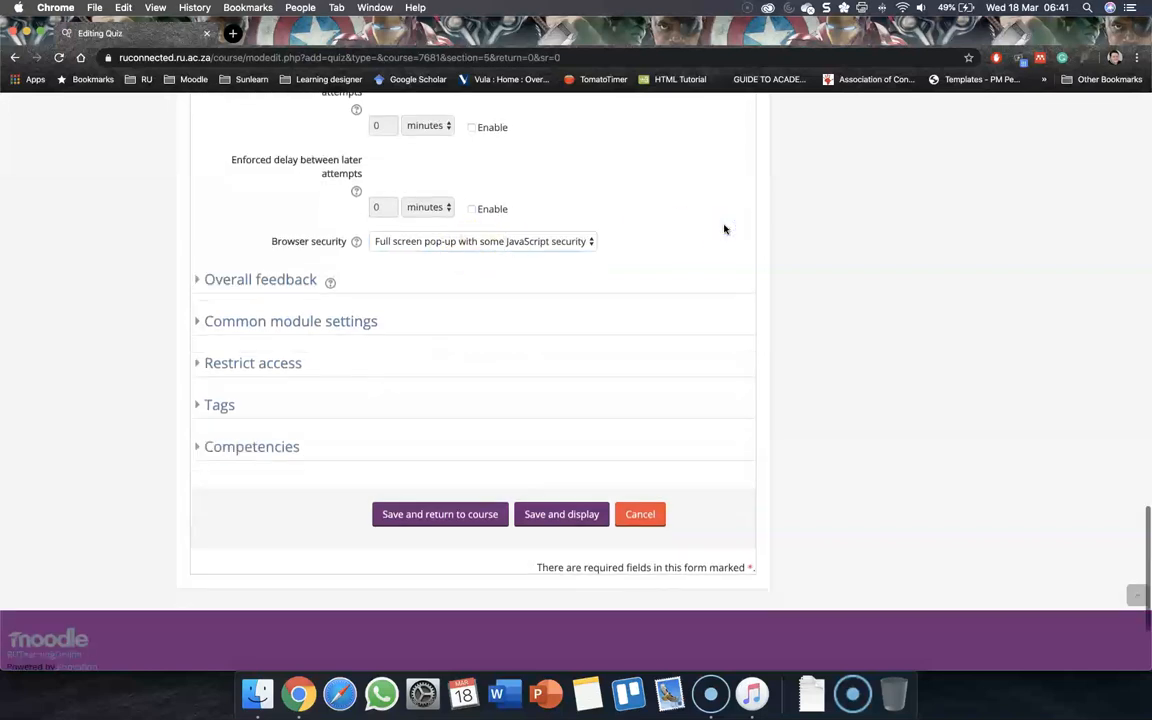
scroll(144, 252, "down", 3)
left_click(239, 188)
scroll(167, 283, "down", 2)
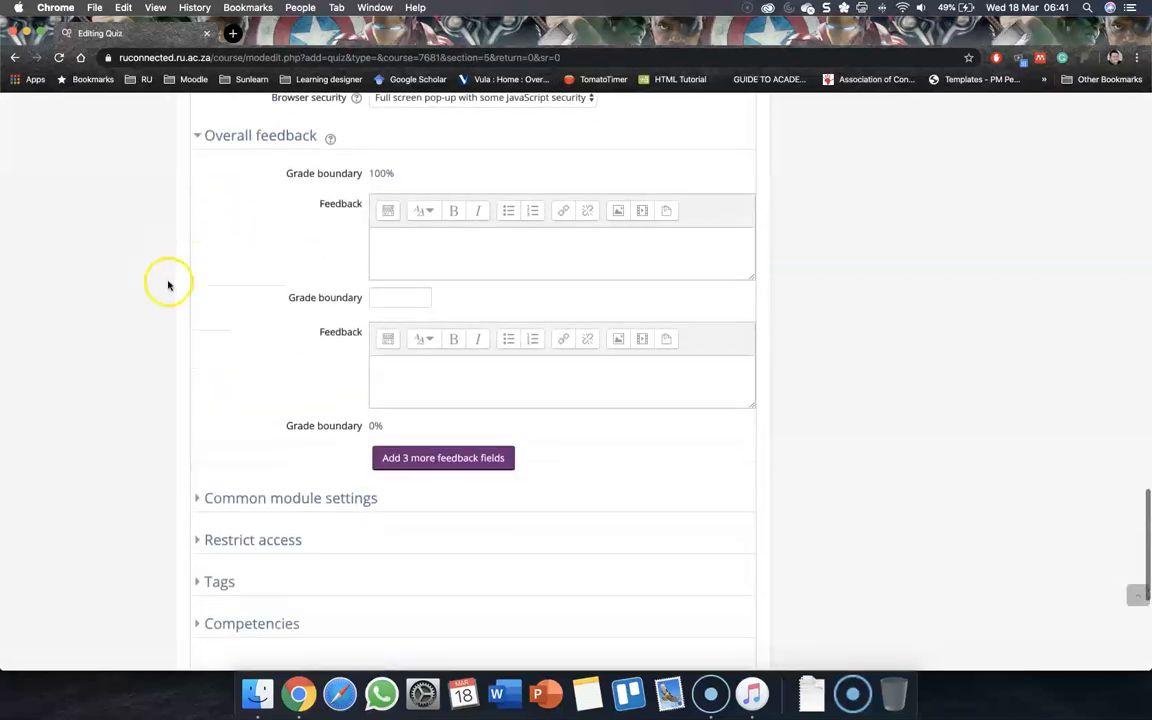
left_click(418, 236)
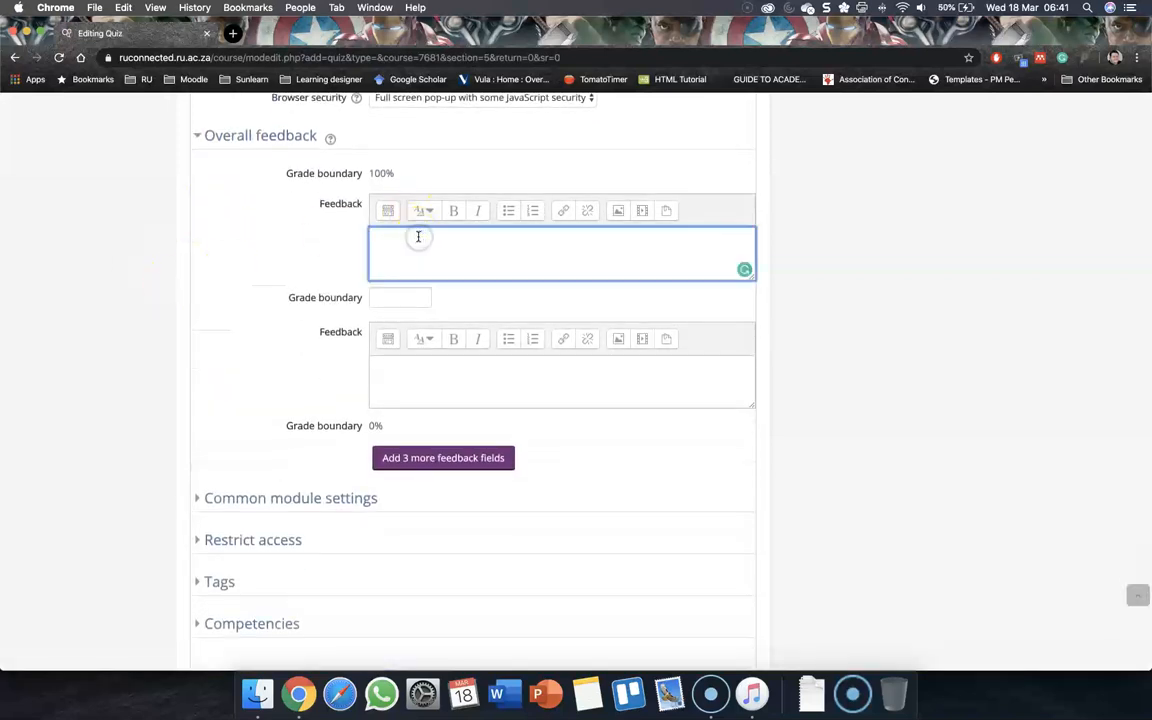
left_click(411, 248)
left_click(411, 248)
type("well done that is amazing ")
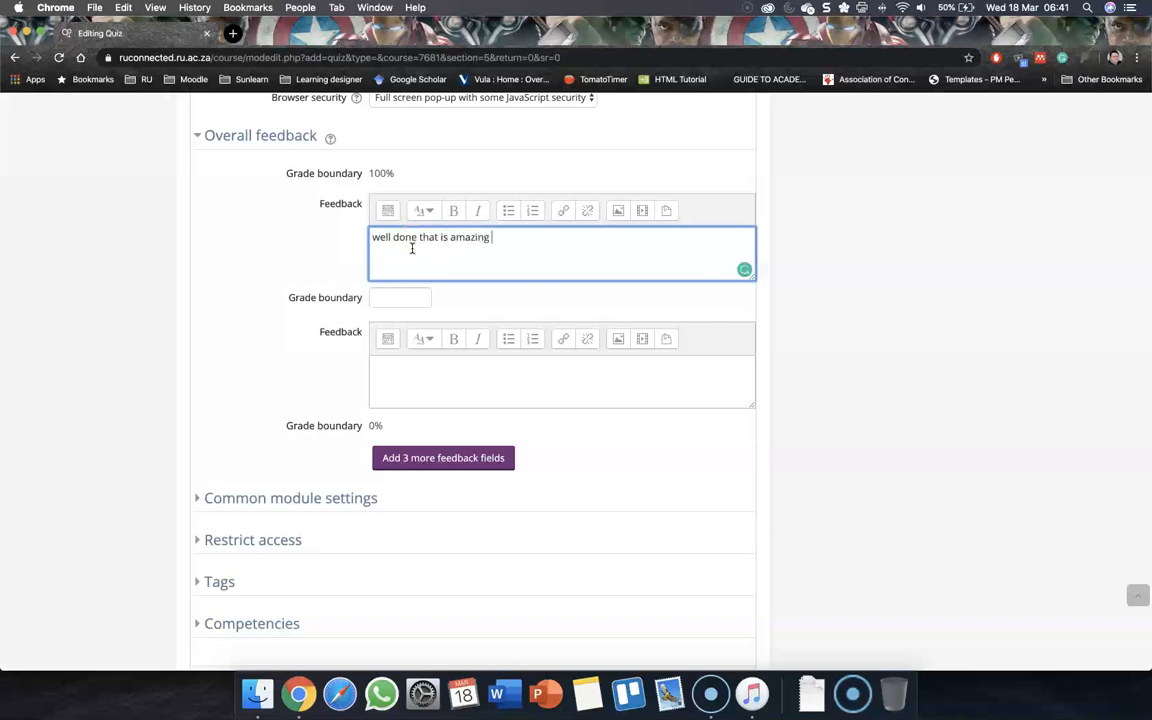
type("!")
- Set the next grade boundary to 50% and enter "awesome you have passed" as its feedback
left_click(378, 298)
type("50%")
left_click(469, 369)
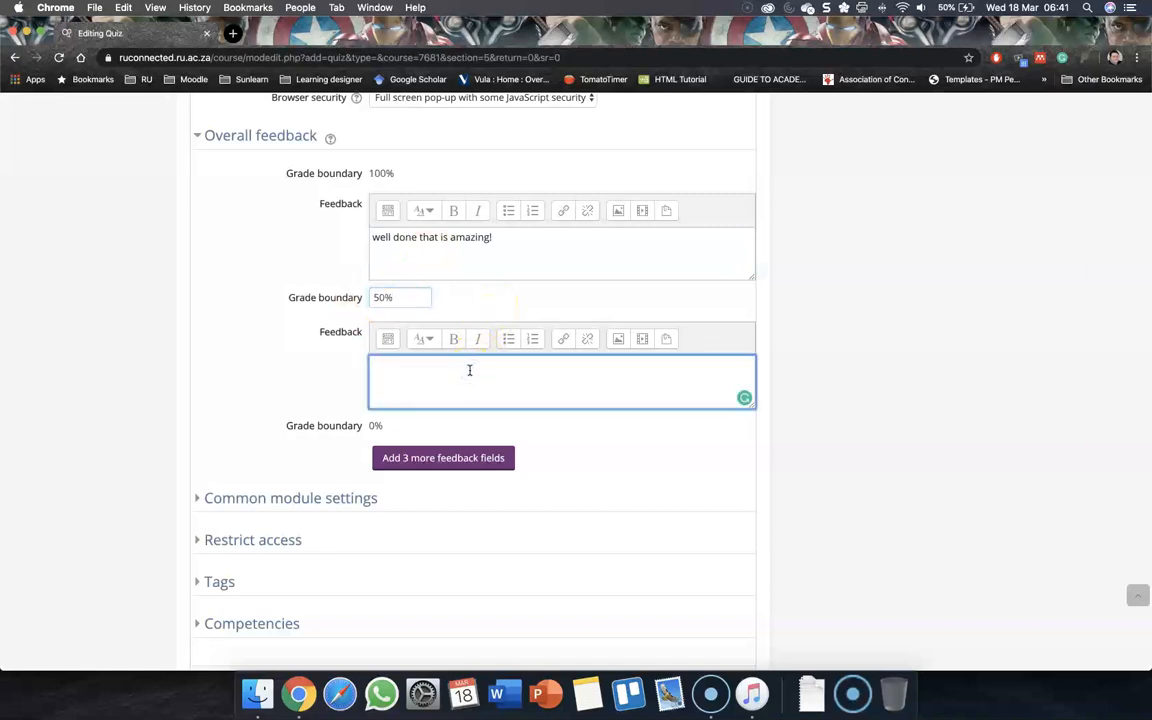
type("awesome")
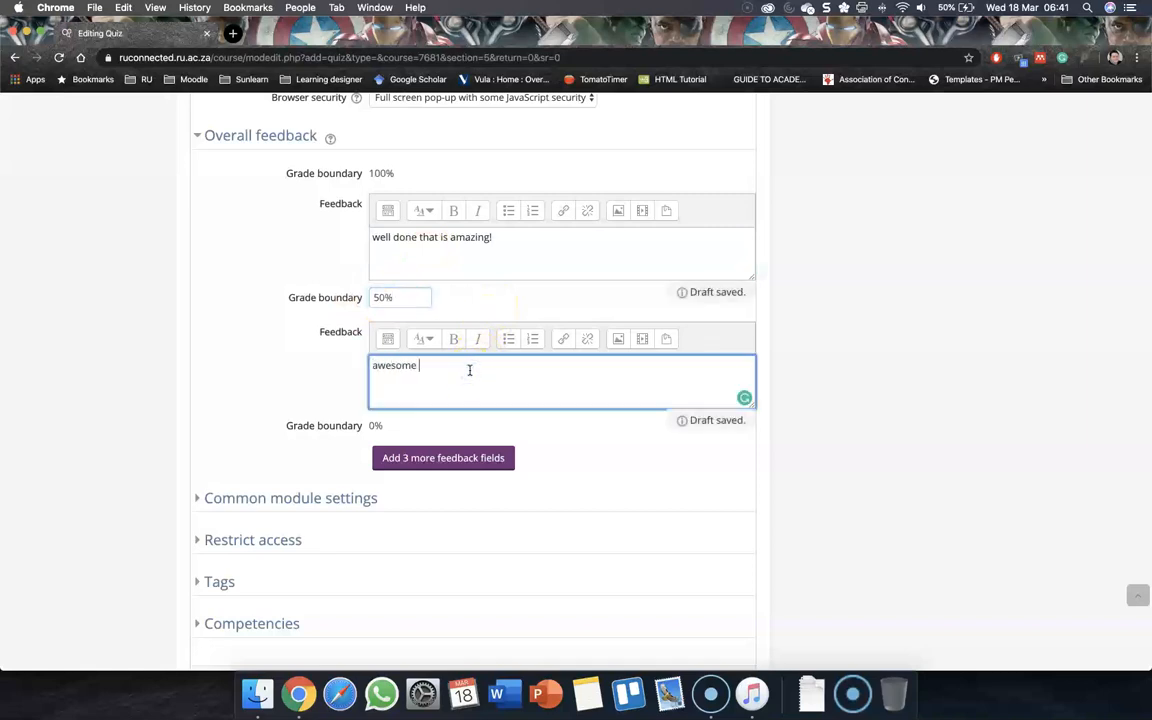
type(" you have passed")
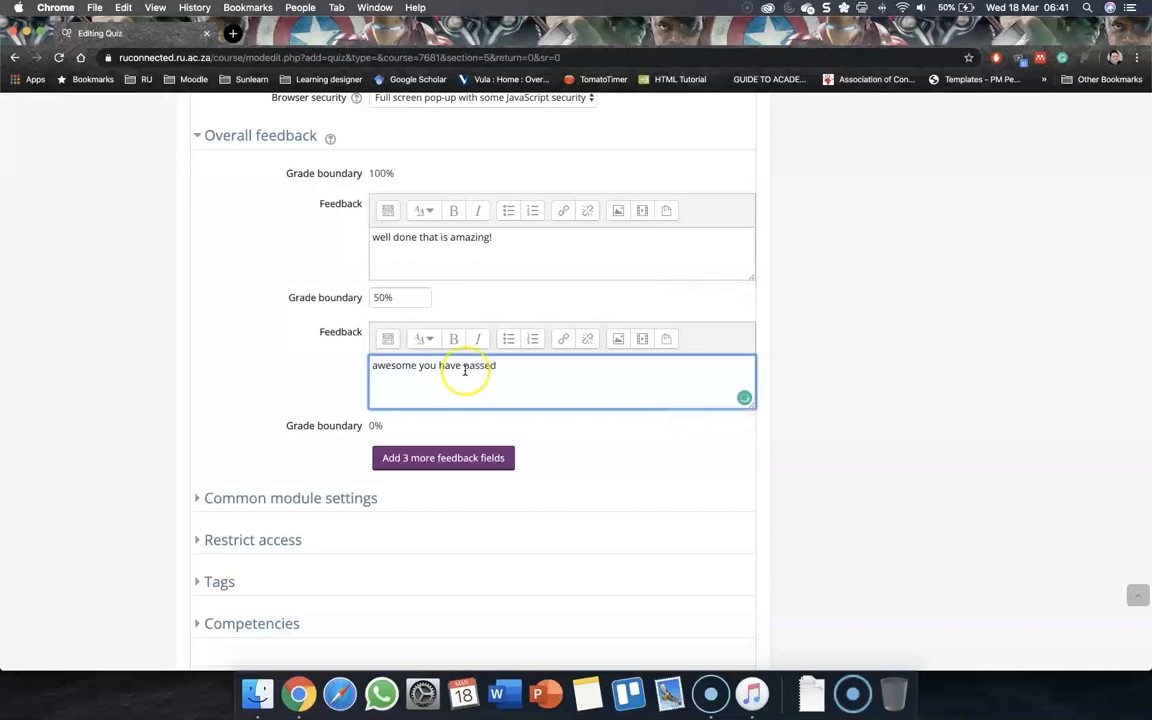
- Add 3 more feedback fields to the Overall feedback settings and return to that section of the reloaded form
scroll(349, 378, "down", 3)
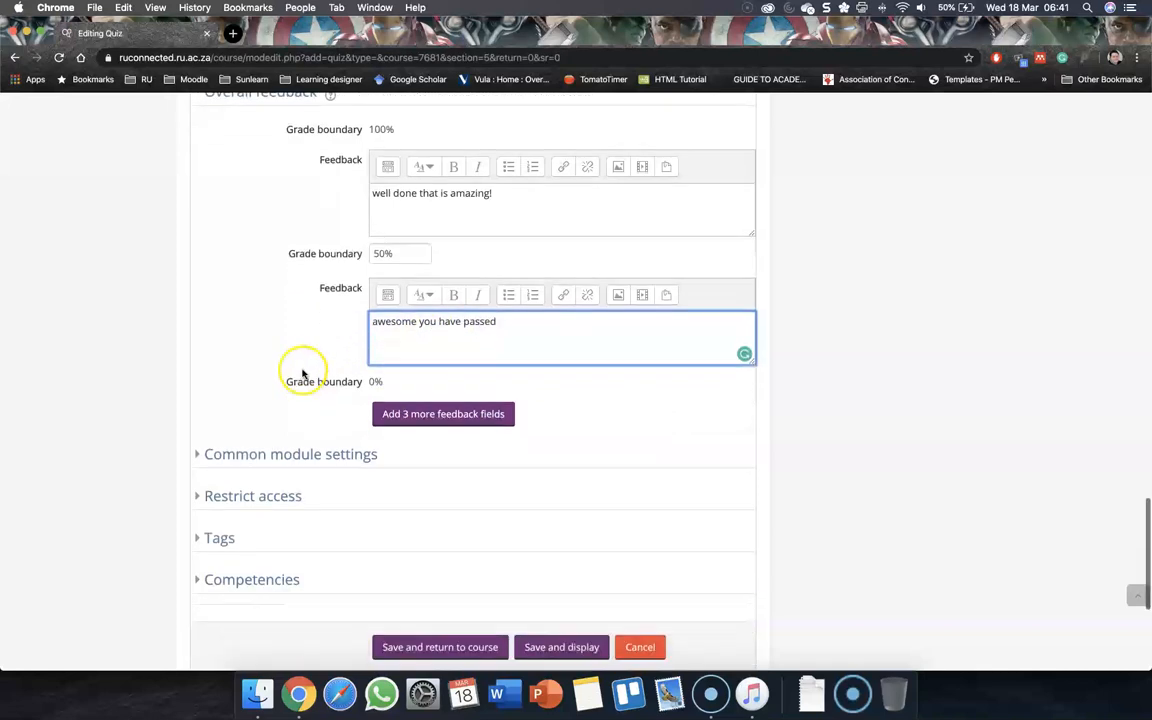
left_click(434, 410)
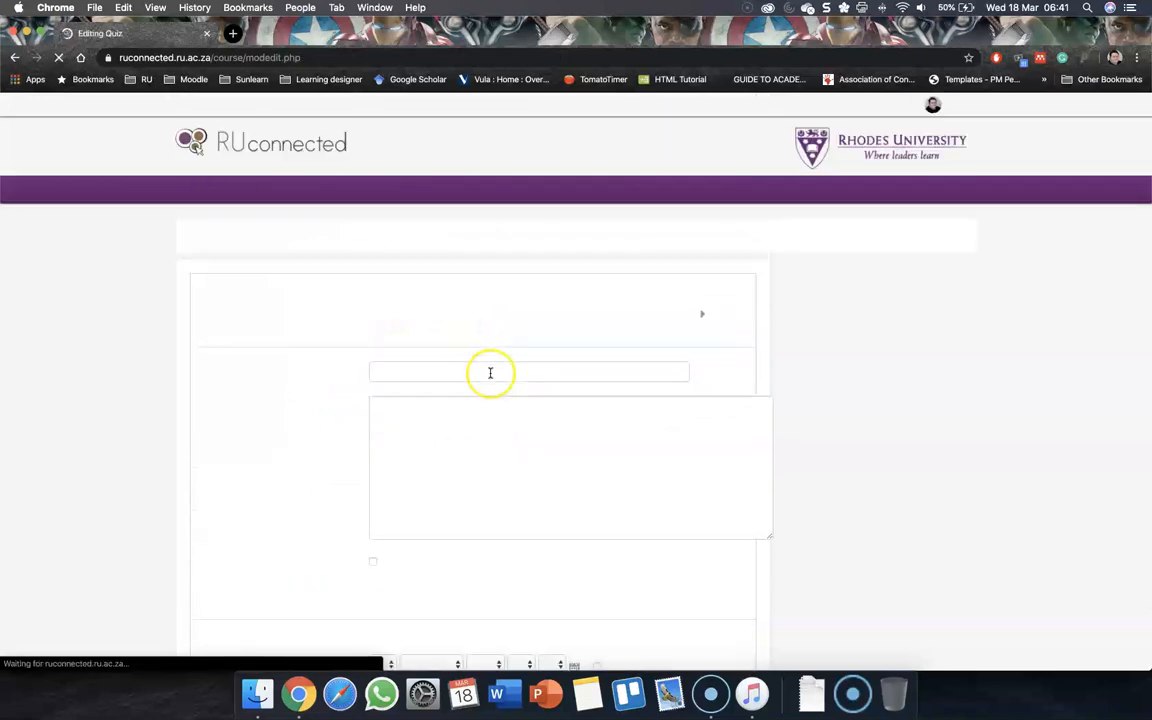
scroll(490, 375, "down", 5)
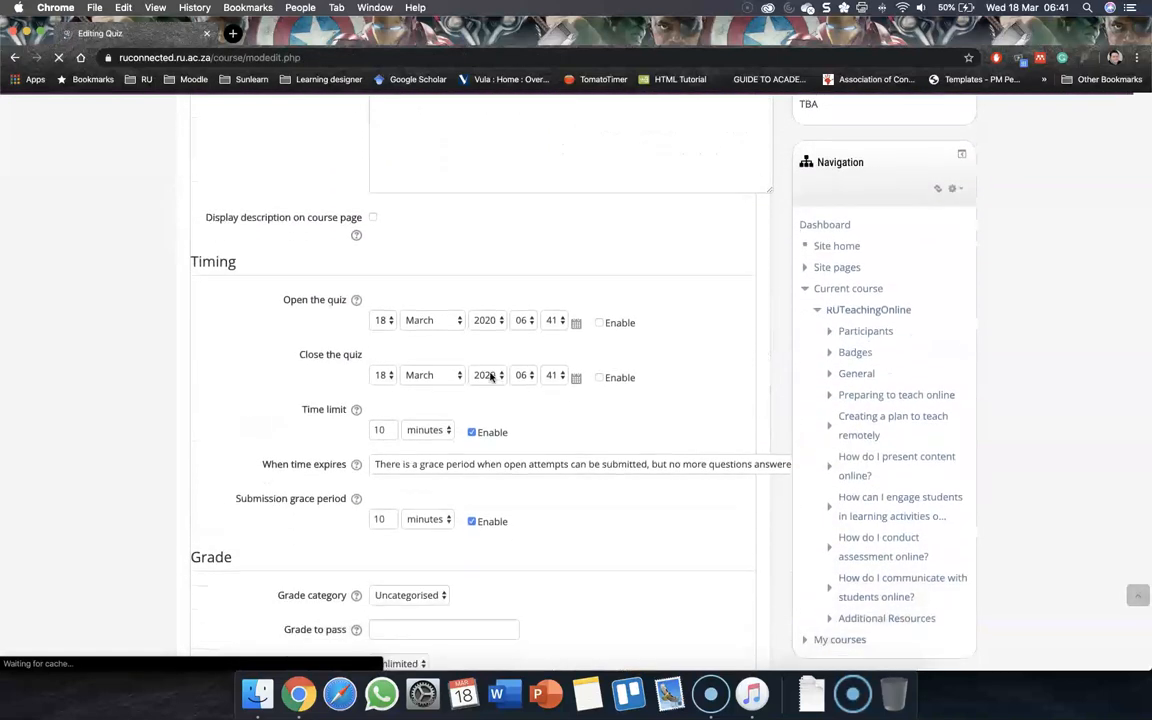
scroll(490, 377, "down", 10)
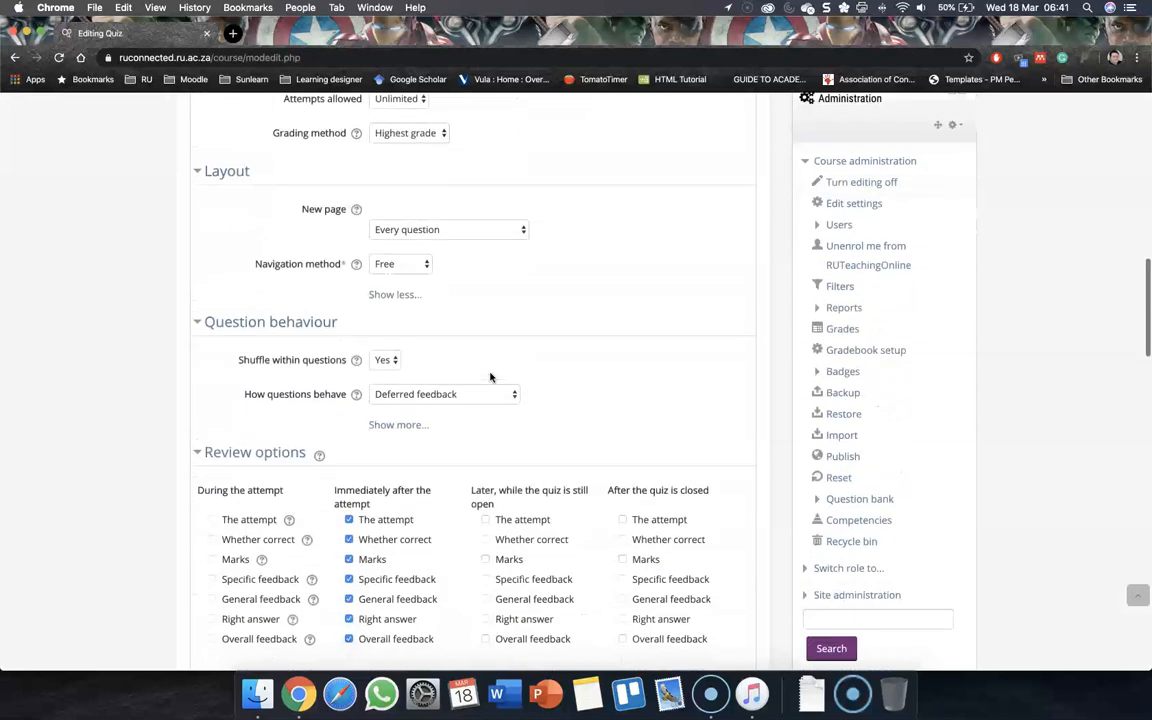
scroll(490, 377, "down", 10)
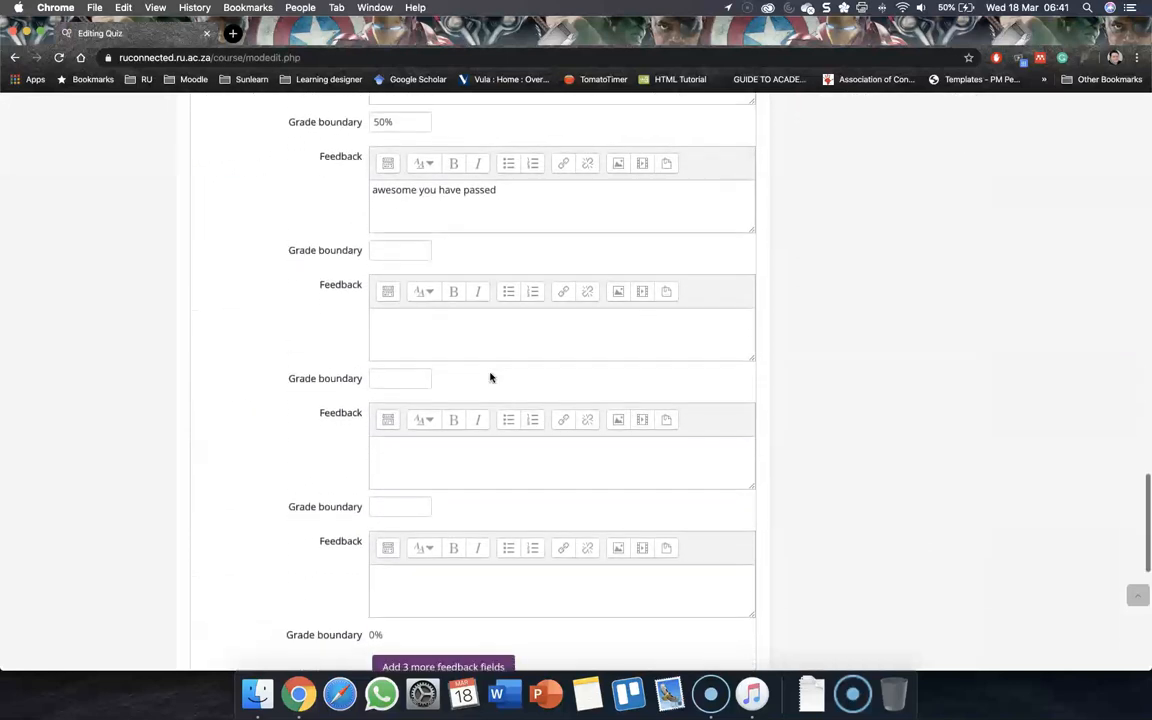
- Enter 40$ as the grade boundary below the "awesome you have passed" feedback
scroll(491, 378, "up", 2)
left_click(362, 333)
left_click(386, 293)
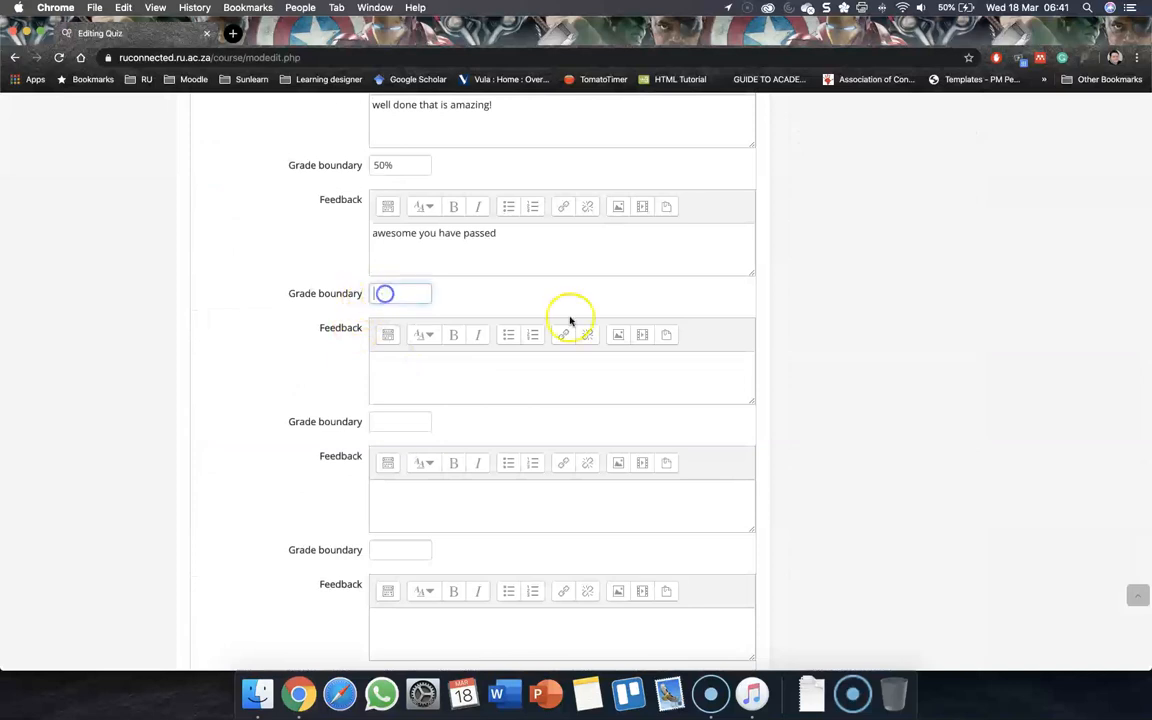
type("40$")
key("BackSpace")
key("BackSpace")
key("BackSpace")
type("0$")
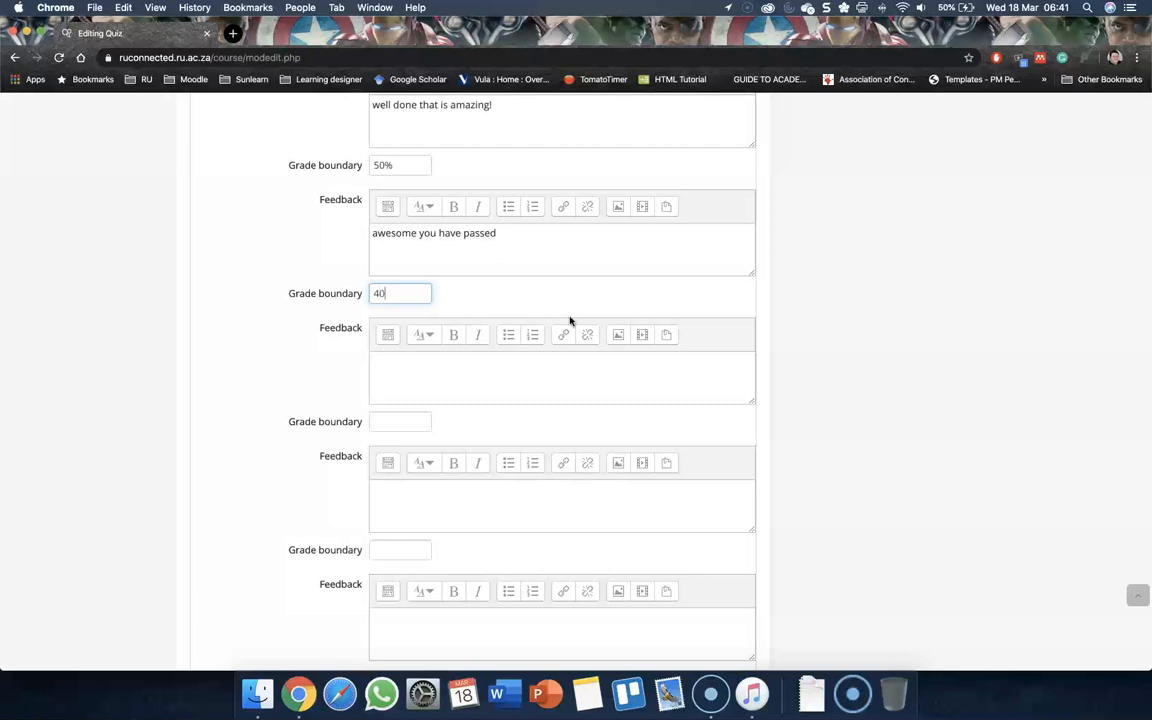
- Enter "Great attempt keep up the hard work and do your readings it will become easier!" as the feedback below the 40$ grade boundary
left_click(545, 377)
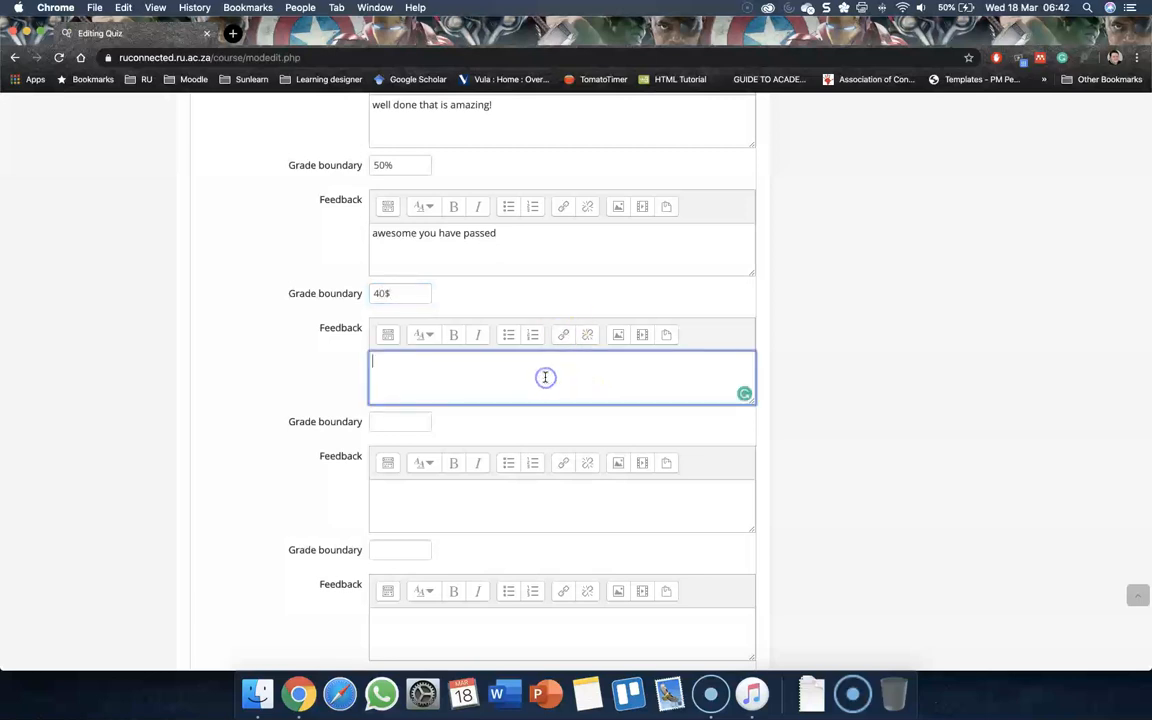
type("W")
key("BackSpace")
type("g")
key("BackSpace")
type("g")
key("BackSpace")
type("Great attempt keep up the hards")
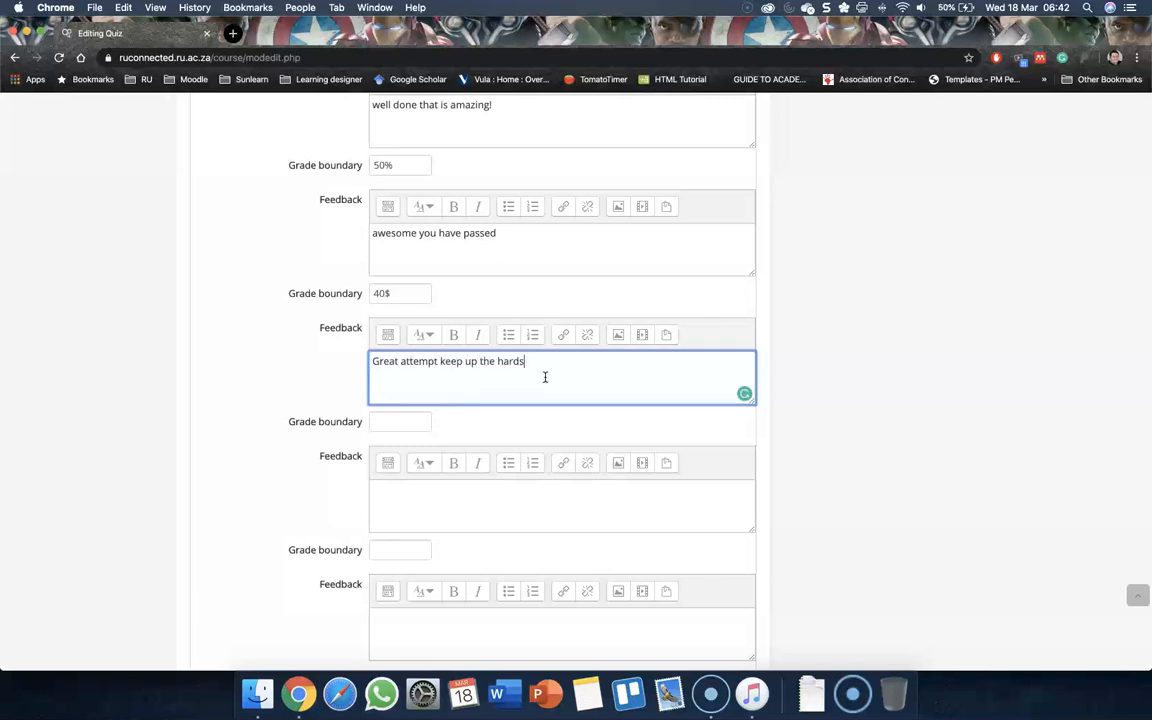
key("BackSpace")
type("work and do your readings it will be")
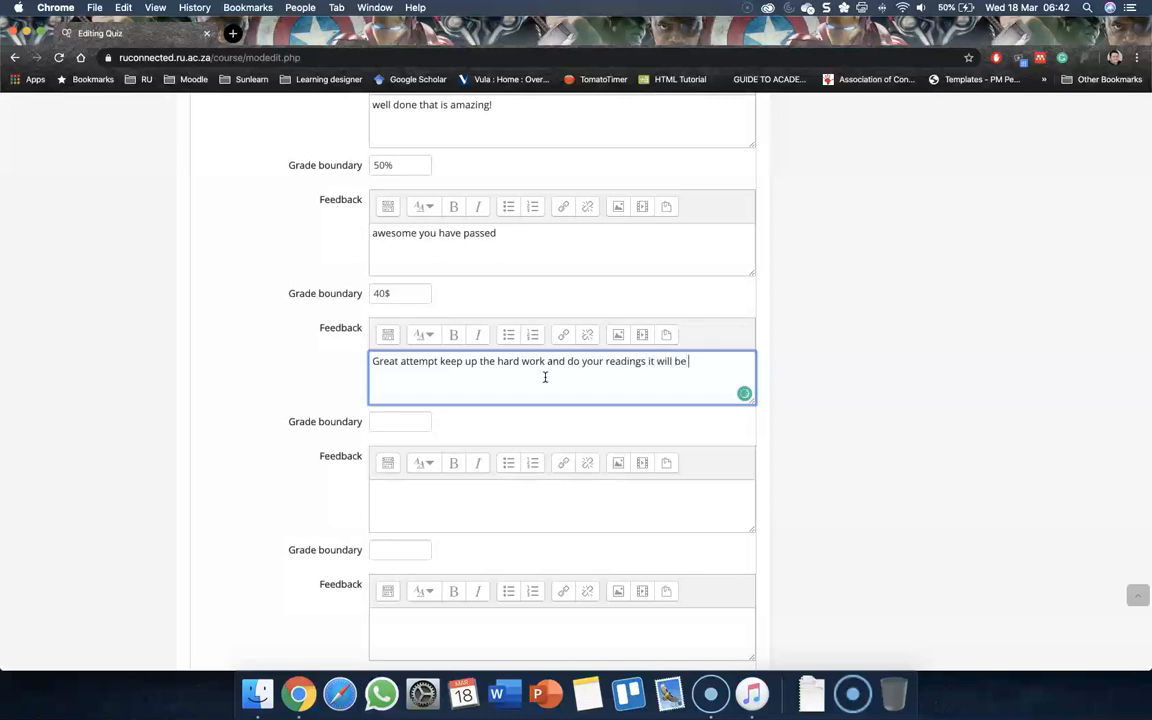
key("BackSpace")
type("come easier!")
- Correct the grade boundary above the "Great attempt" feedback to 40%
left_click(213, 440)
scroll(233, 422, "down", 1)
left_click(414, 358)
left_click(406, 264)
key("BackSpace")
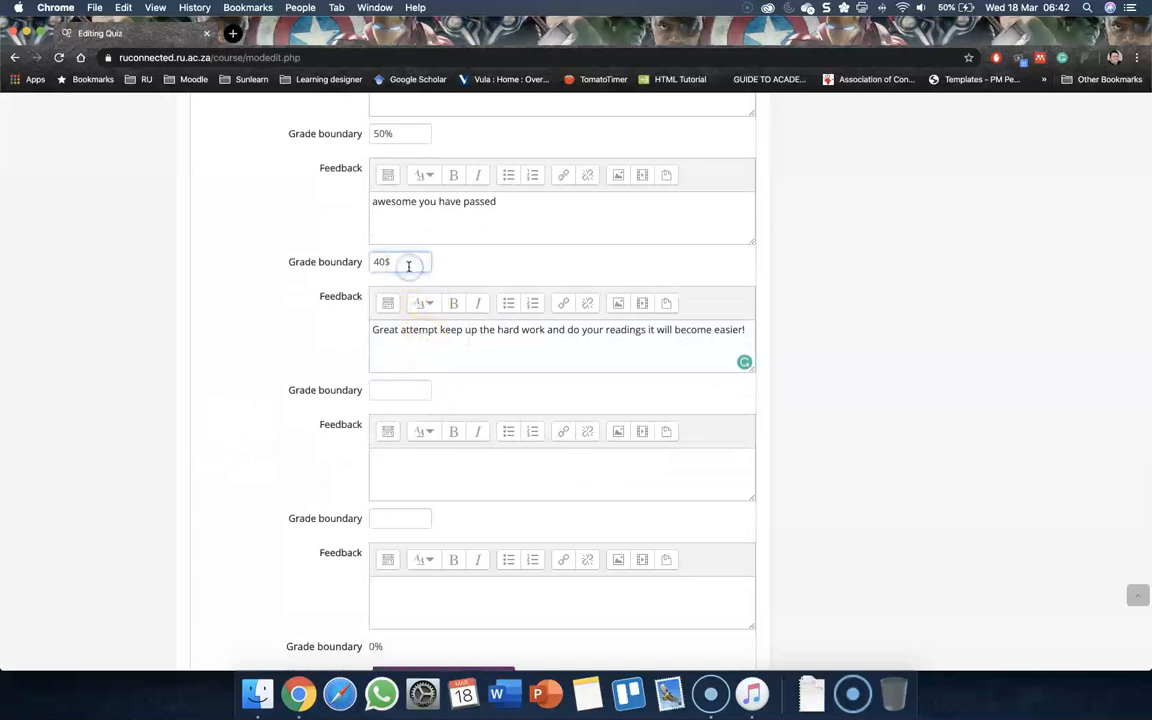
type("%")
left_click(240, 301)
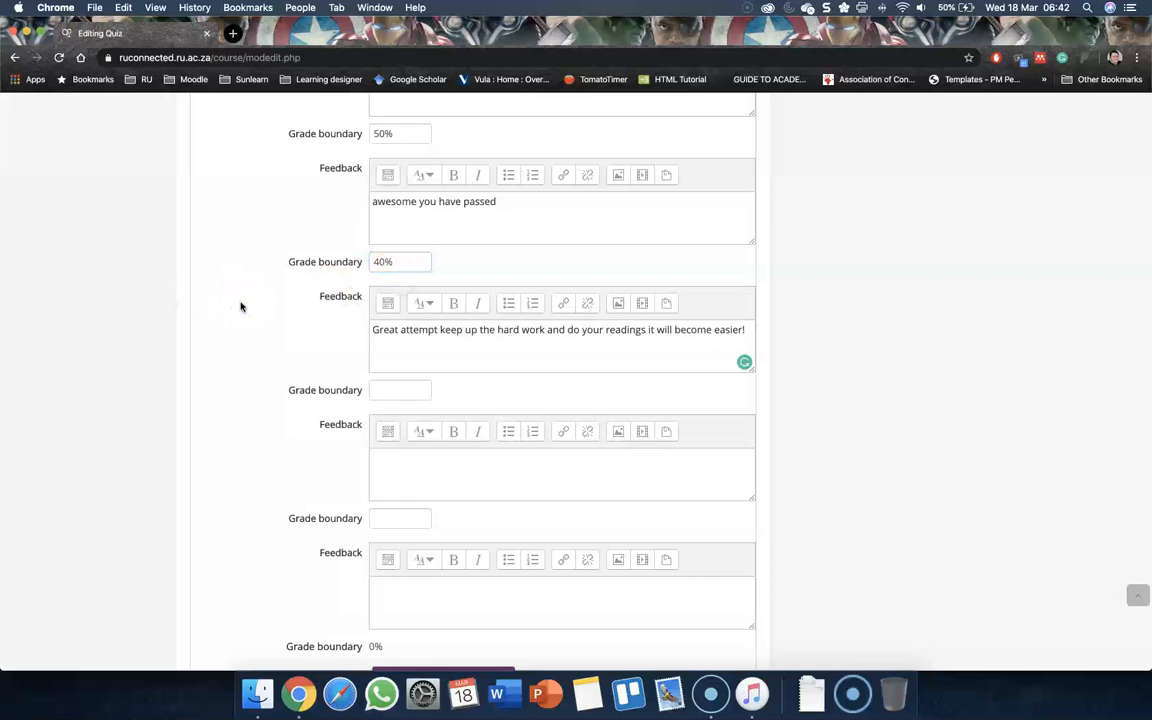
- Expand the Common module settings and bring the visibility, ID number and group options into view
scroll(241, 306, "down", 3)
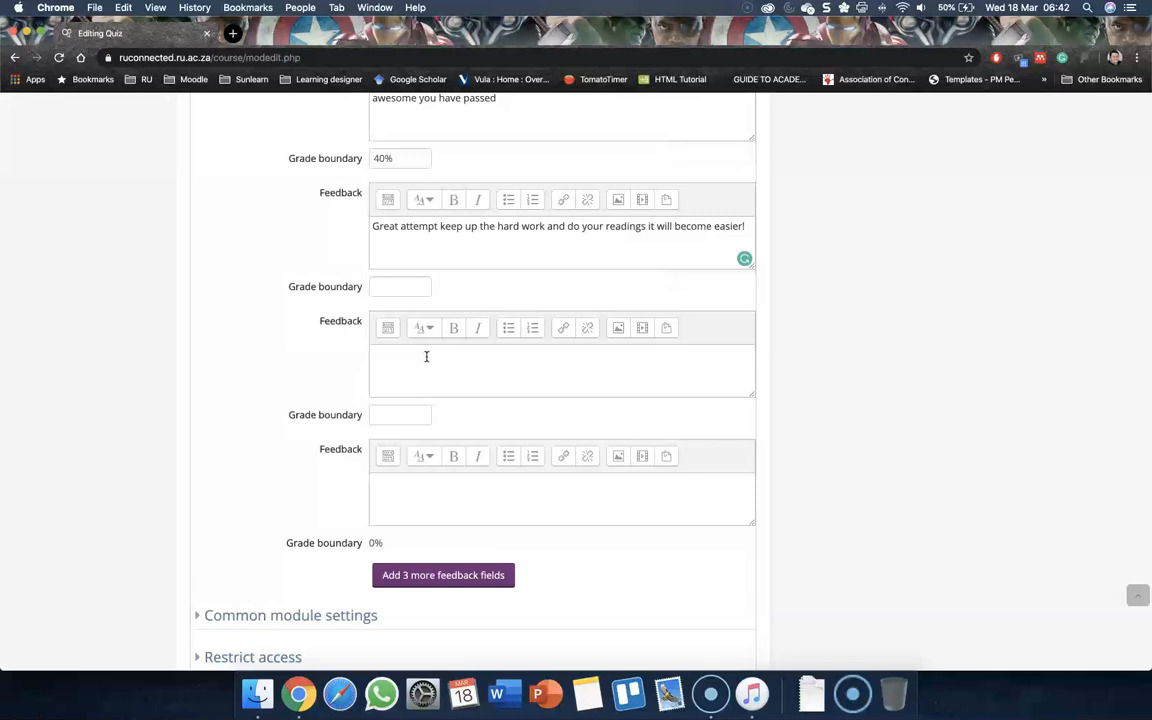
scroll(239, 391, "down", 5)
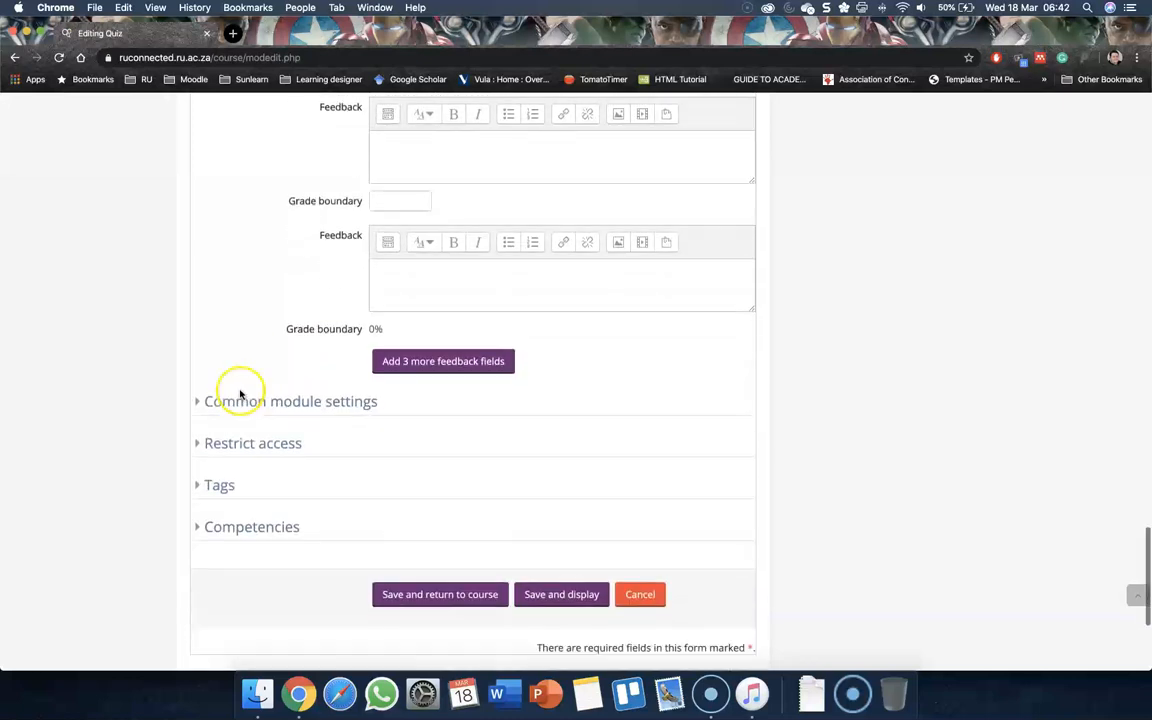
left_click(229, 357)
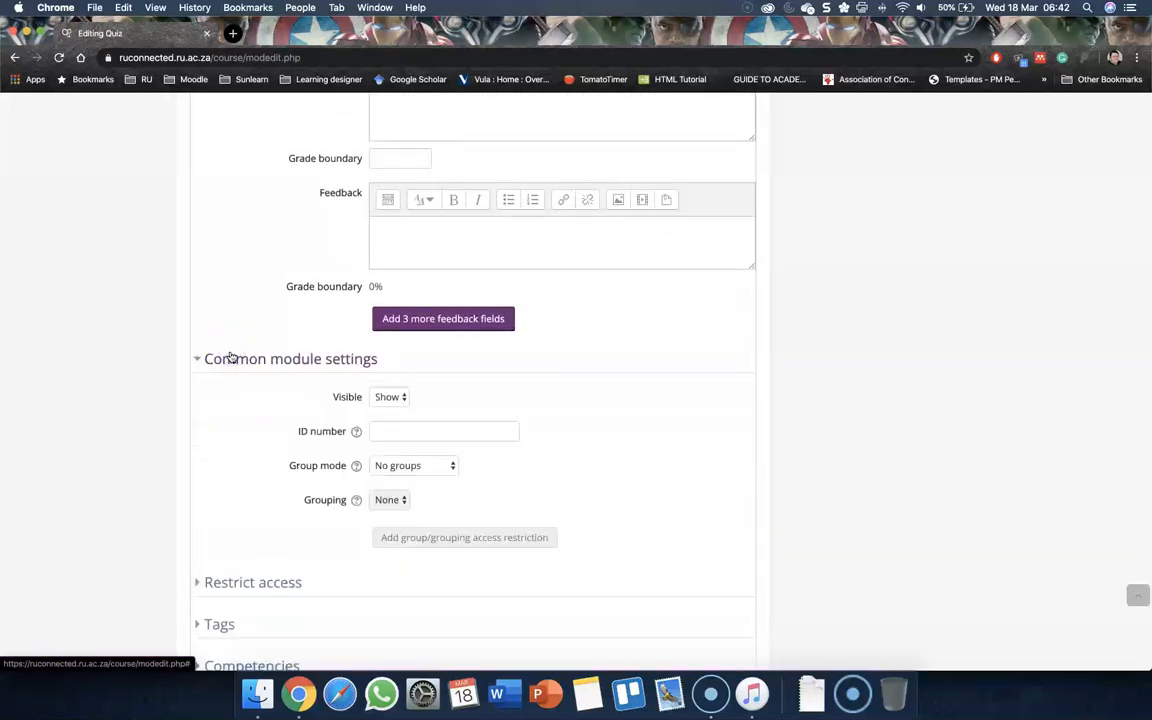
scroll(231, 357, "down", 2)
scroll(231, 357, "down", 1)
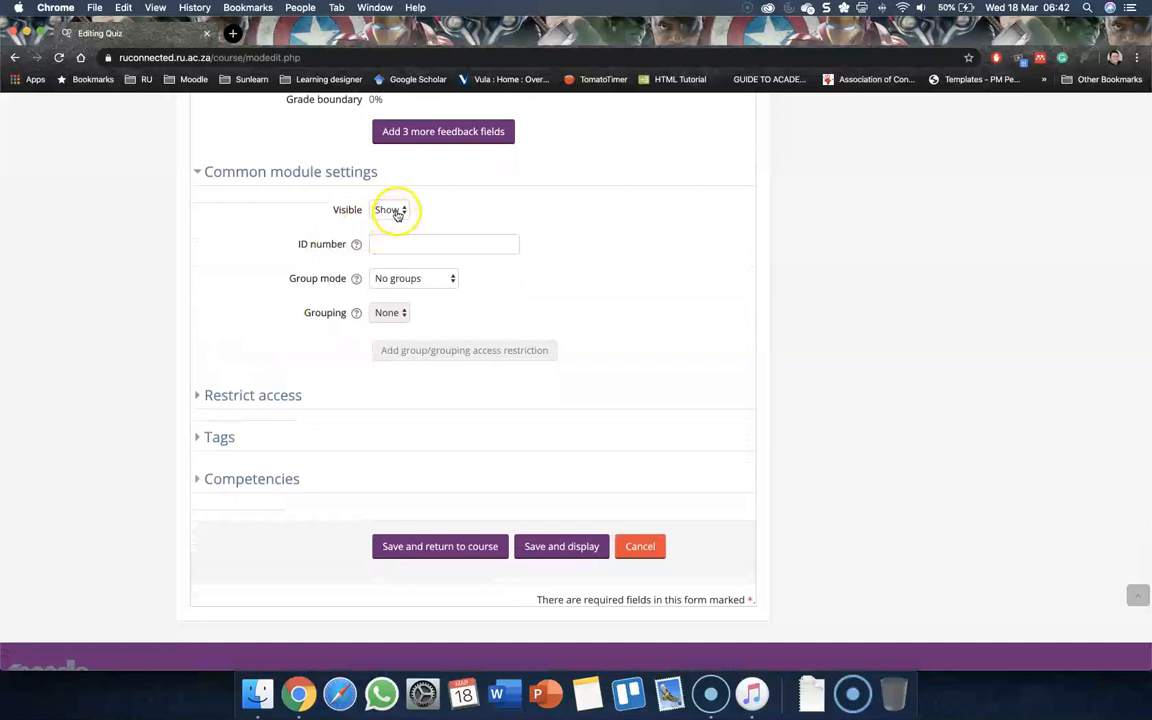
- Set the quiz's group mode to Separate groups in the common module settings
left_click(396, 283)
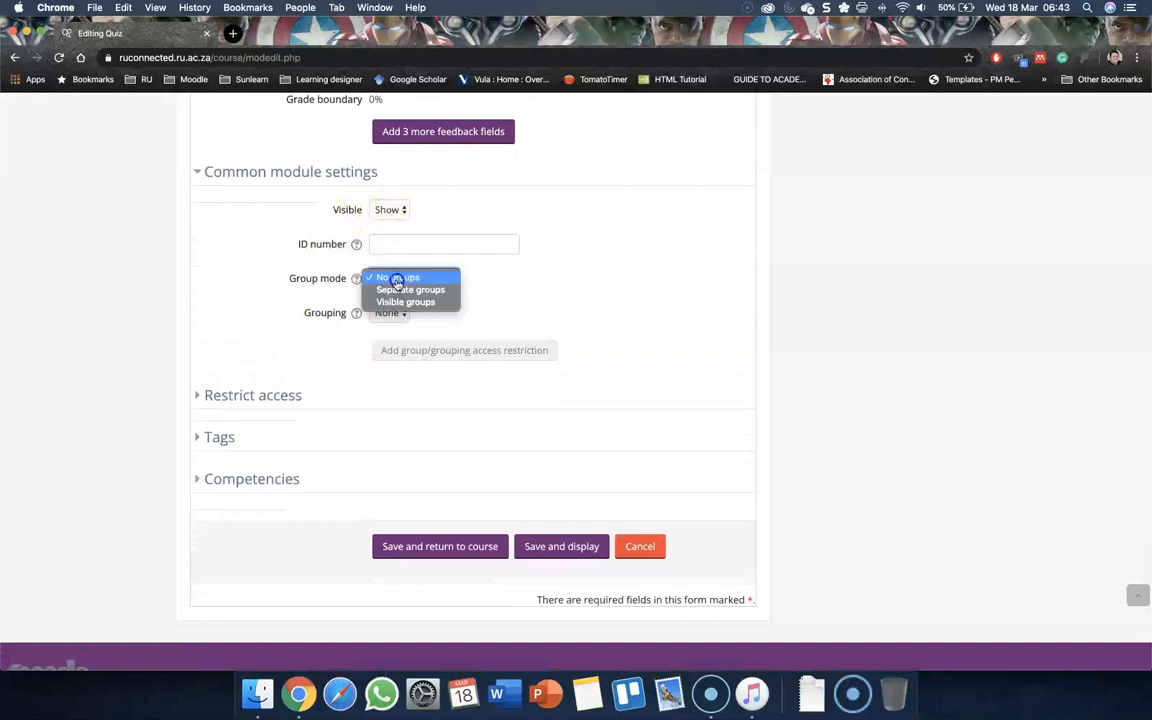
left_click(509, 277)
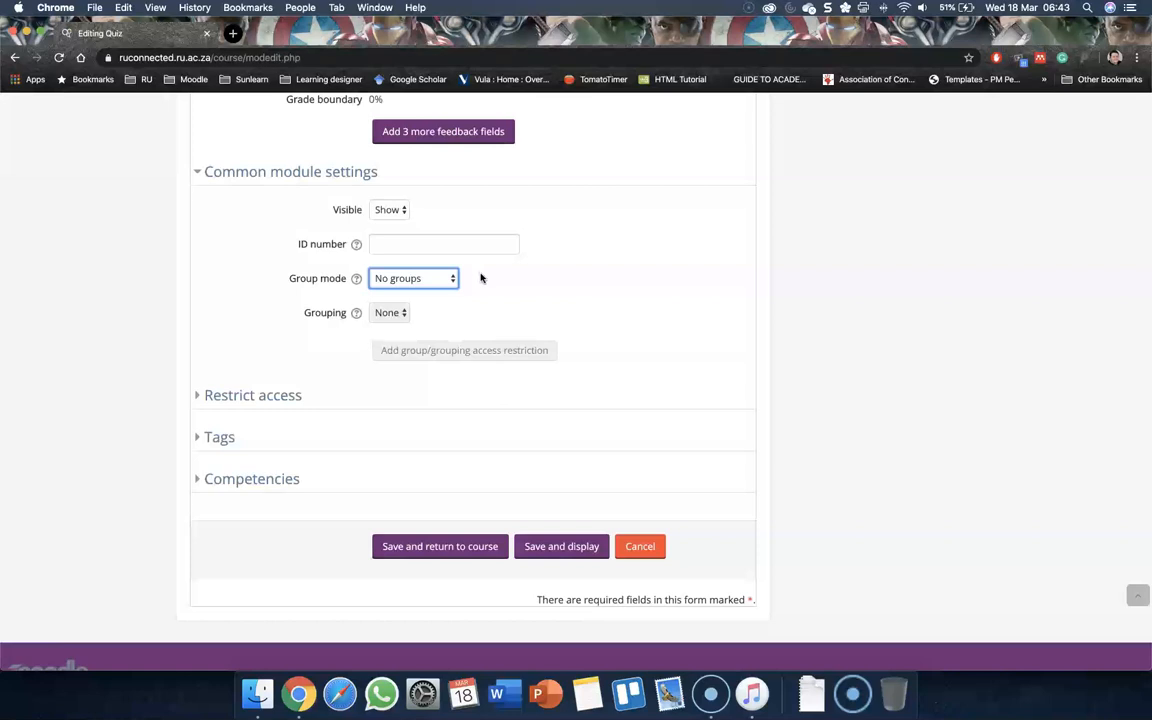
left_click(442, 284)
left_click(438, 287)
left_click(438, 287)
left_click(437, 292)
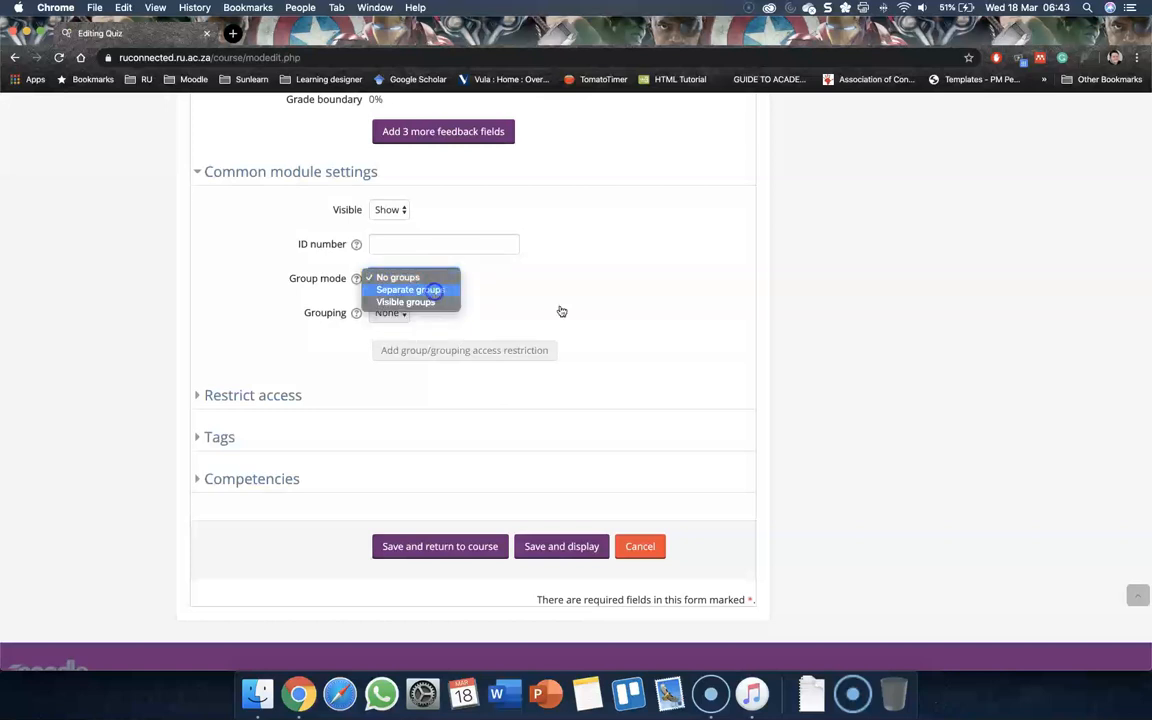
left_click(666, 312)
- Expand the Restrict access settings and review the available restriction types, closing the list without adding a restriction
scroll(357, 334, "down", 2)
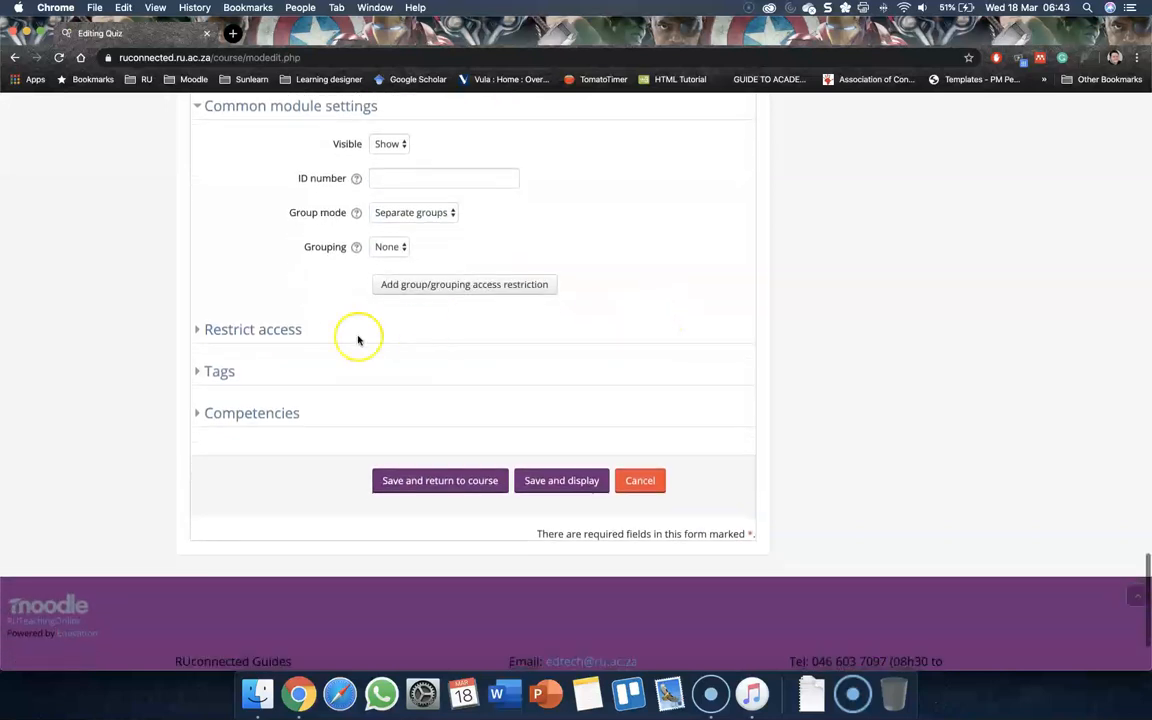
left_click(271, 323)
left_click(438, 380)
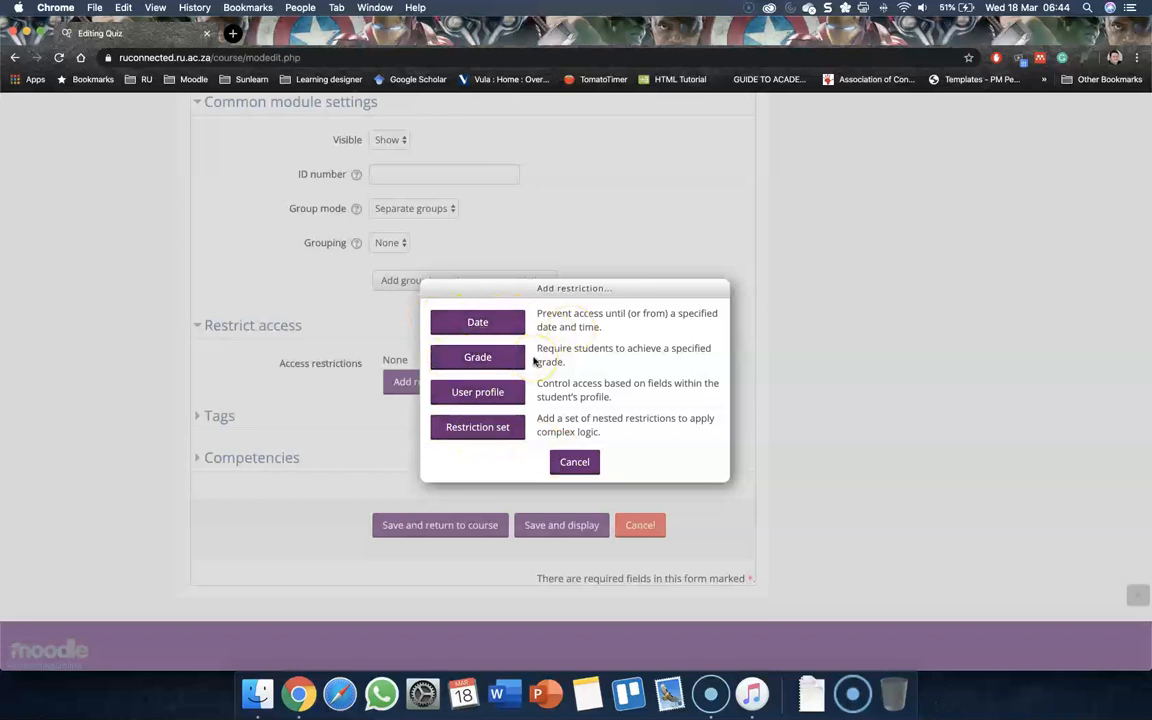
left_click(576, 462)
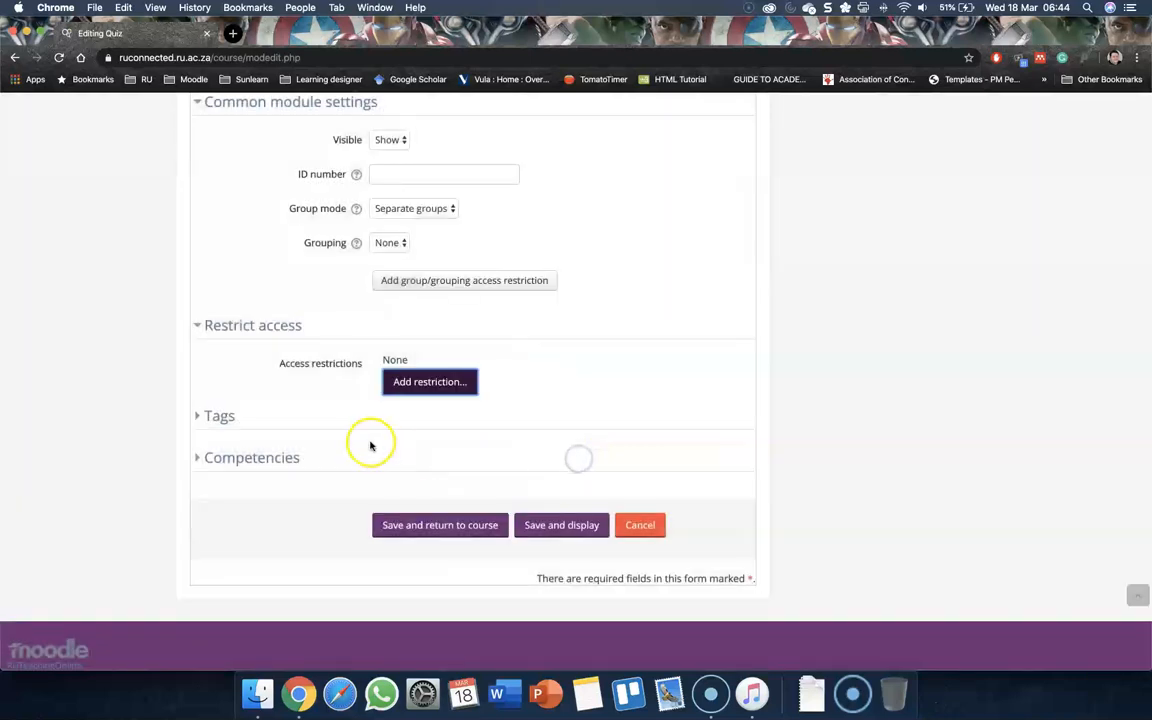
- Save the quiz settings and return to the course
left_click(413, 525)
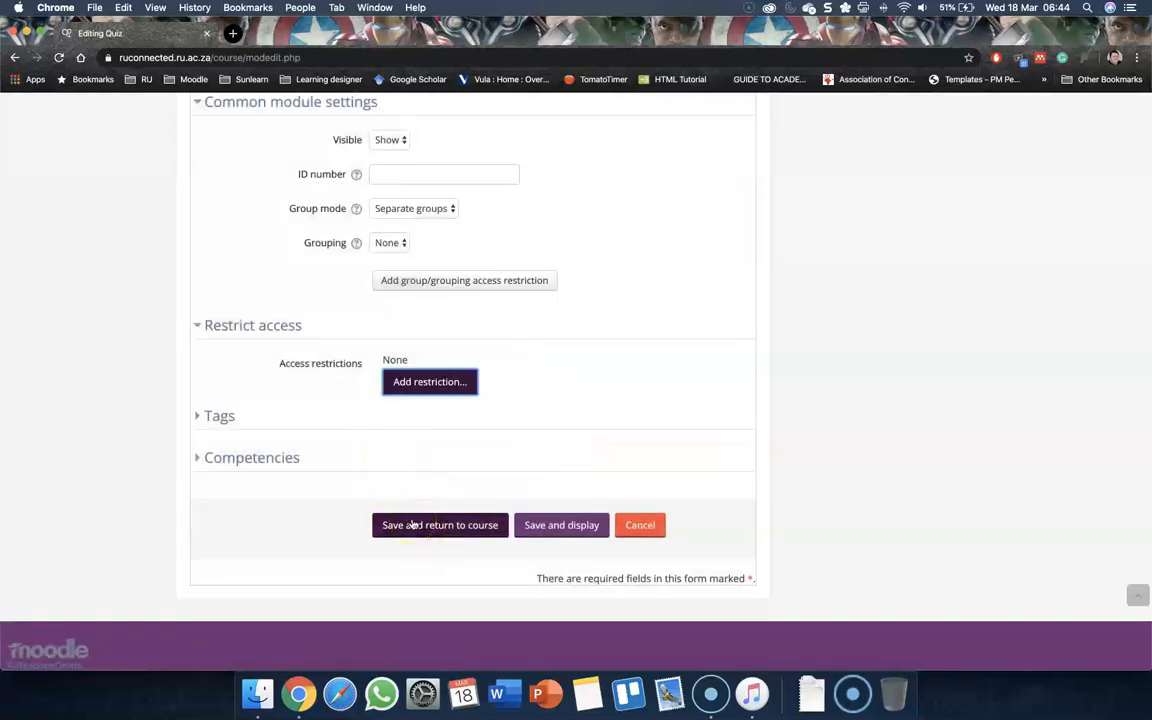